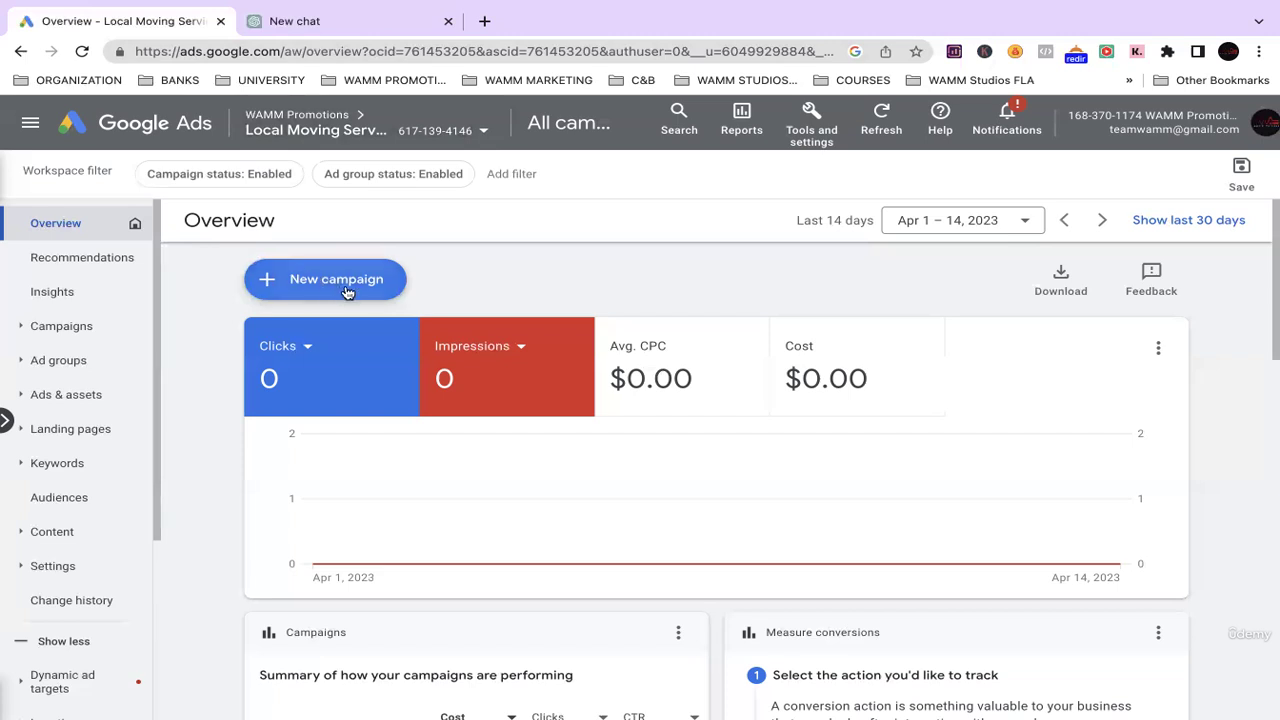
# Pause the C & B Moving Company VEGAS | Search-3 campaign from the Campaigns list.
pyautogui.click(26, 327)
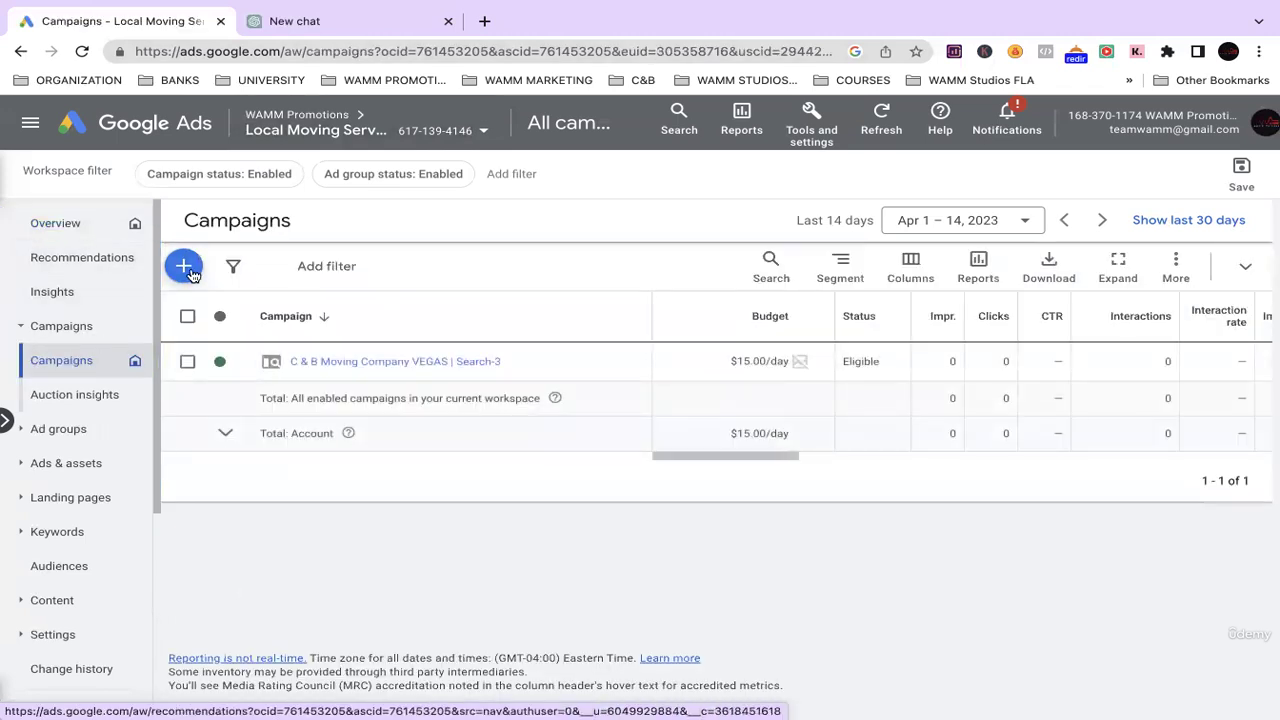
pyautogui.click(263, 177)
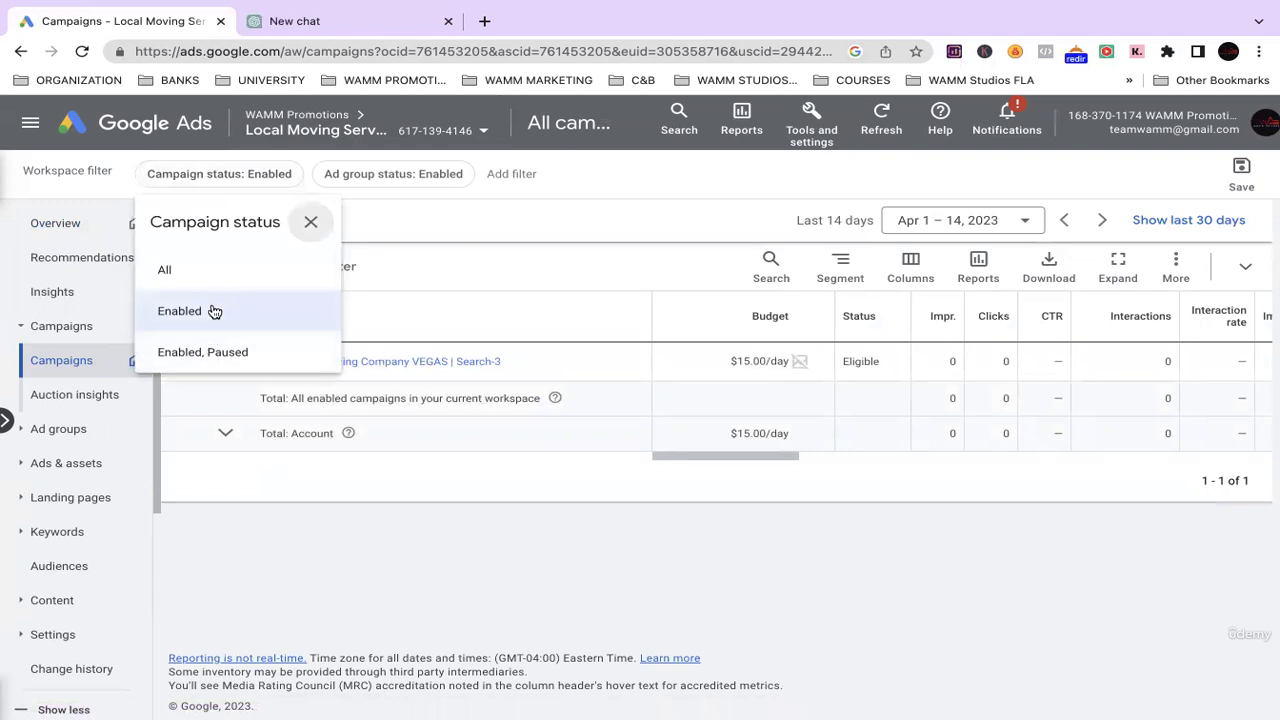
pyautogui.click(337, 309)
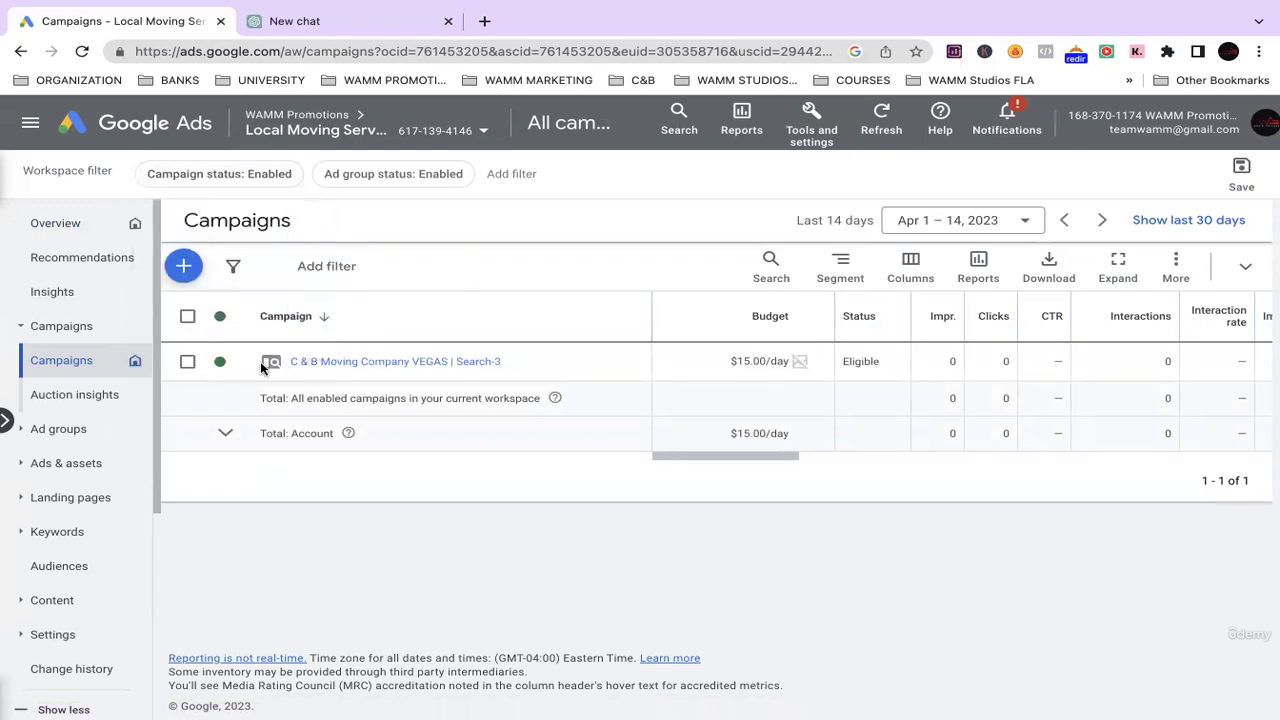
pyautogui.click(224, 362)
pyautogui.click(246, 419)
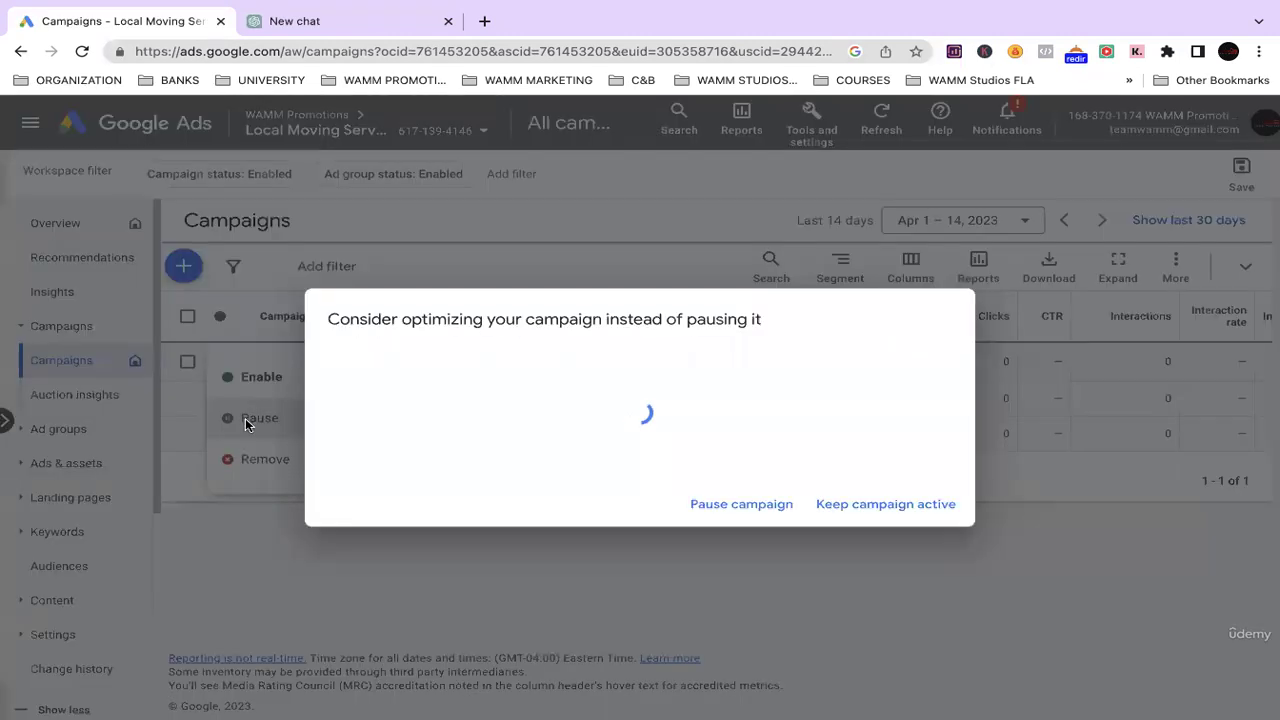
pyautogui.click(745, 571)
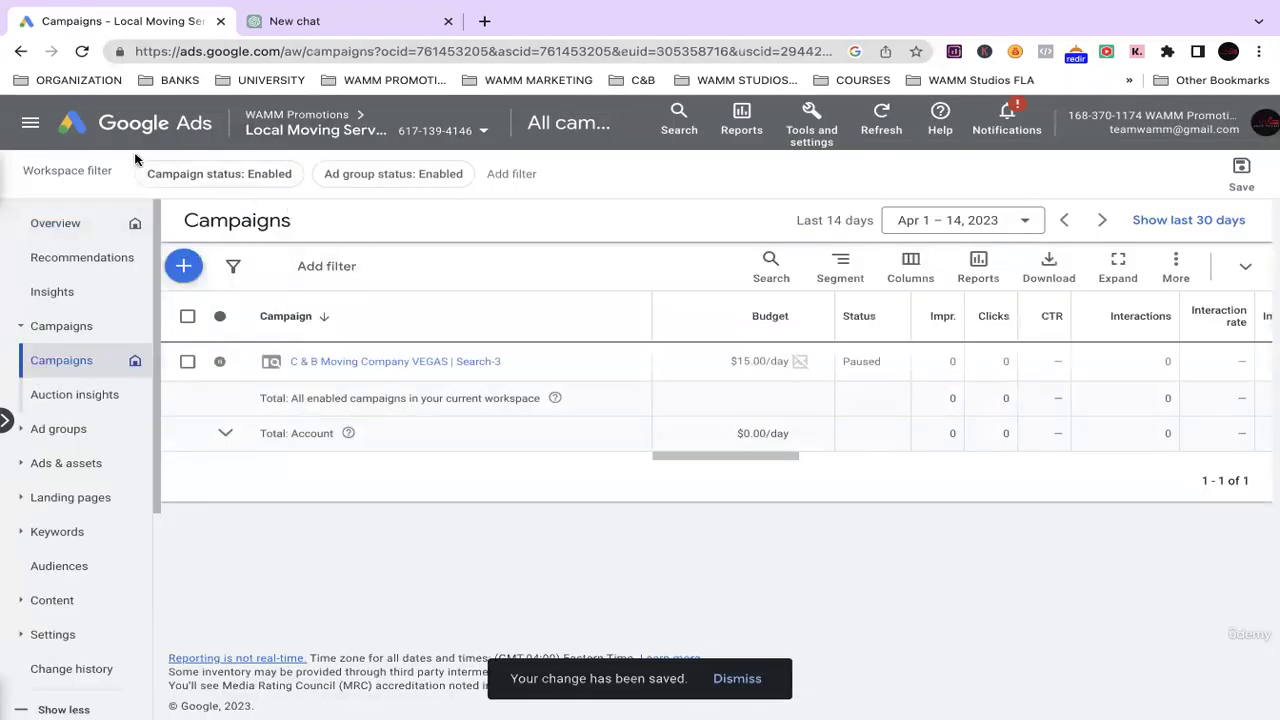
# Refresh the campaigns list and hide the overdue-payment and no-ads-running banners.
pyautogui.click(81, 52)
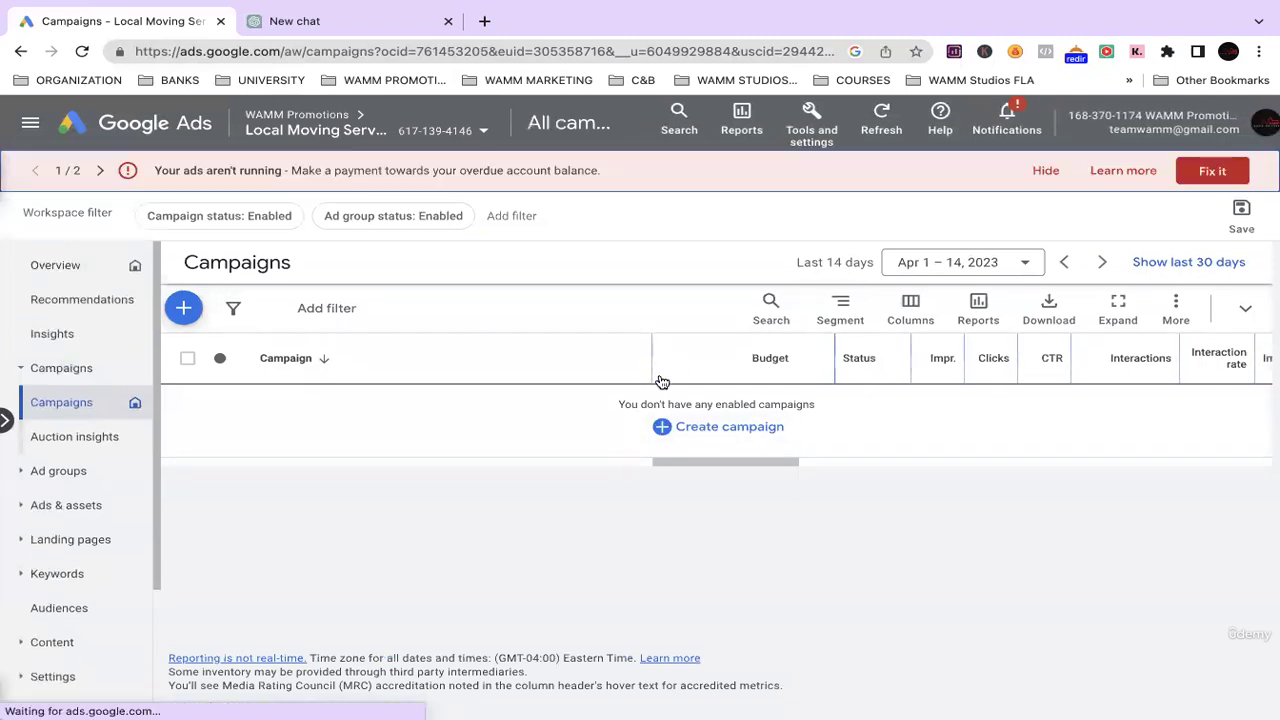
pyautogui.click(1050, 171)
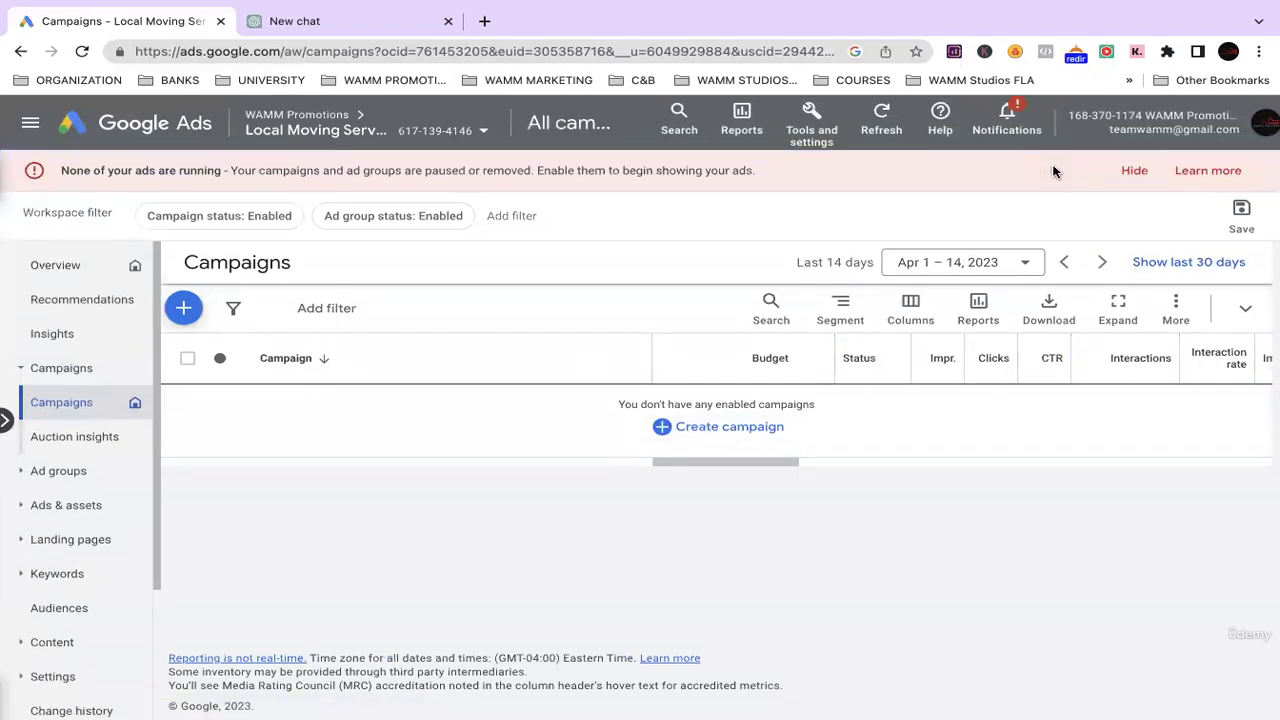
pyautogui.click(1134, 172)
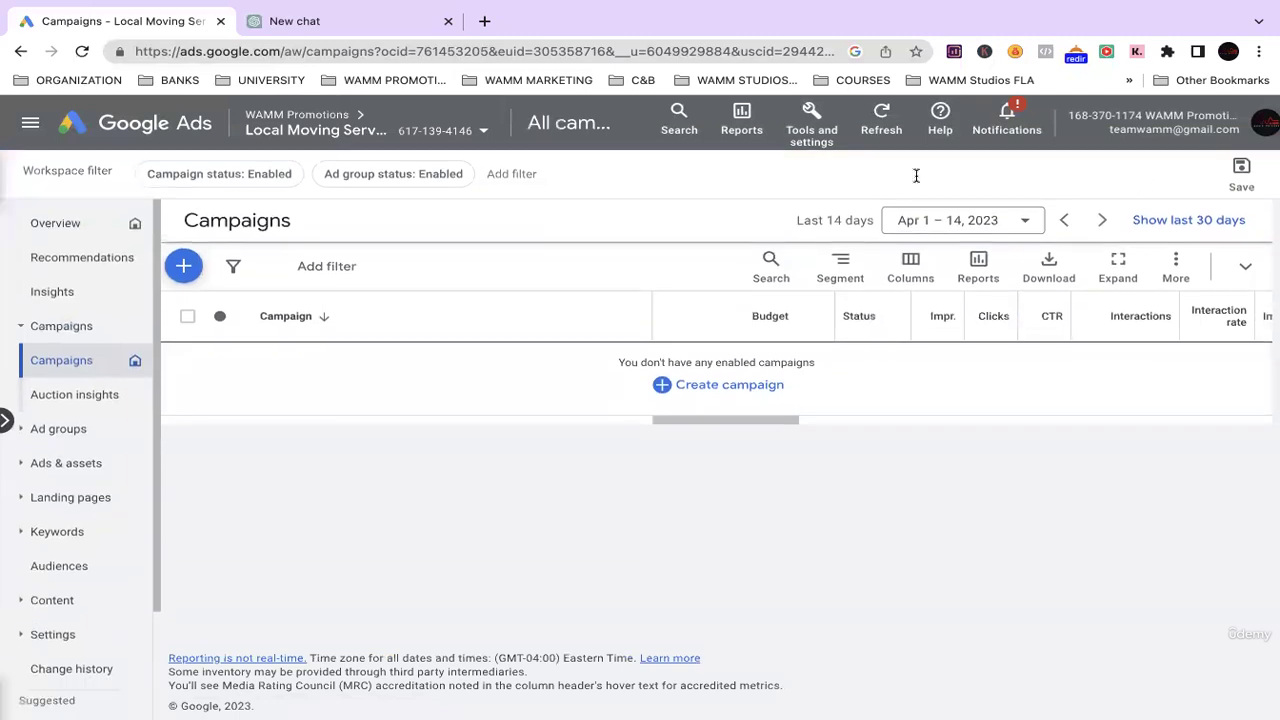
# Create a new campaign from scratch and look over the objective choices.
pyautogui.click(181, 265)
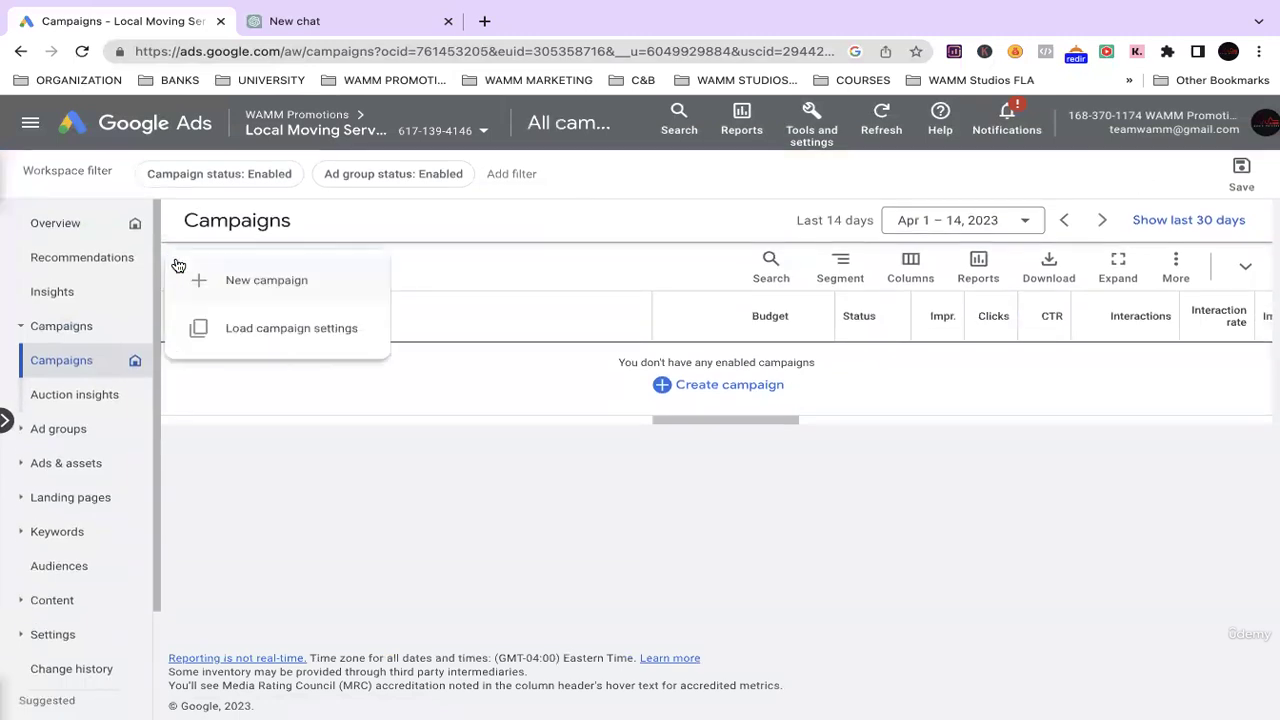
pyautogui.click(237, 279)
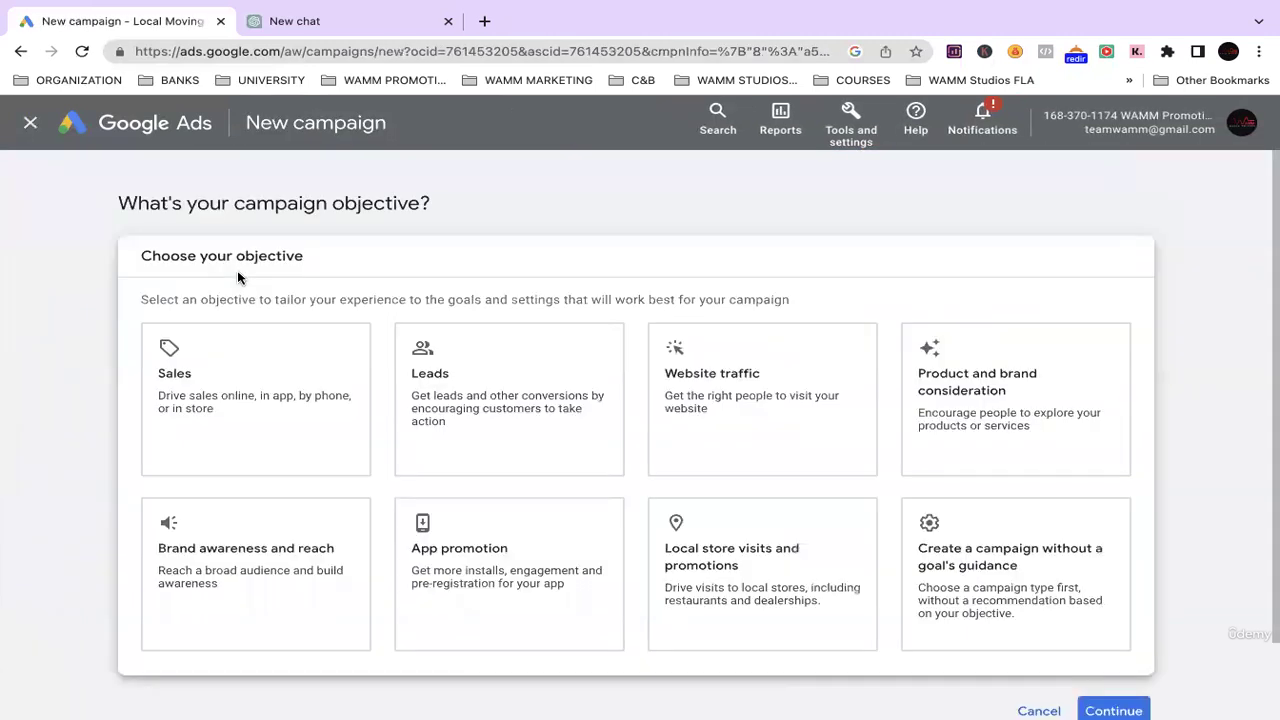
pyautogui.scroll(-1, 461, 210)
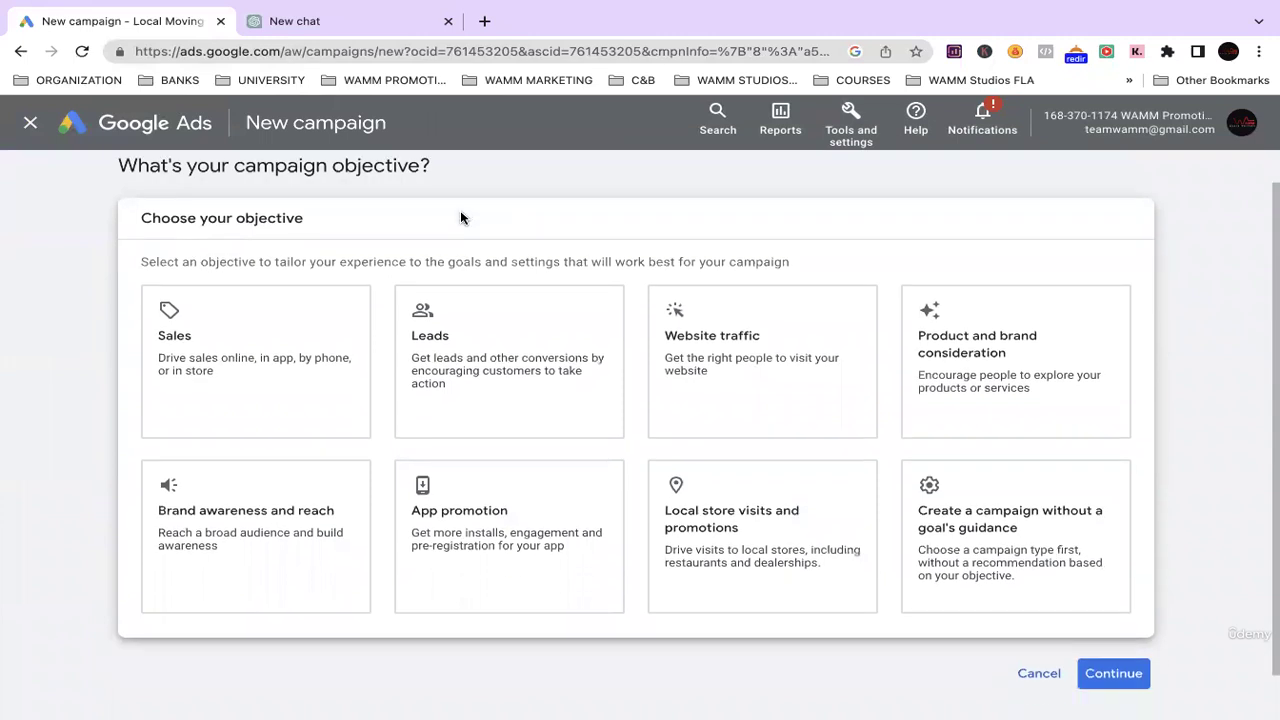
pyautogui.scroll(1, 461, 215)
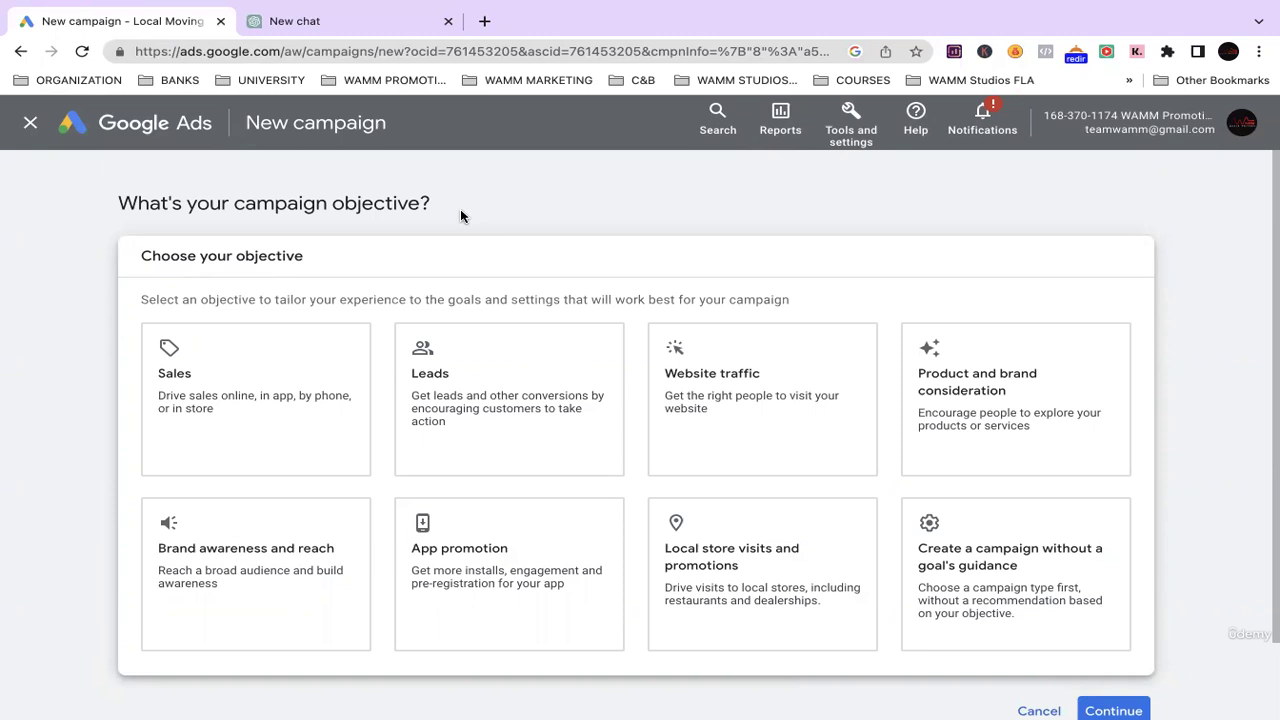
# In ChatGPT, type 'What is the best campaign objective to use for a google ads campaign for a moving company?'.
pyautogui.click(335, 25)
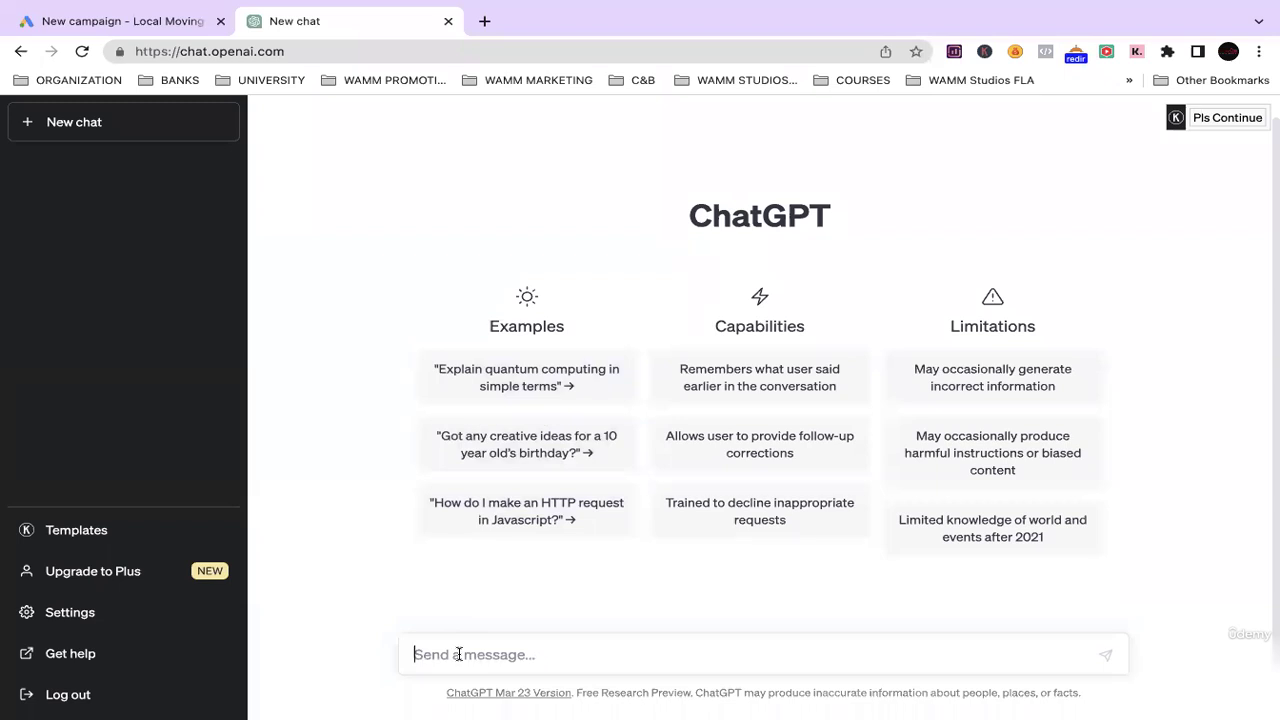
pyautogui.write('What')
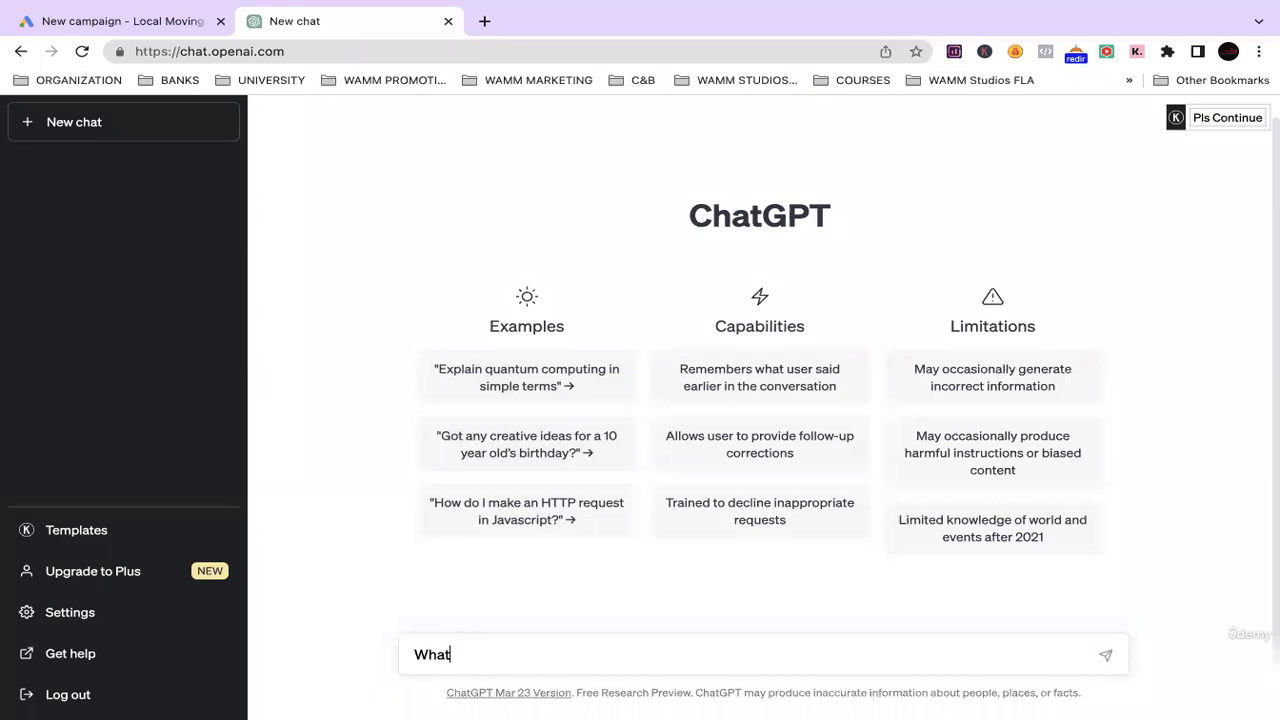
pyautogui.write(' is the')
pyautogui.click(166, 30)
pyautogui.click(368, 22)
pyautogui.write('best campag')
pyautogui.press('BackSpace')
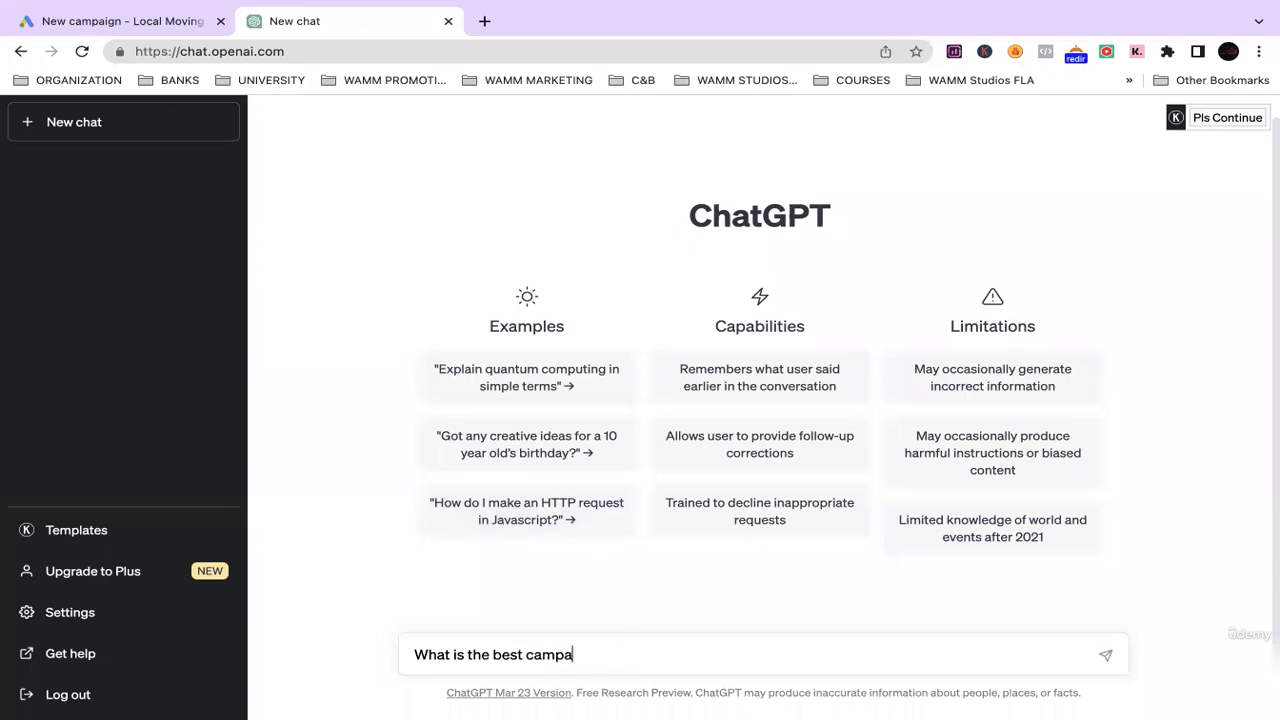
pyautogui.write('ign objective to')
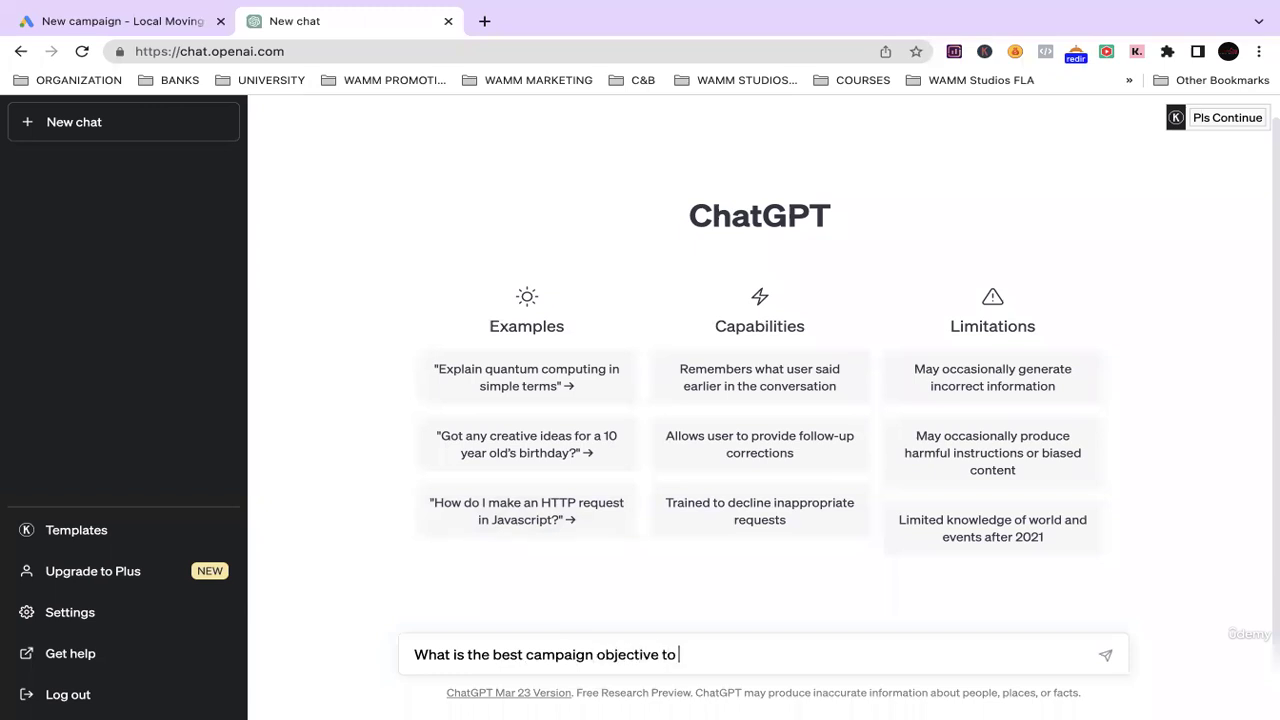
pyautogui.write('i use for a google ads ca')
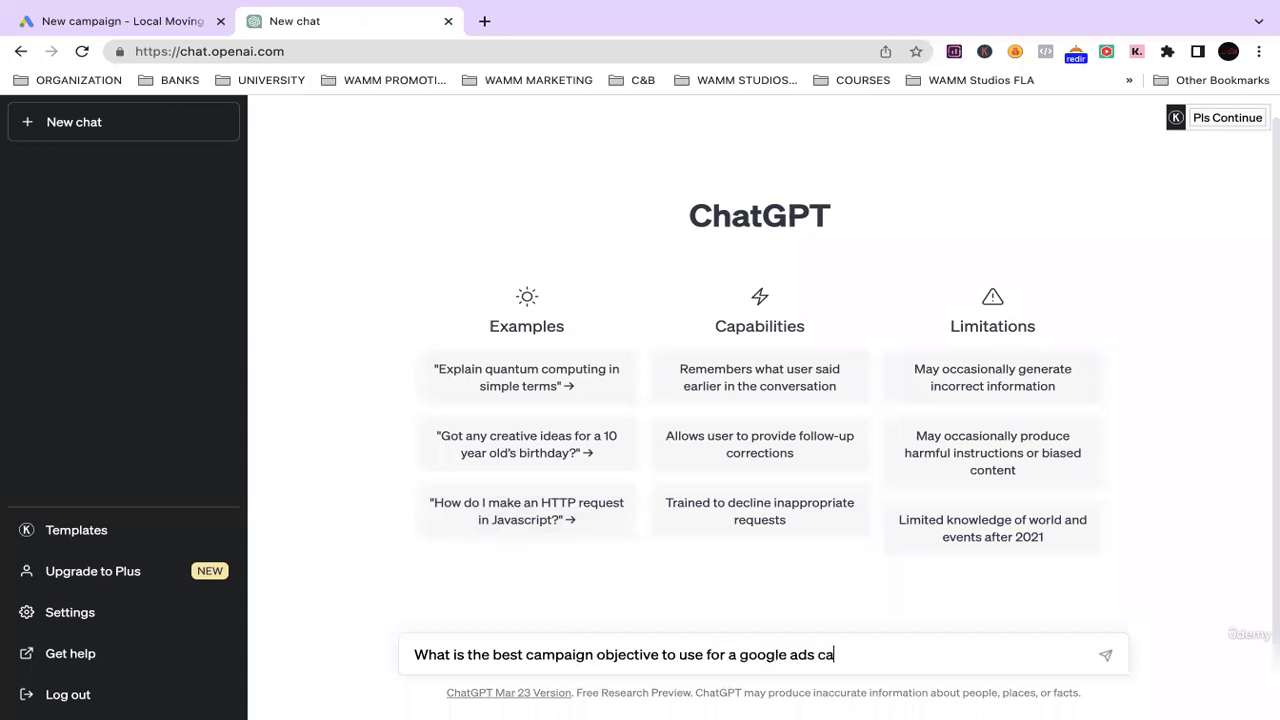
pyautogui.write('mpaign for a moving ')
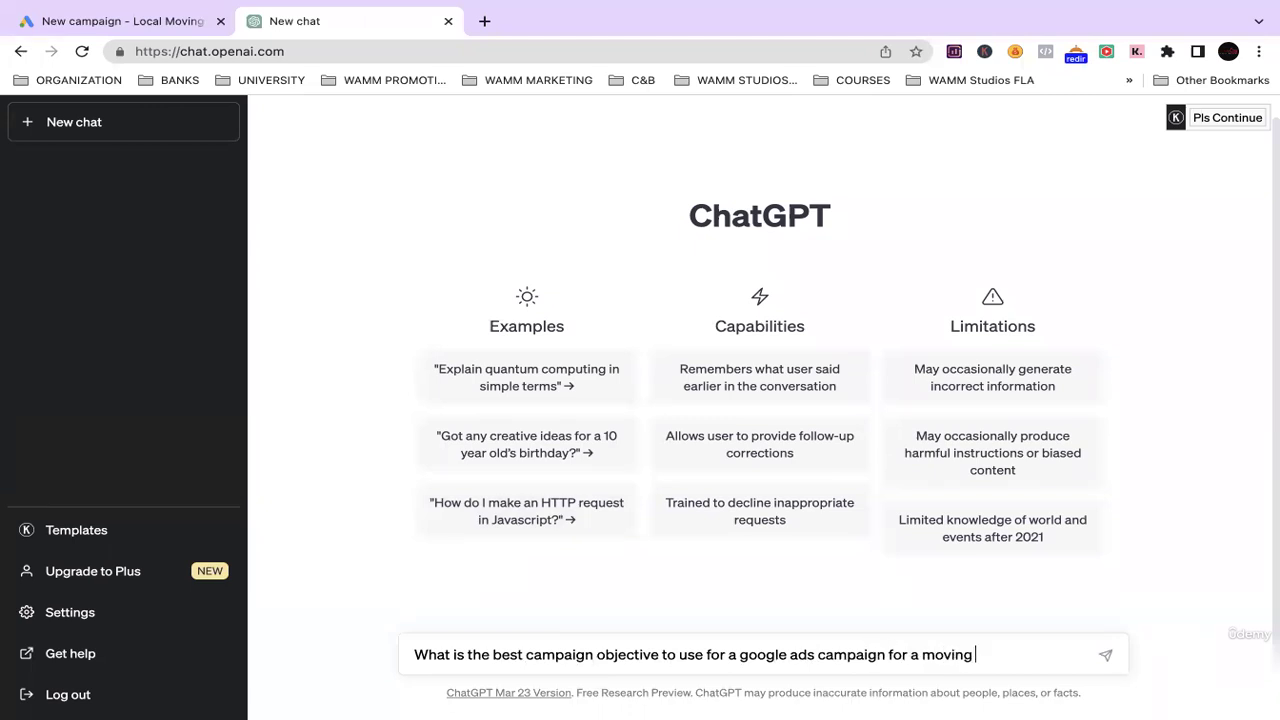
pyautogui.write('company?')
# Send the question and read ChatGPT's recommendation of Lead generation, Website traffic or Conversions.
pyautogui.press('Return')
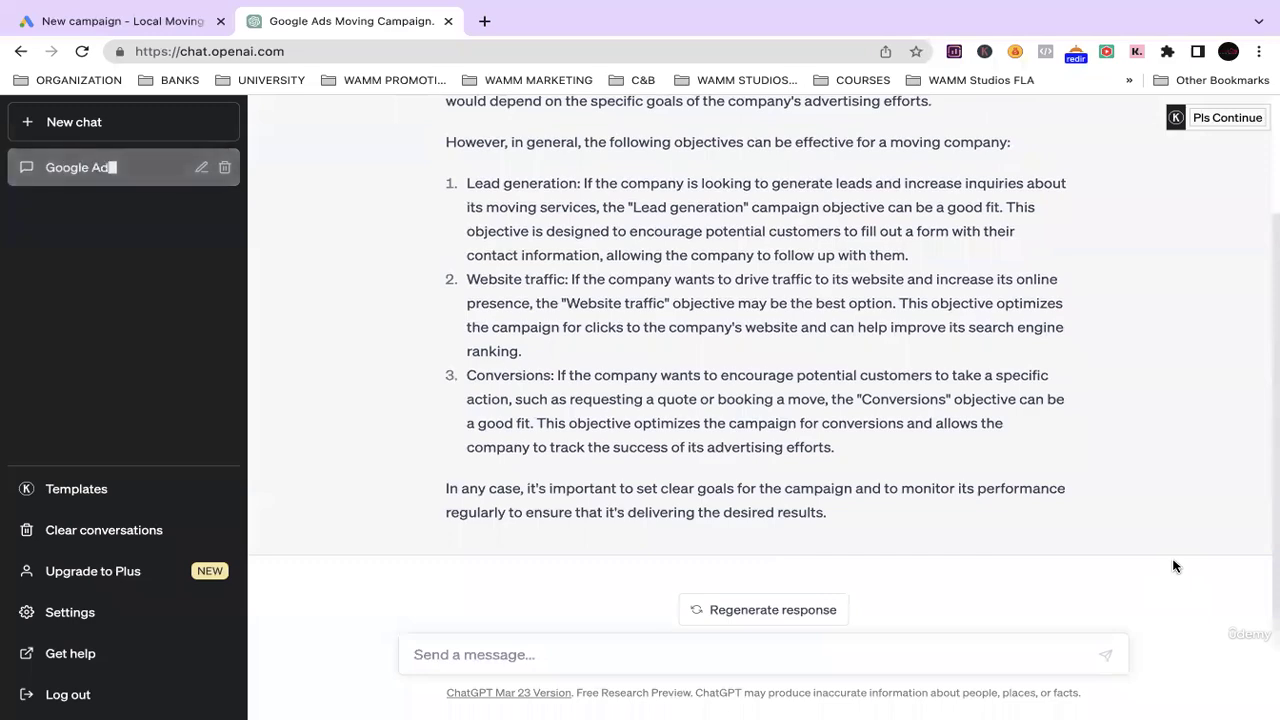
pyautogui.scroll(2, 680, 421)
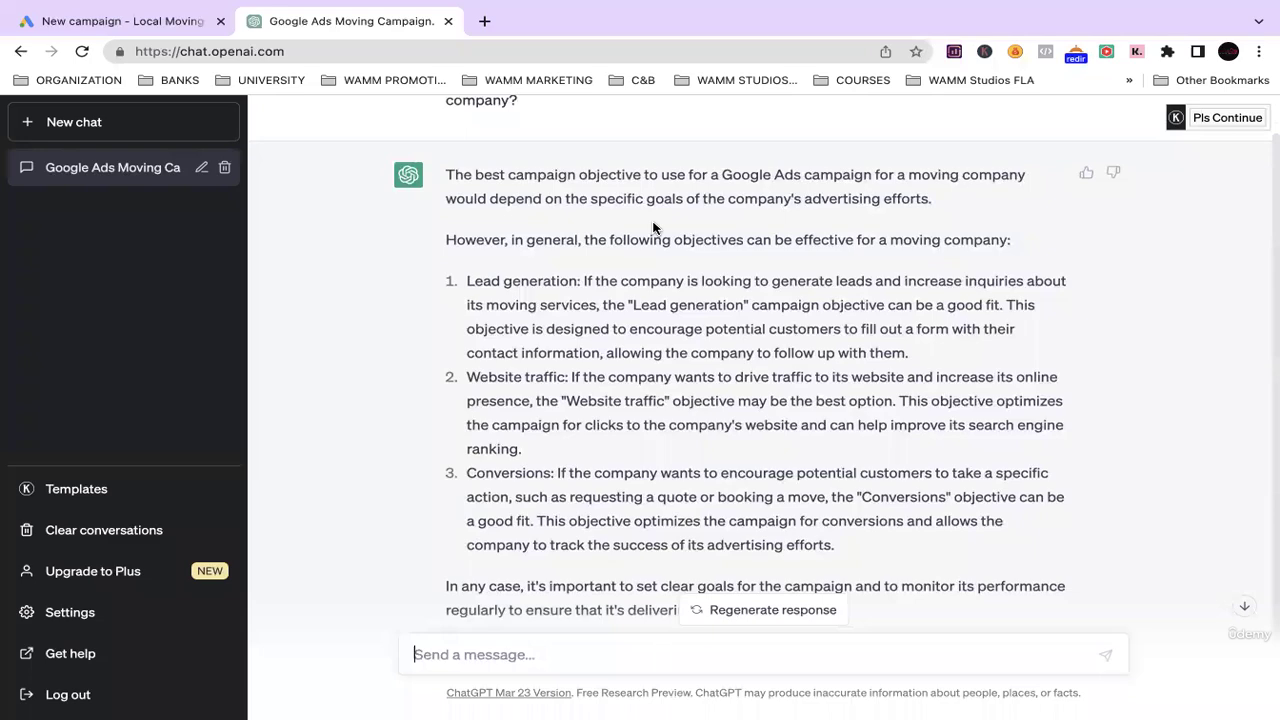
# Back in Google Ads, choose Sales and review its Purchases, Phone call leads and Submit lead forms goals.
pyautogui.click(155, 21)
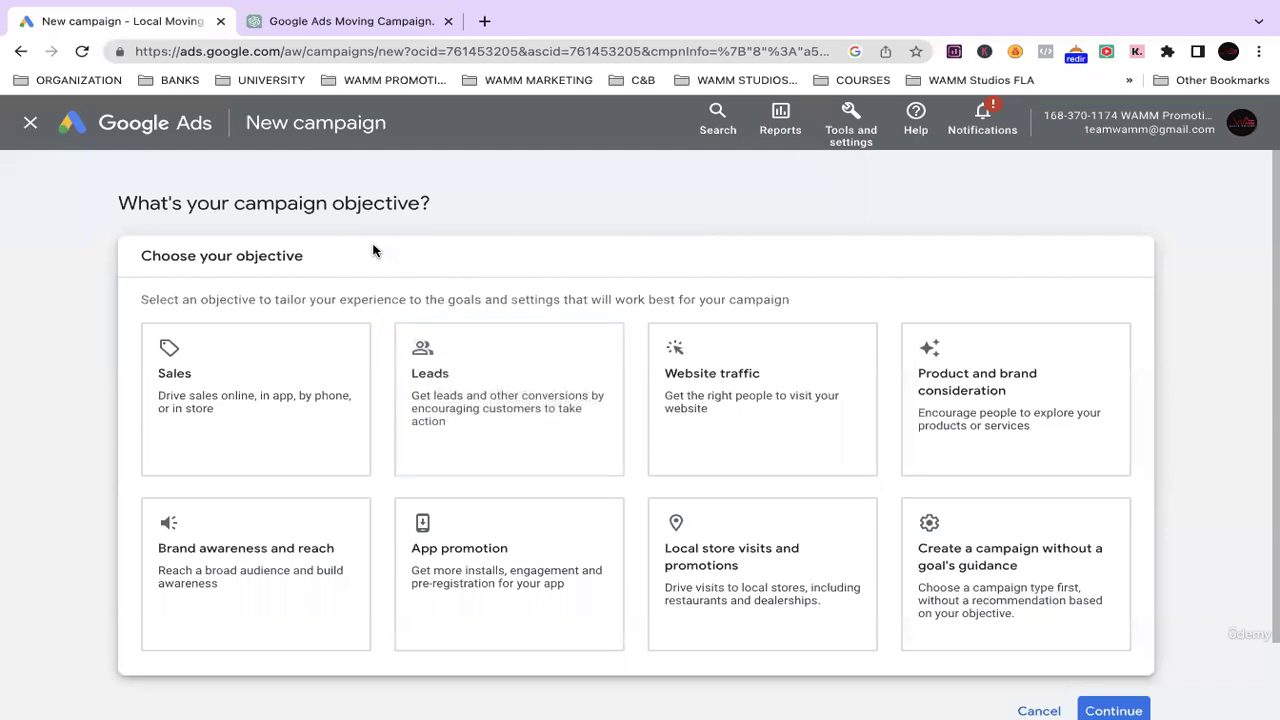
pyautogui.click(258, 414)
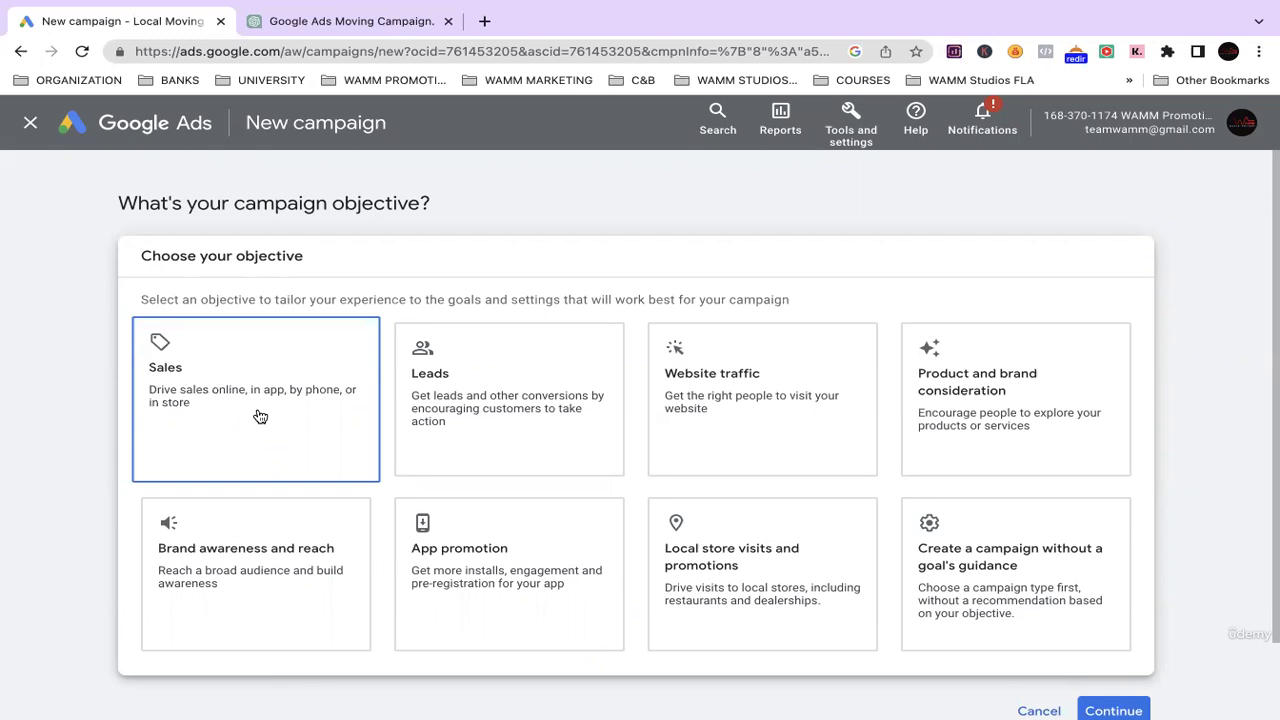
pyautogui.scroll(-3, 266, 437)
pyautogui.scroll(3, 300, 420)
pyautogui.scroll(-4, 276, 436)
pyautogui.scroll(-4, 276, 436)
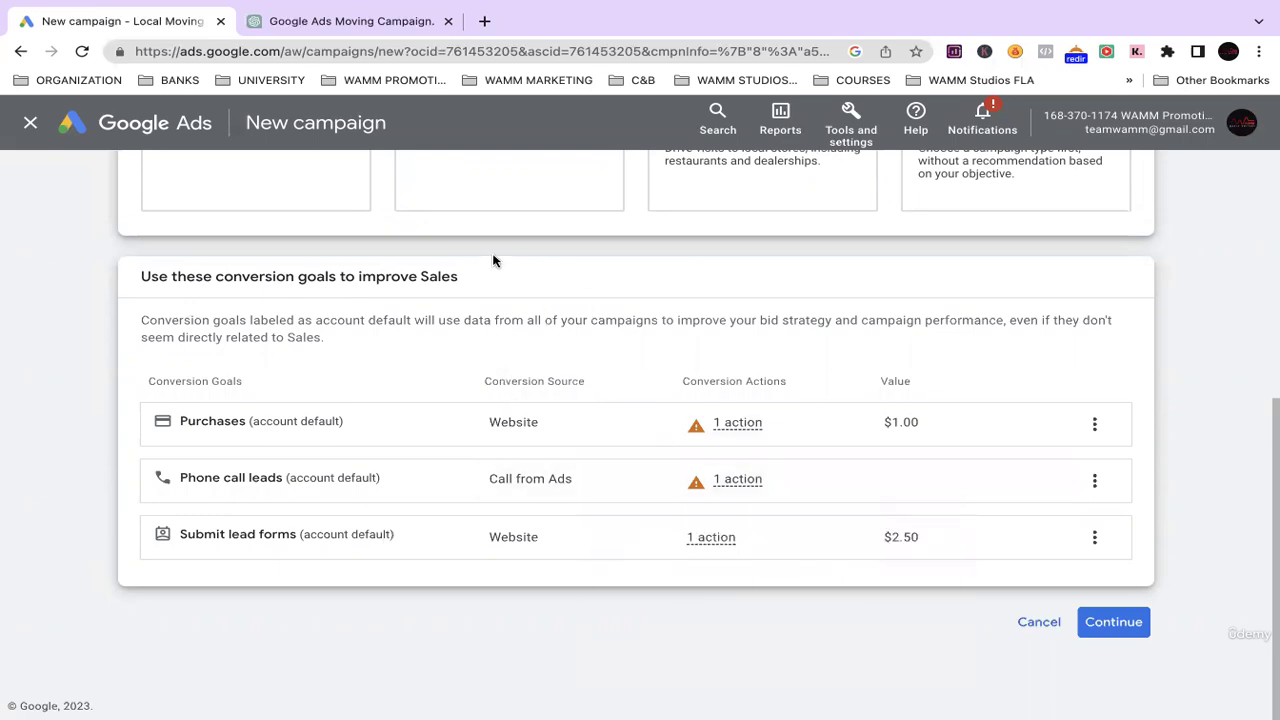
# Continue past the Sales goals and select Search as the campaign type.
pyautogui.click(1112, 628)
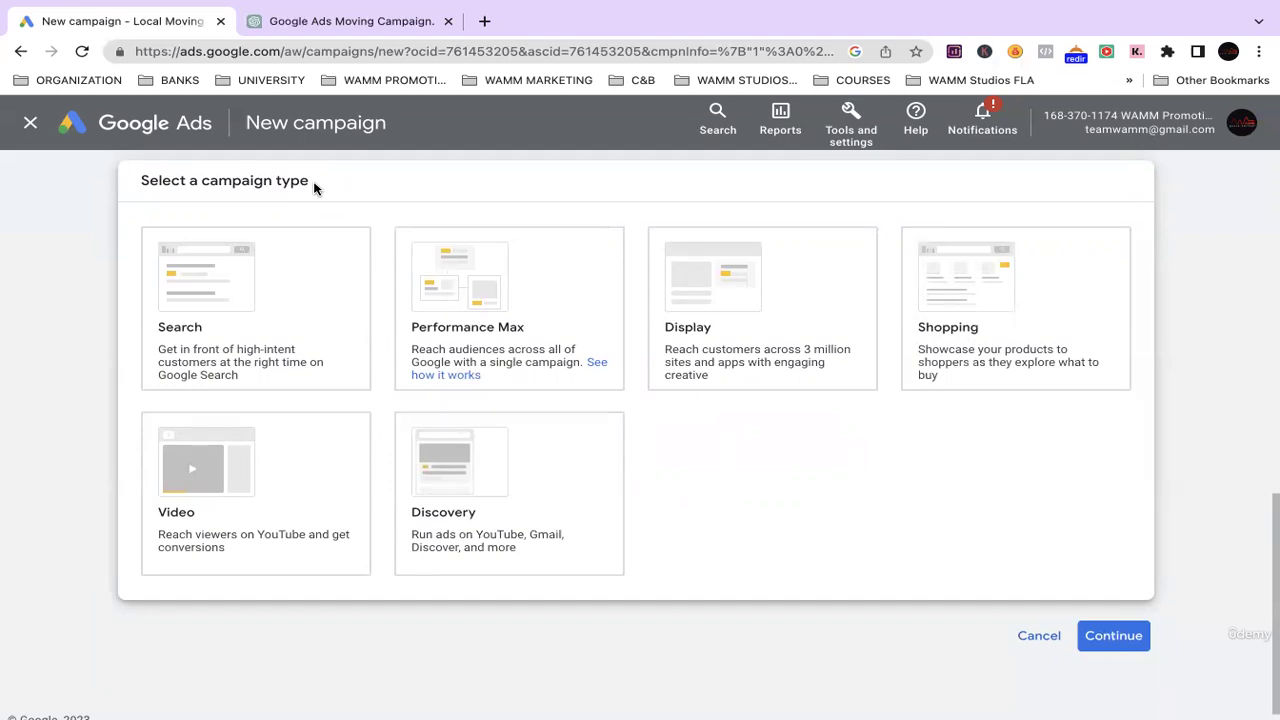
pyautogui.click(281, 281)
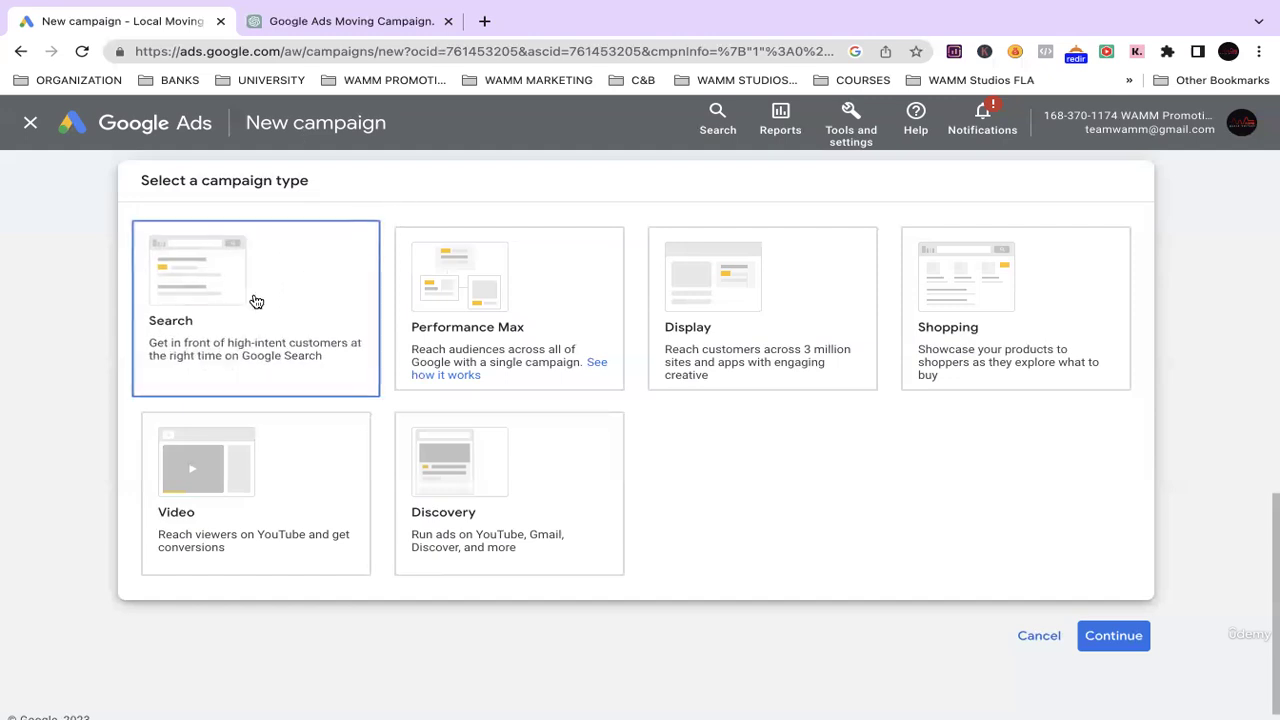
pyautogui.click(268, 302)
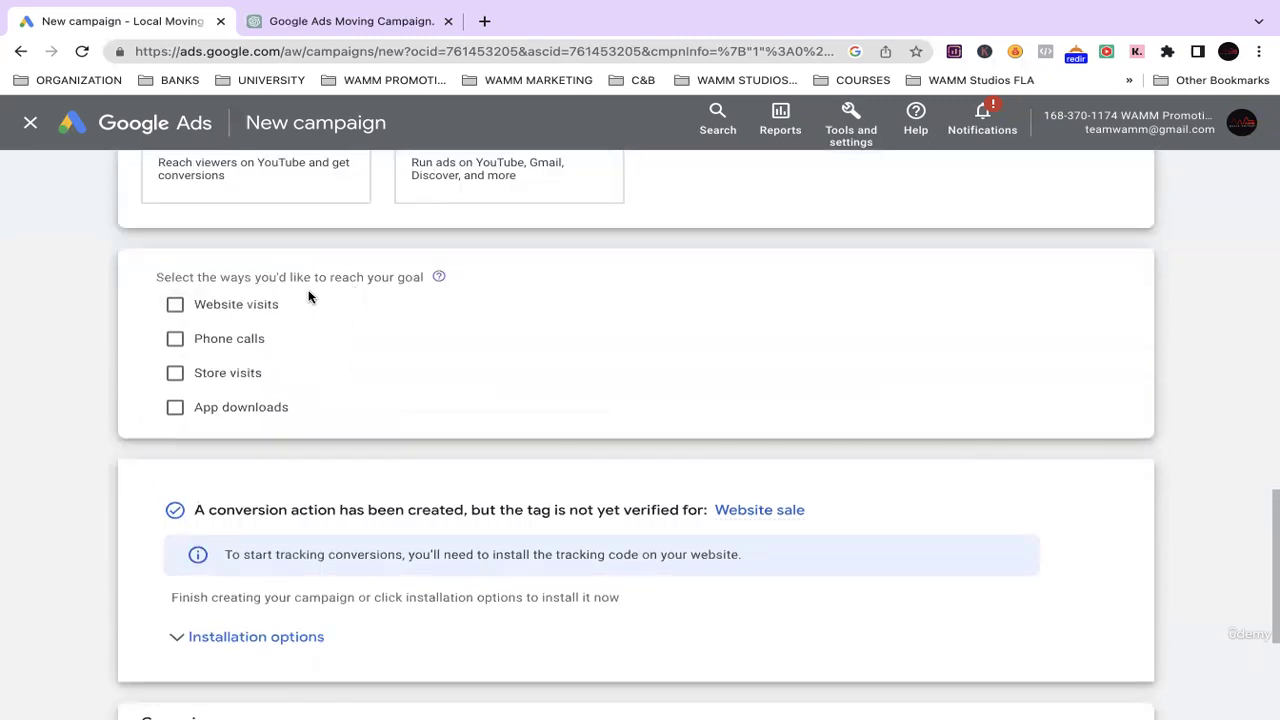
# Select Website visits, Phone calls and Store visits as ways to reach the goal.
pyautogui.click(170, 305)
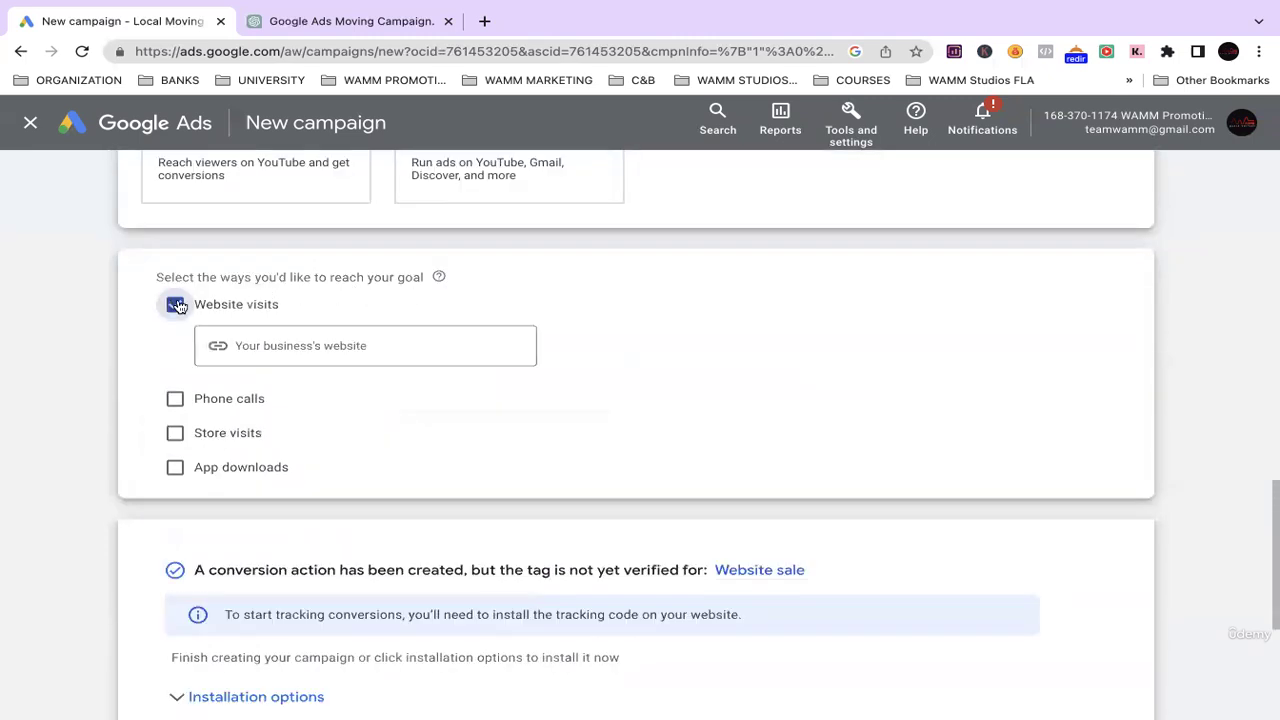
pyautogui.click(174, 399)
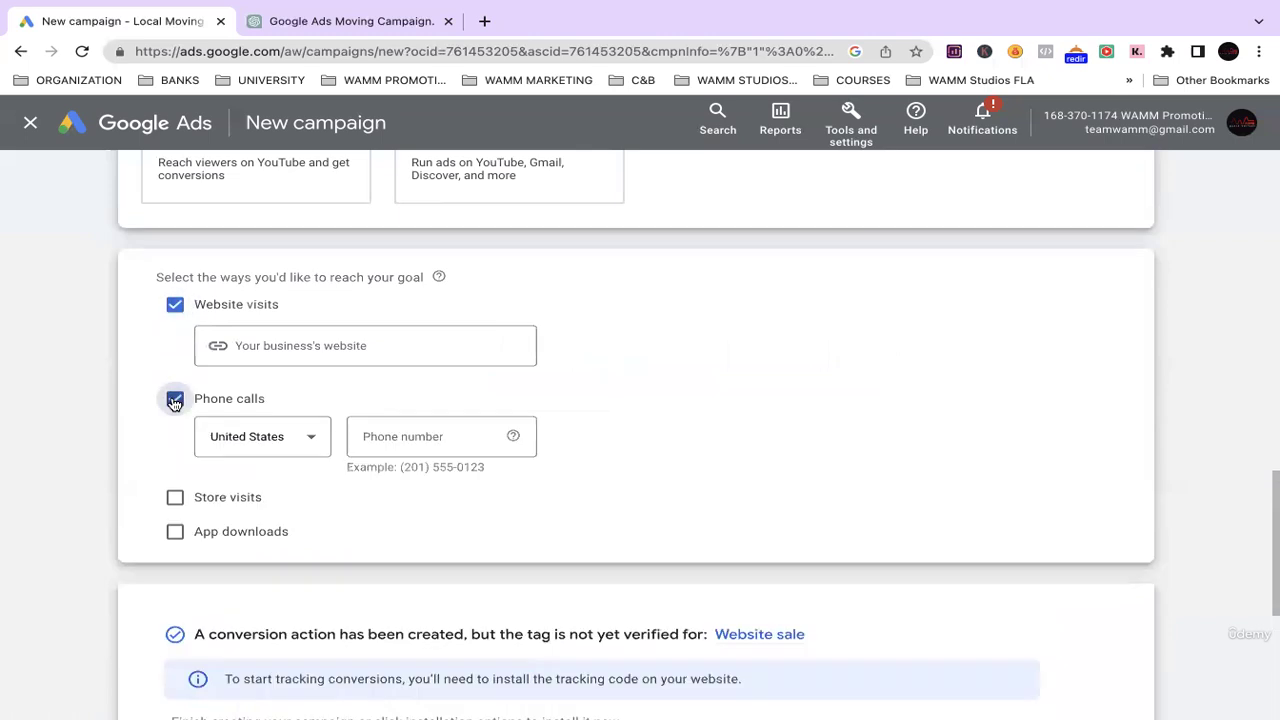
pyautogui.click(175, 499)
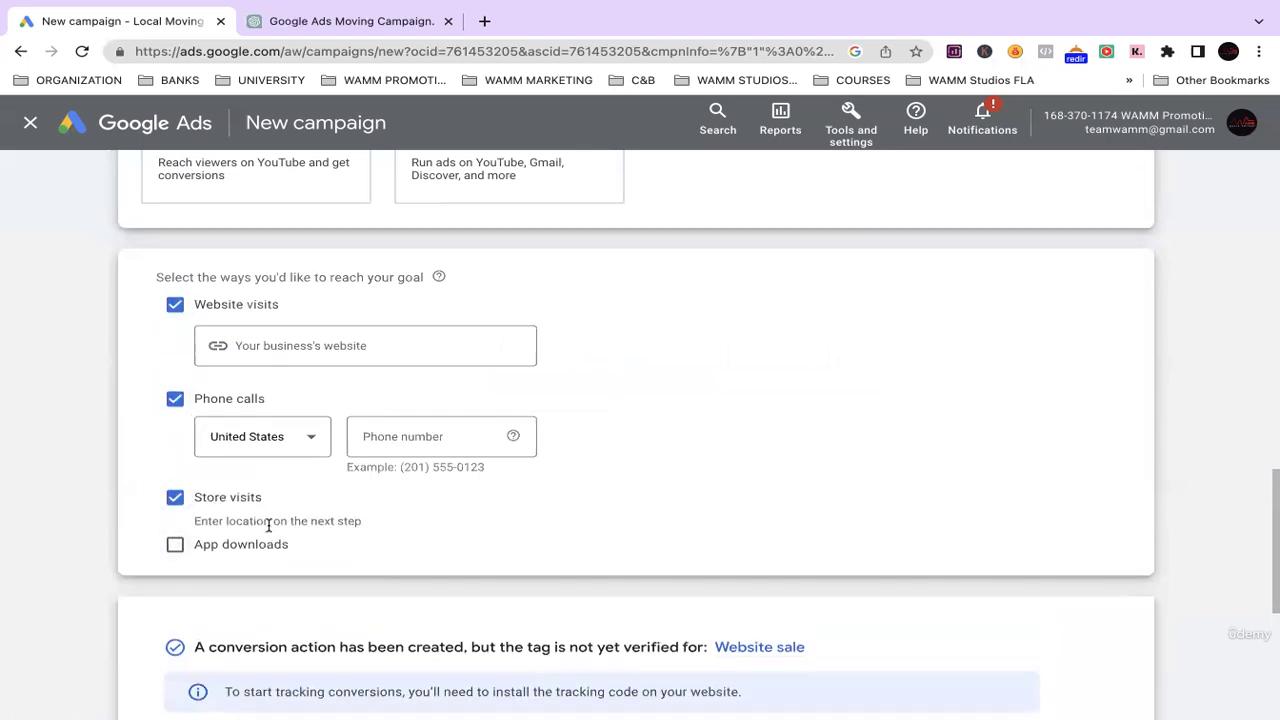
pyautogui.click(240, 346)
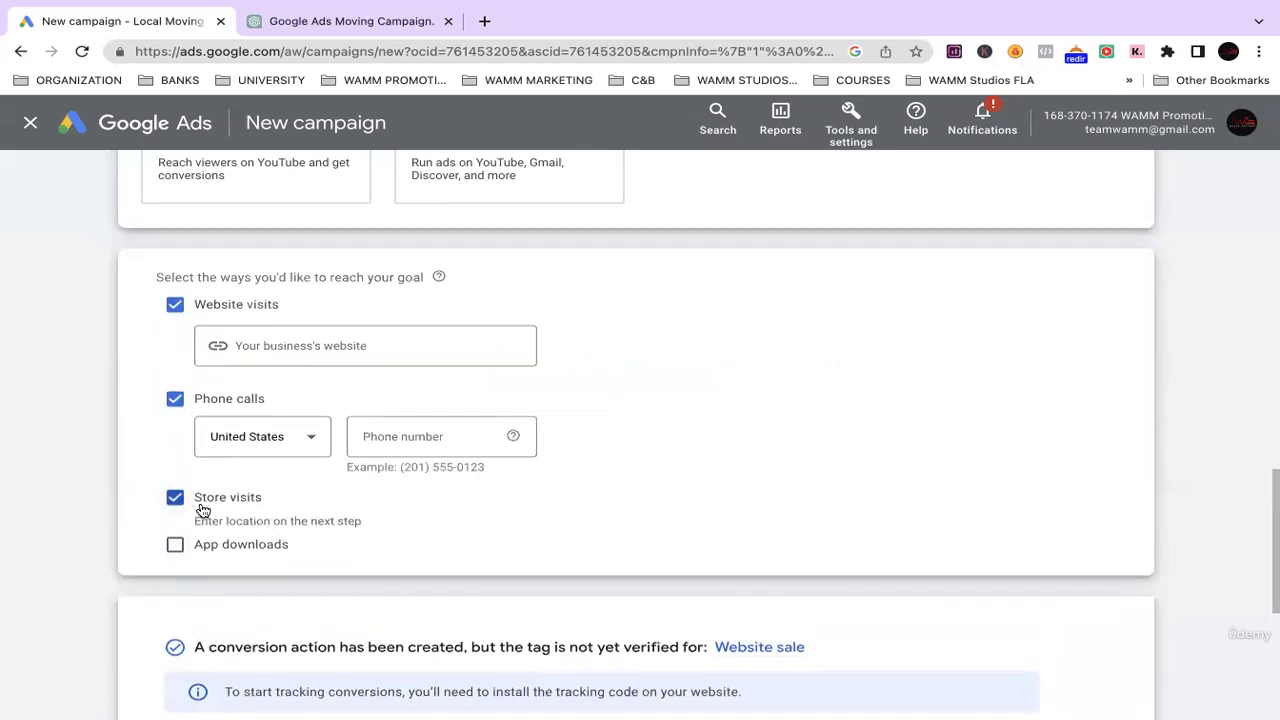
pyautogui.click(293, 350)
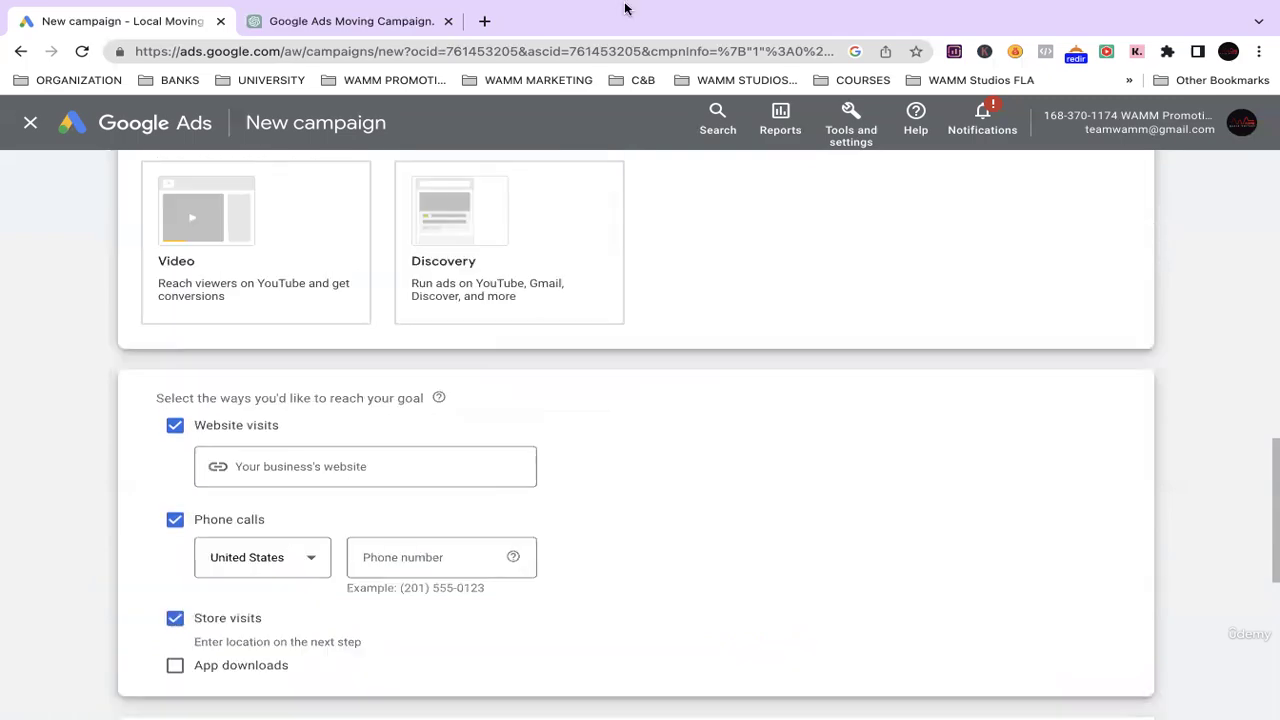
# Copy the moving company's site URL from a new tab and paste it into the website field.
pyautogui.moveTo(537, 54)
pyautogui.press('super+t')
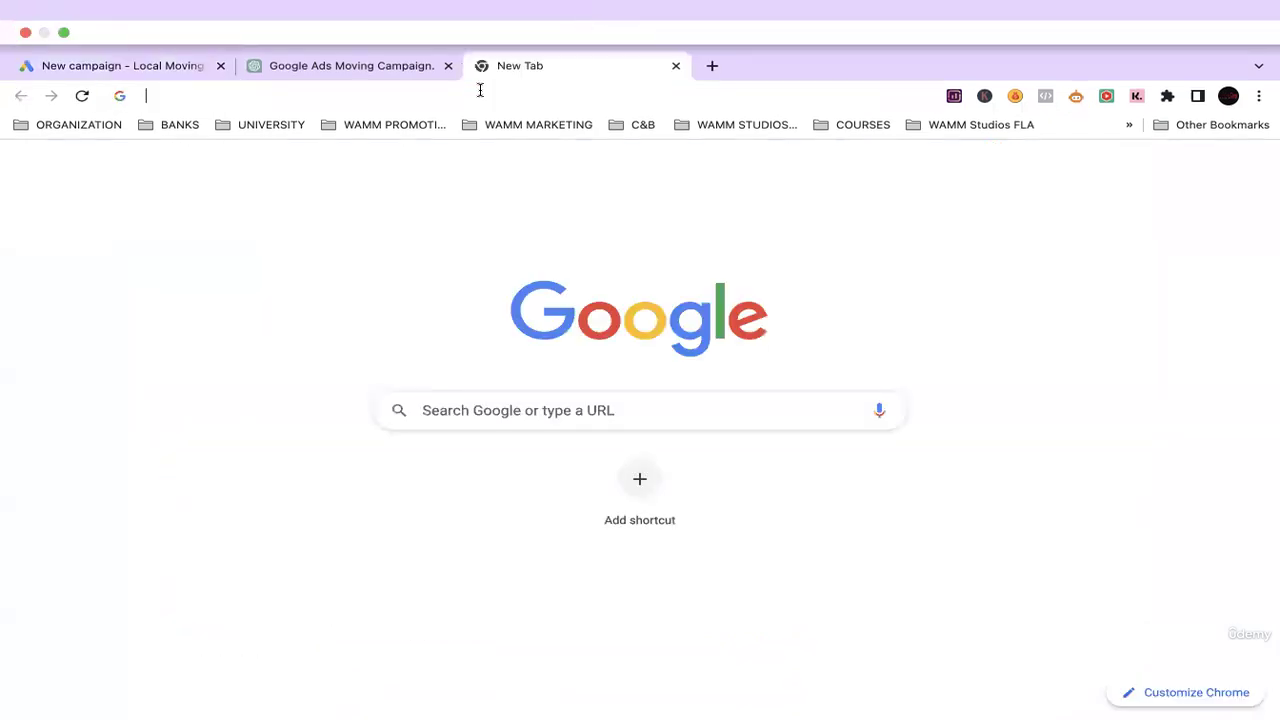
pyautogui.click(480, 88)
pyautogui.write('cbmovin')
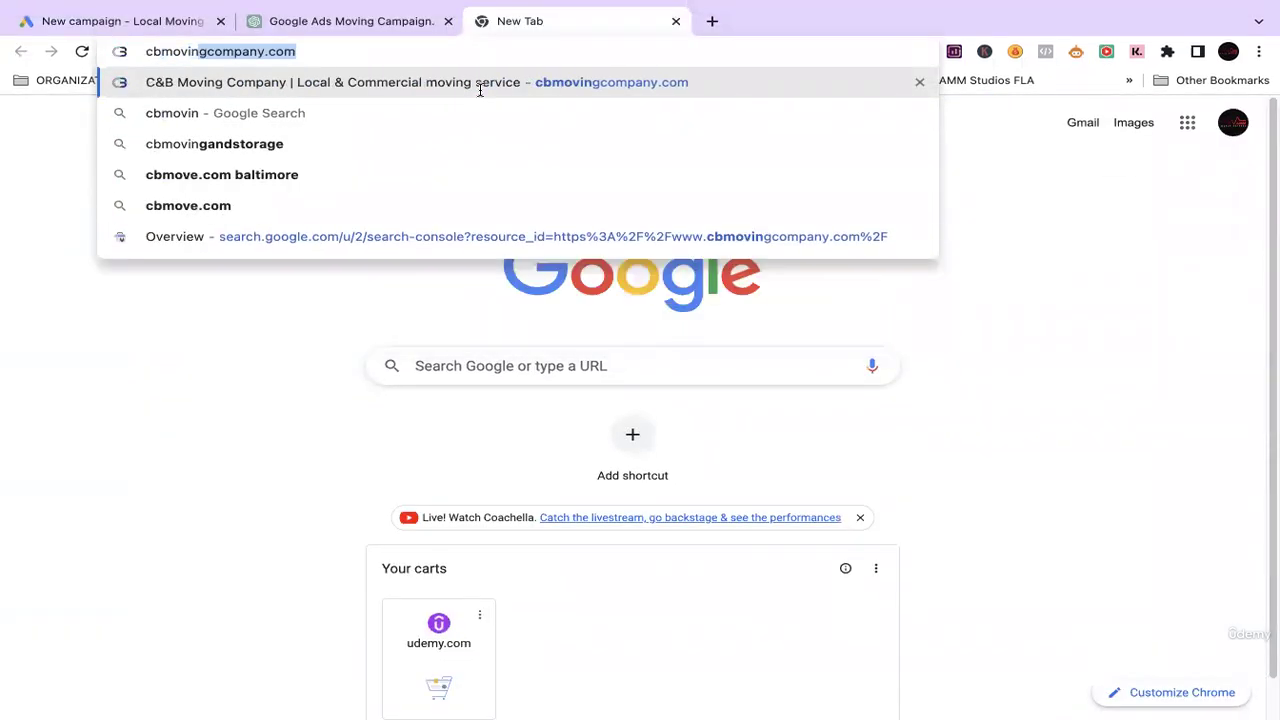
pyautogui.press('Return')
pyautogui.click(410, 51)
pyautogui.hotkey('ctrl', 'c')
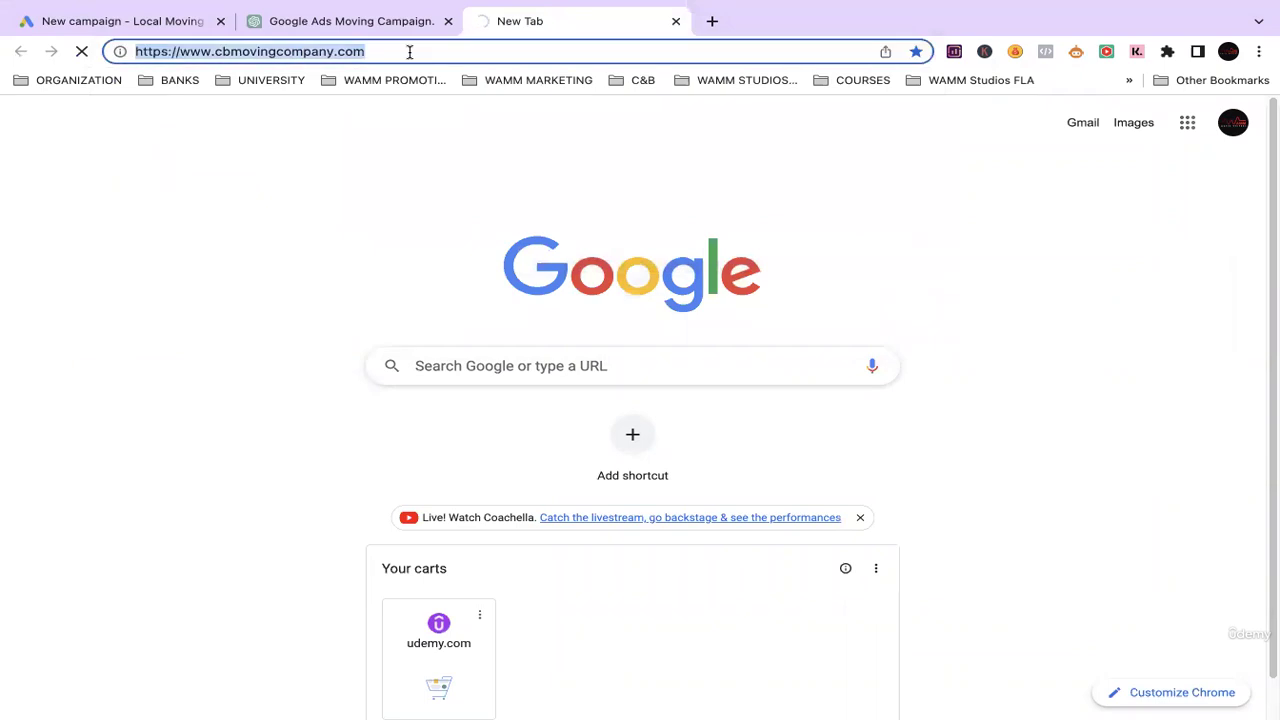
pyautogui.click(143, 21)
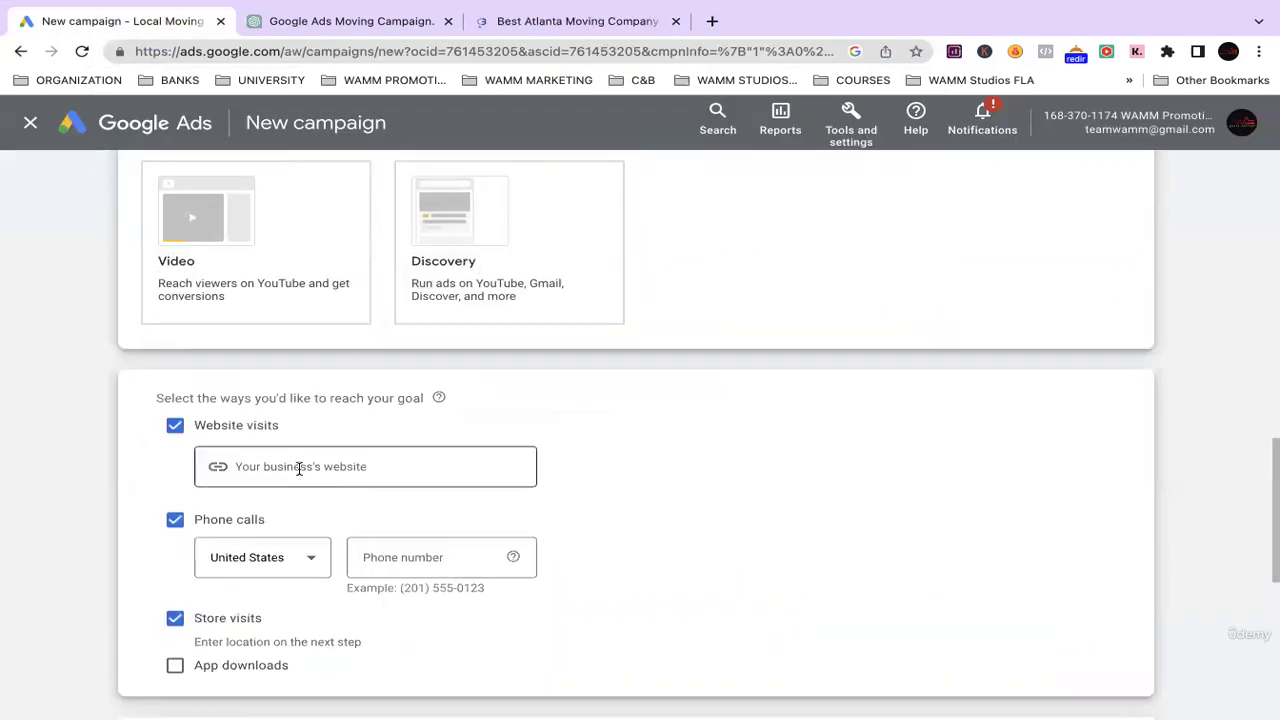
pyautogui.click(313, 467)
pyautogui.hotkey('ctrl', 'v')
# Enter the business phone number in the phone calls field.
pyautogui.click(404, 559)
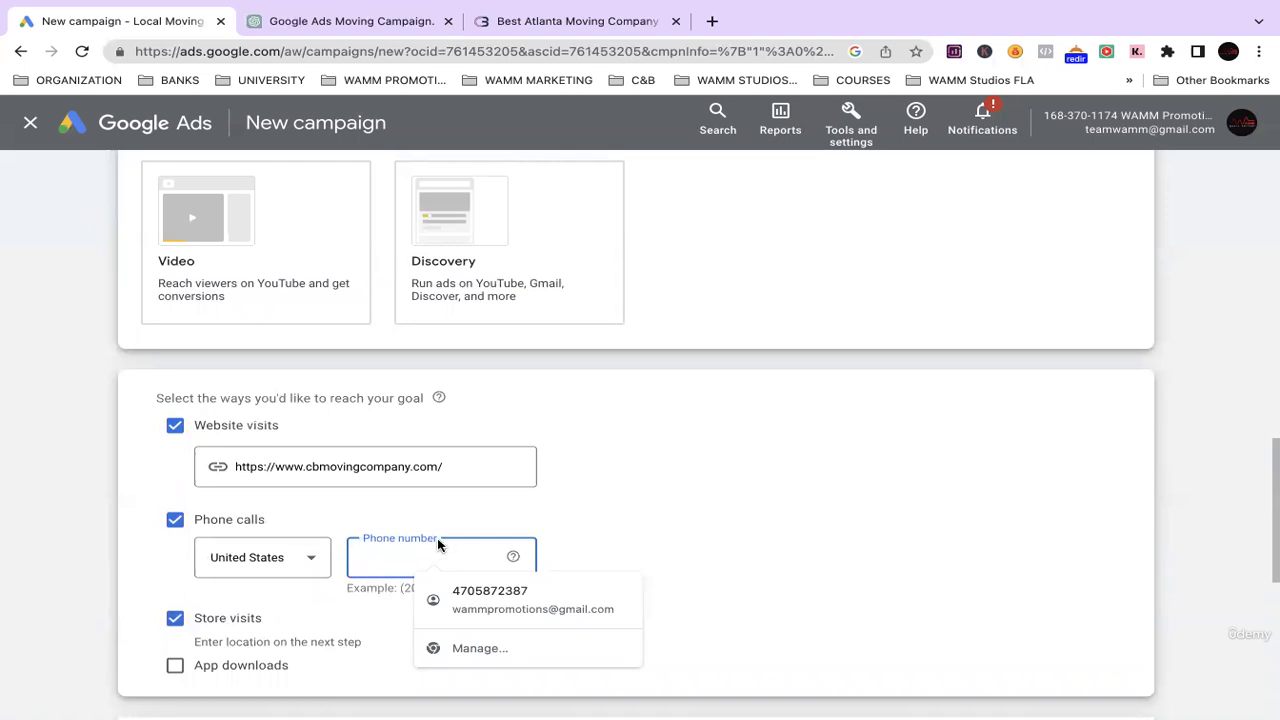
pyautogui.click(468, 510)
pyautogui.click(417, 565)
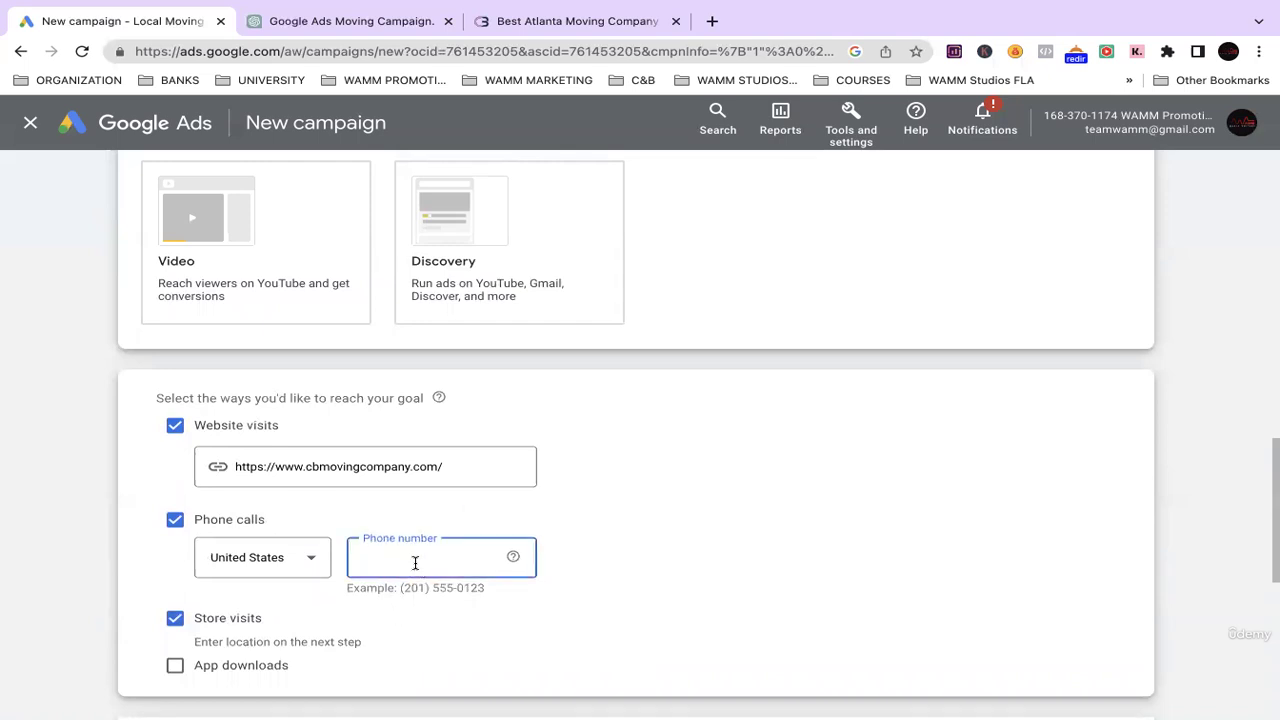
pyautogui.click(635, 540)
# Scroll down and replace the default campaign name.
pyautogui.scroll(-1, 308, 620)
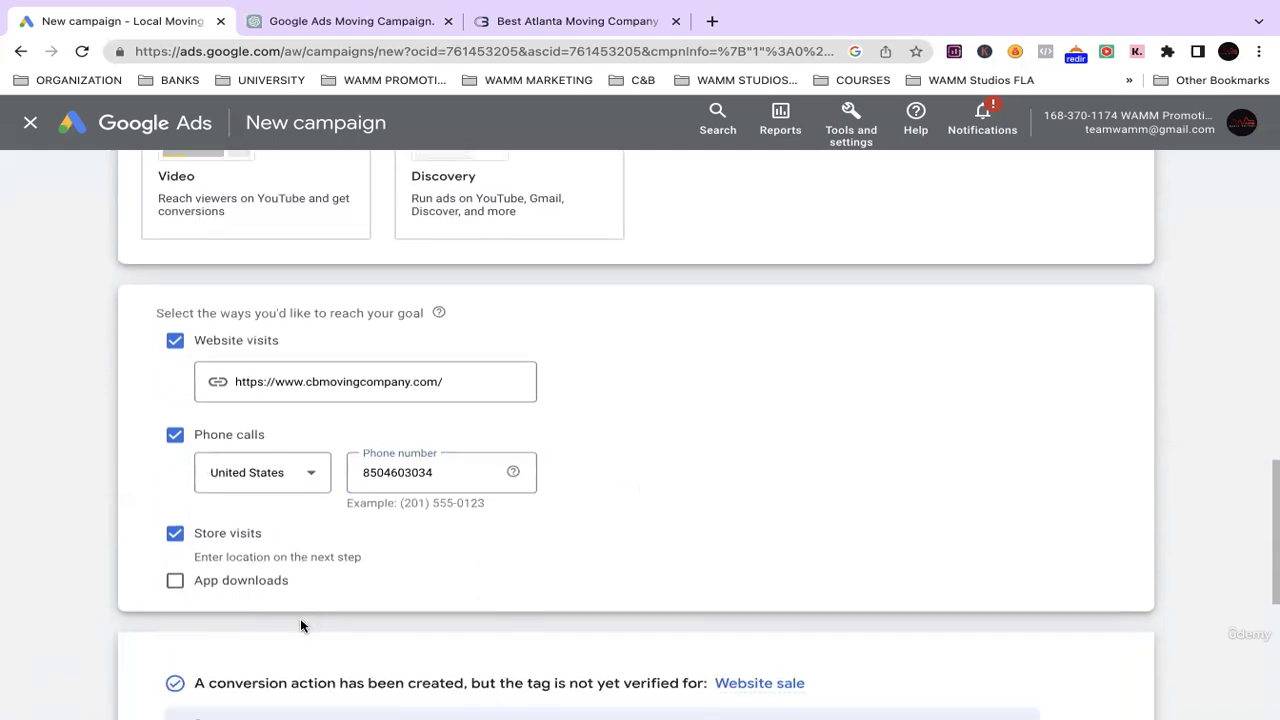
pyautogui.scroll(-1, 305, 610)
pyautogui.scroll(-4, 310, 545)
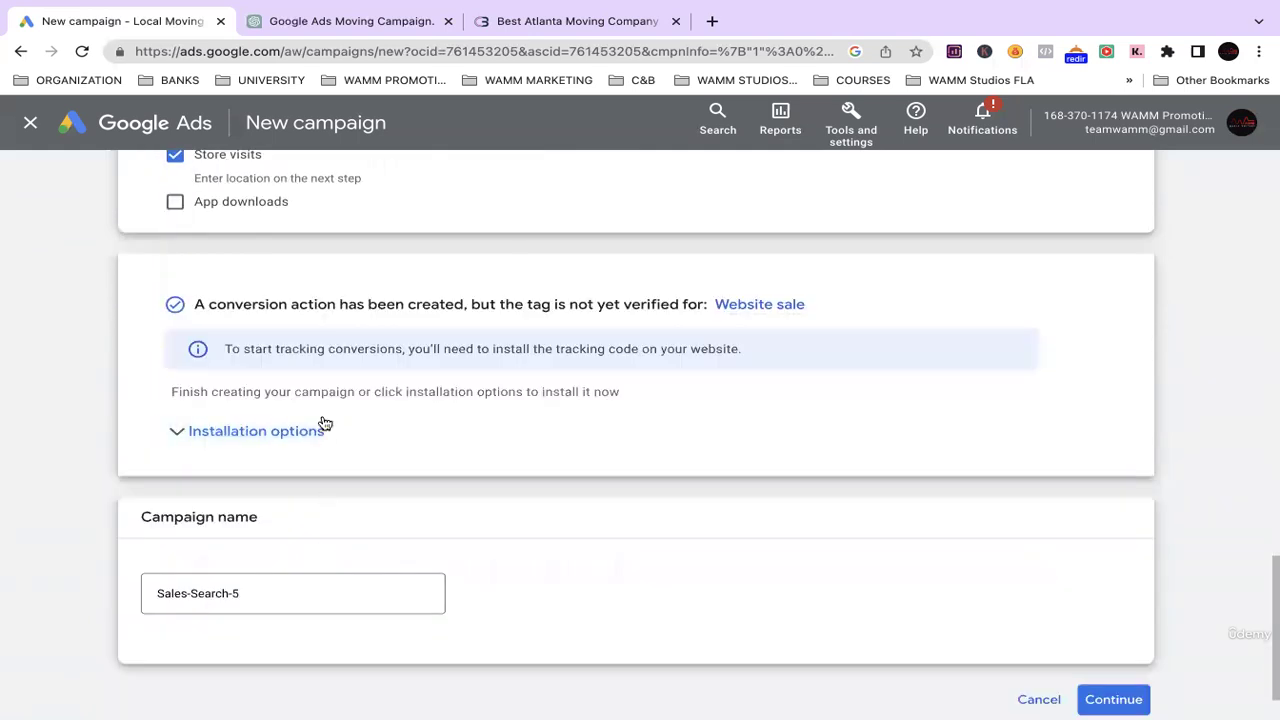
pyautogui.scroll(-2, 237, 282)
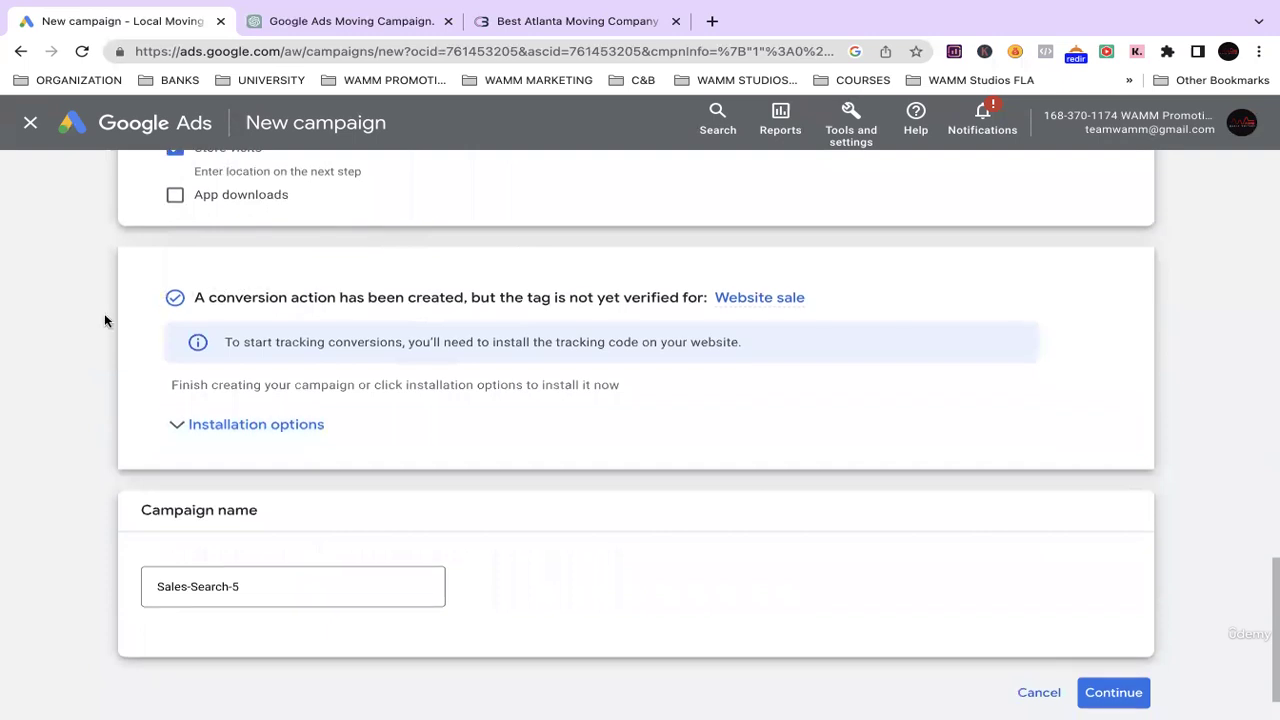
pyautogui.scroll(-1, 110, 367)
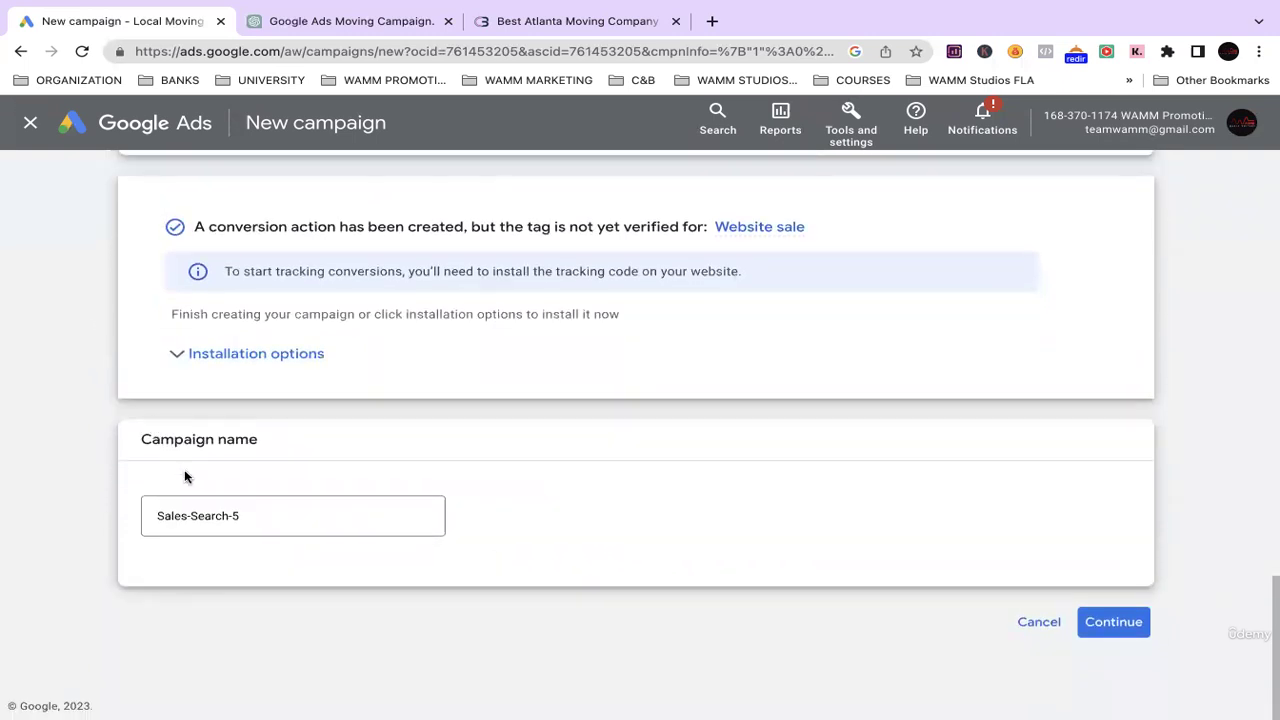
pyautogui.click(251, 528)
pyautogui.hotkey('ctrl', 'a')
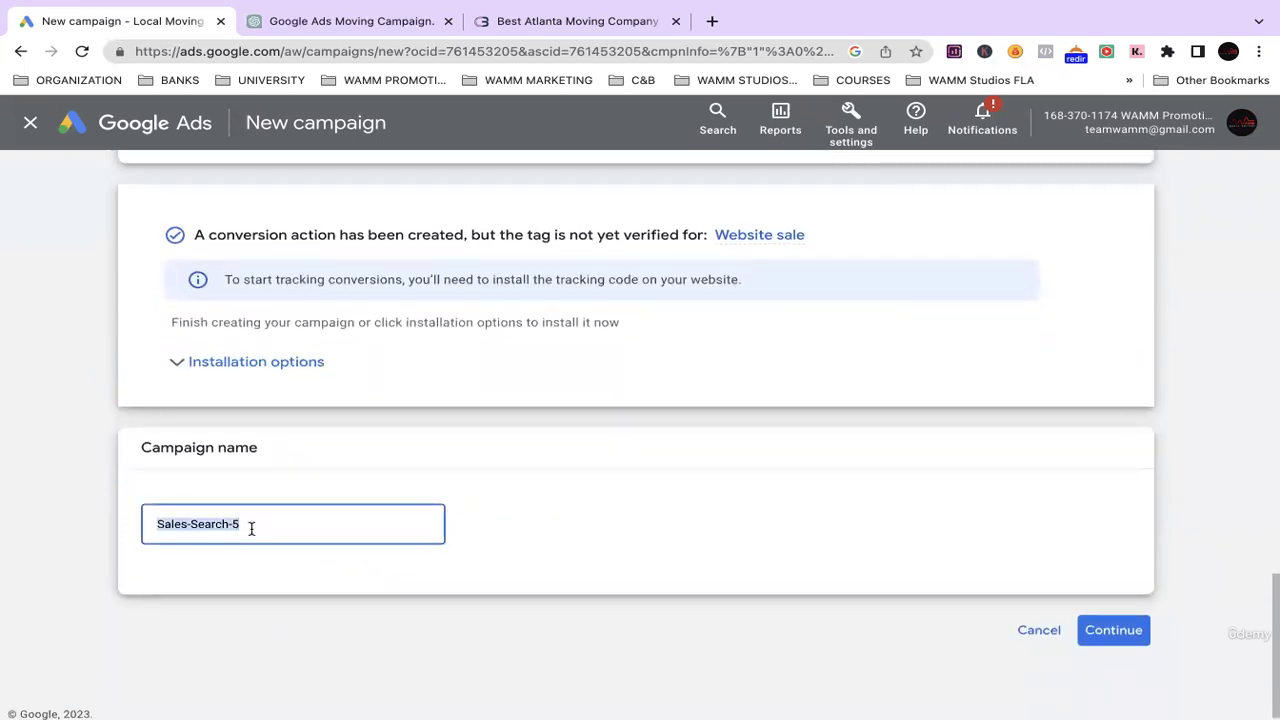
pyautogui.write('TRST')
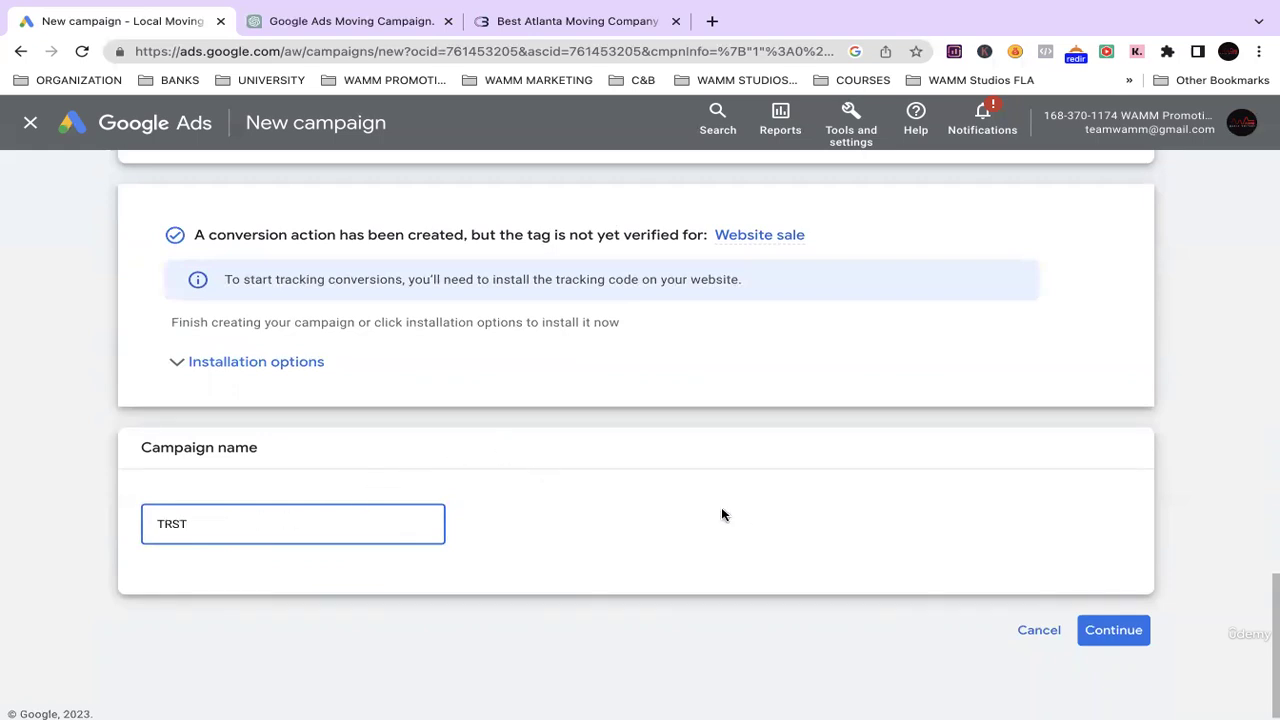
pyautogui.doubleClick(260, 528)
# Name the campaign TEST, continue to Bidding, and keep Conversions as the bidding focus.
pyautogui.write('TEST')
pyautogui.click(1108, 630)
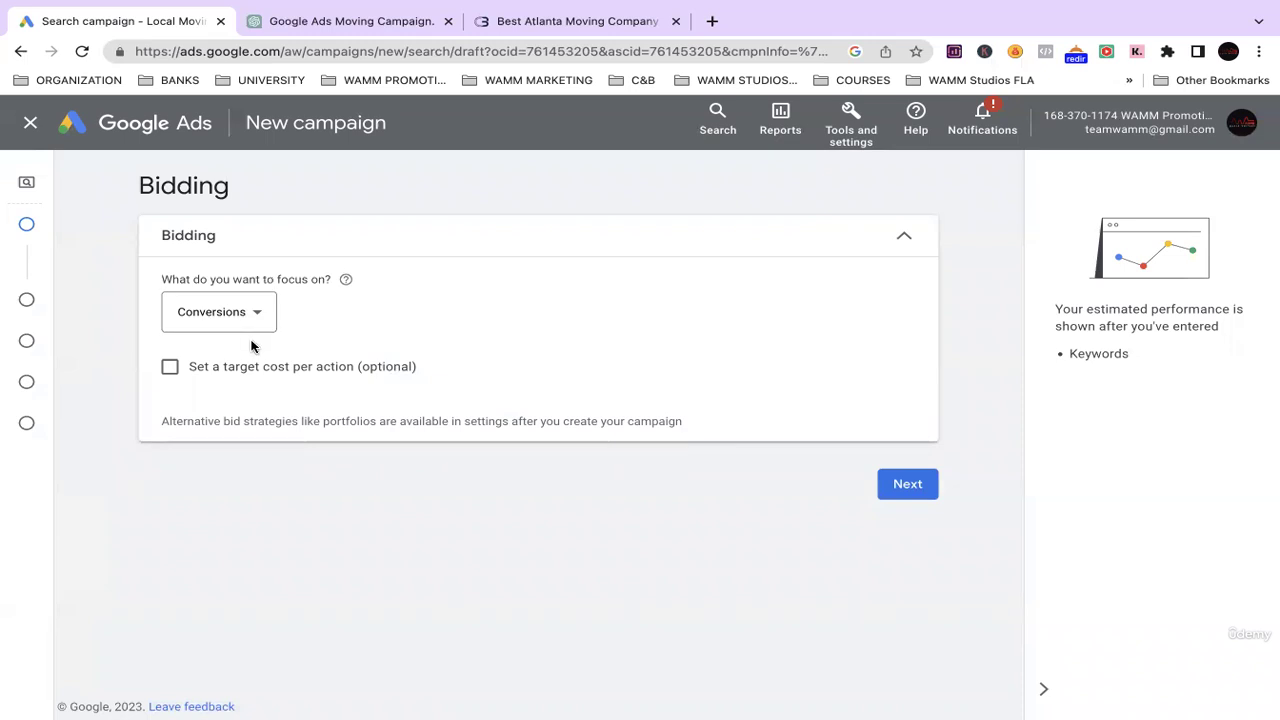
pyautogui.click(246, 318)
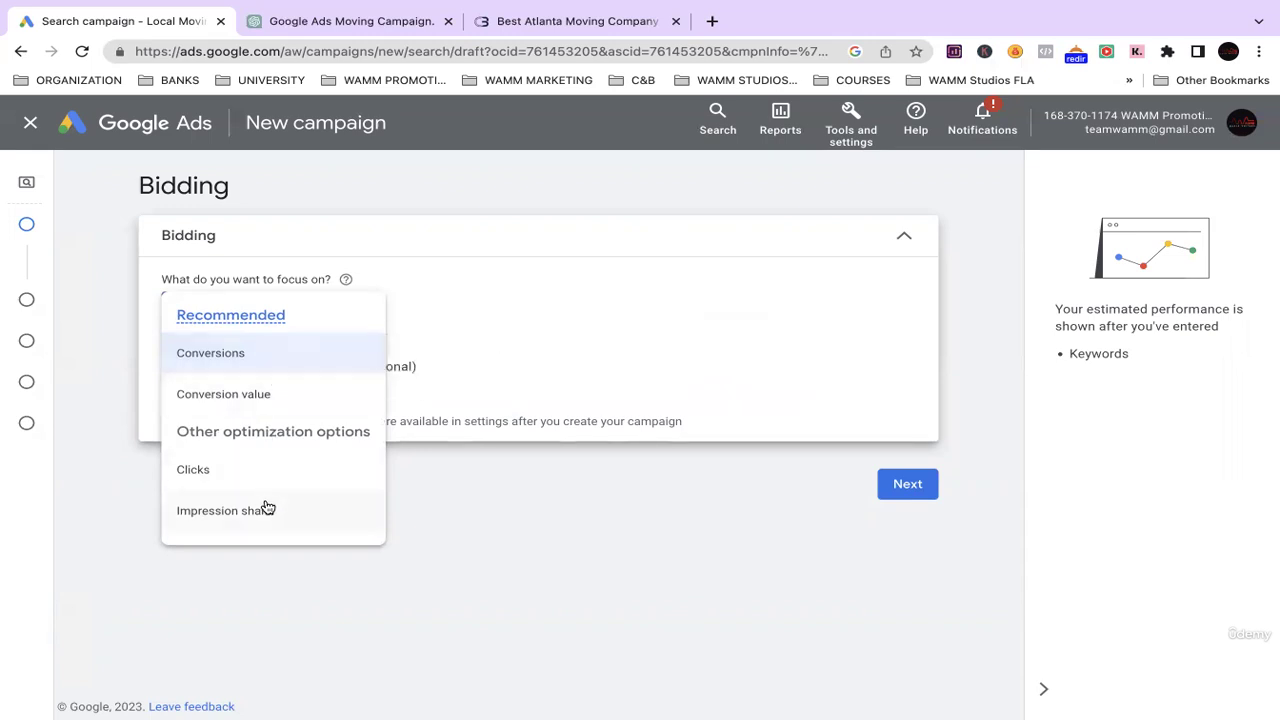
pyautogui.click(460, 517)
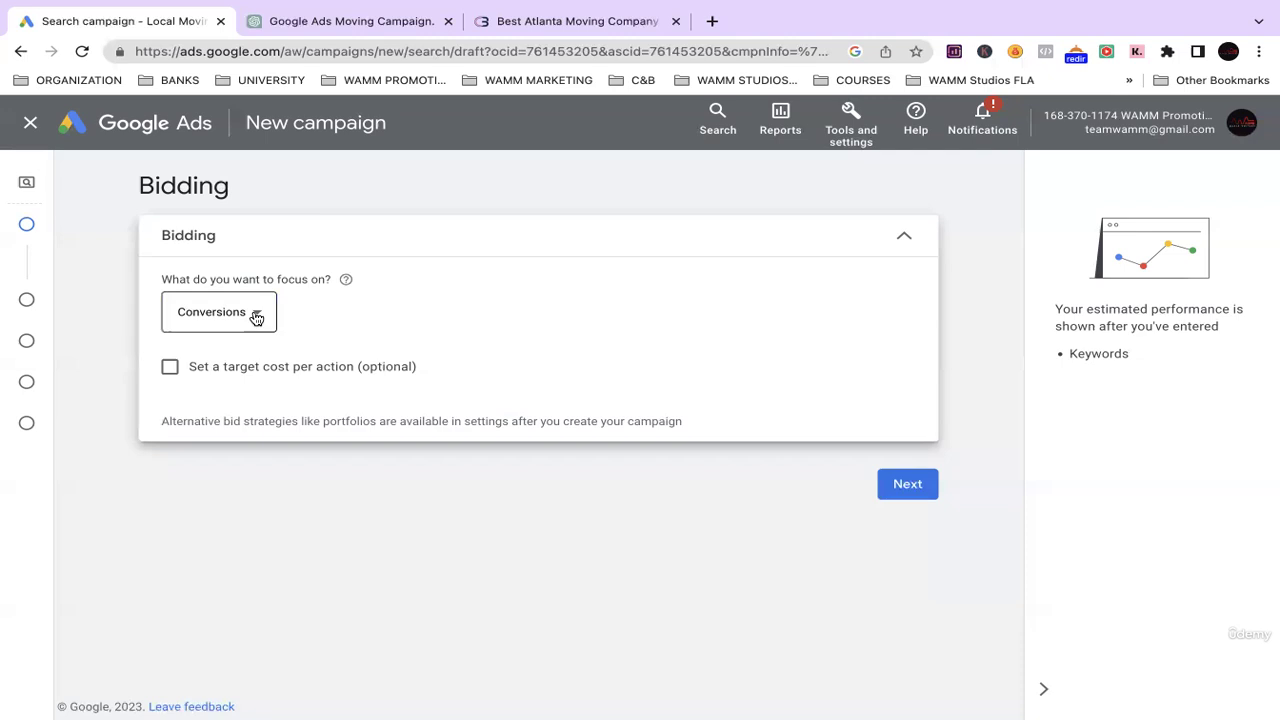
pyautogui.click(248, 313)
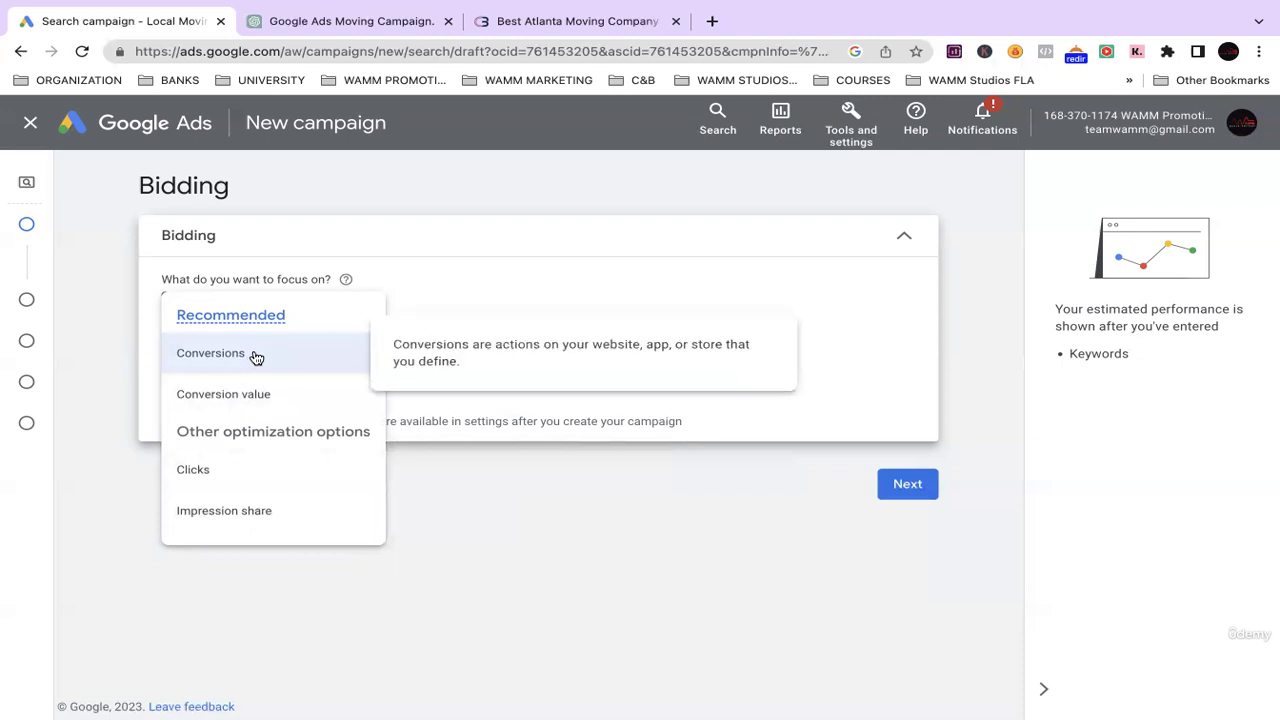
pyautogui.click(384, 253)
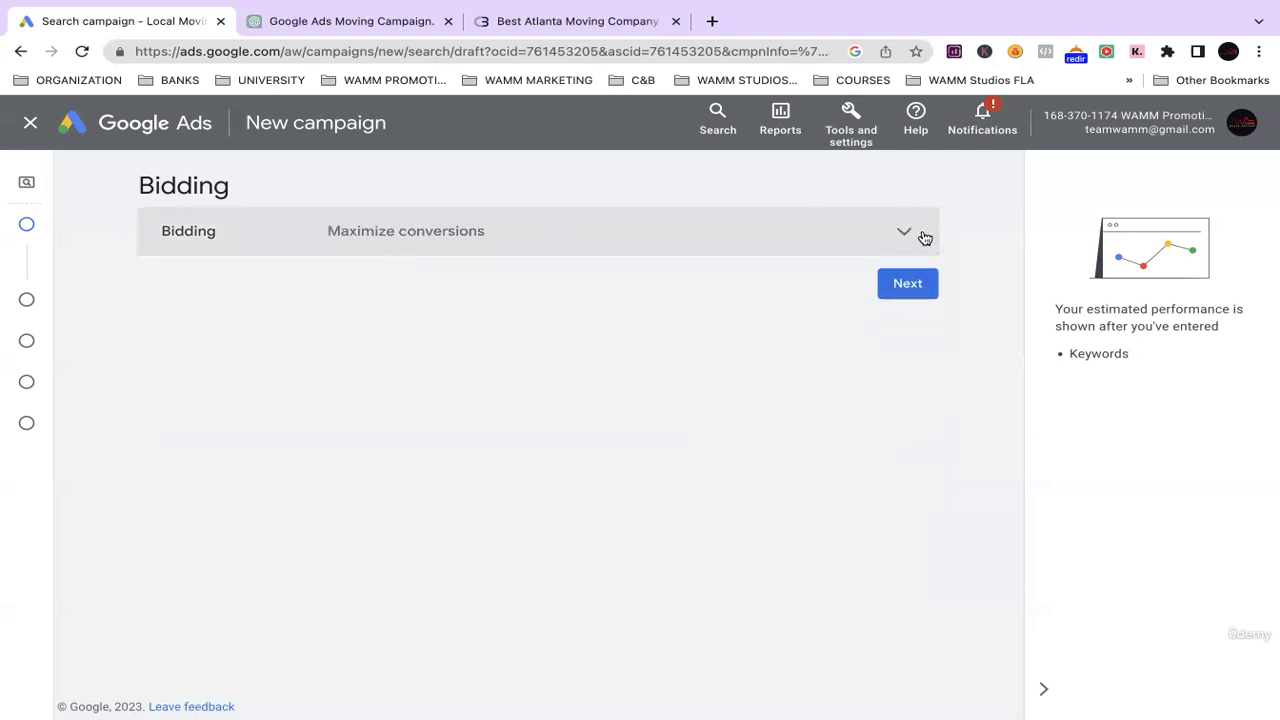
pyautogui.click(899, 239)
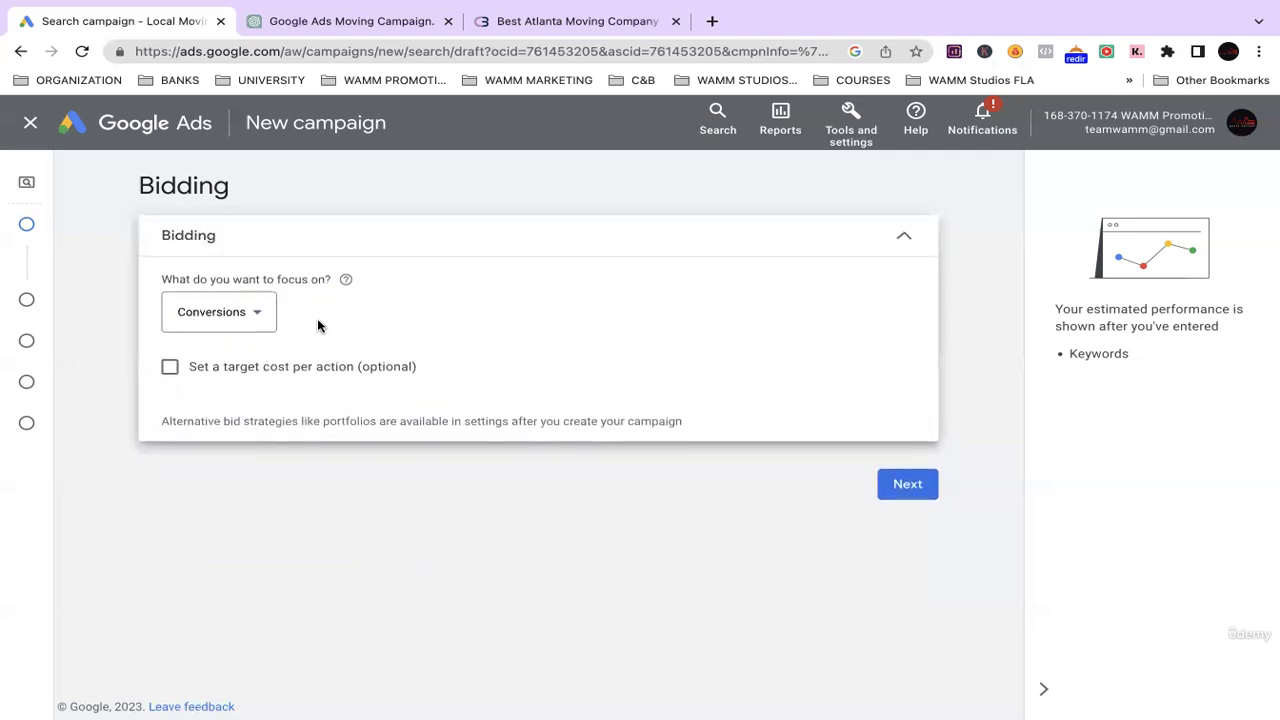
pyautogui.click(266, 314)
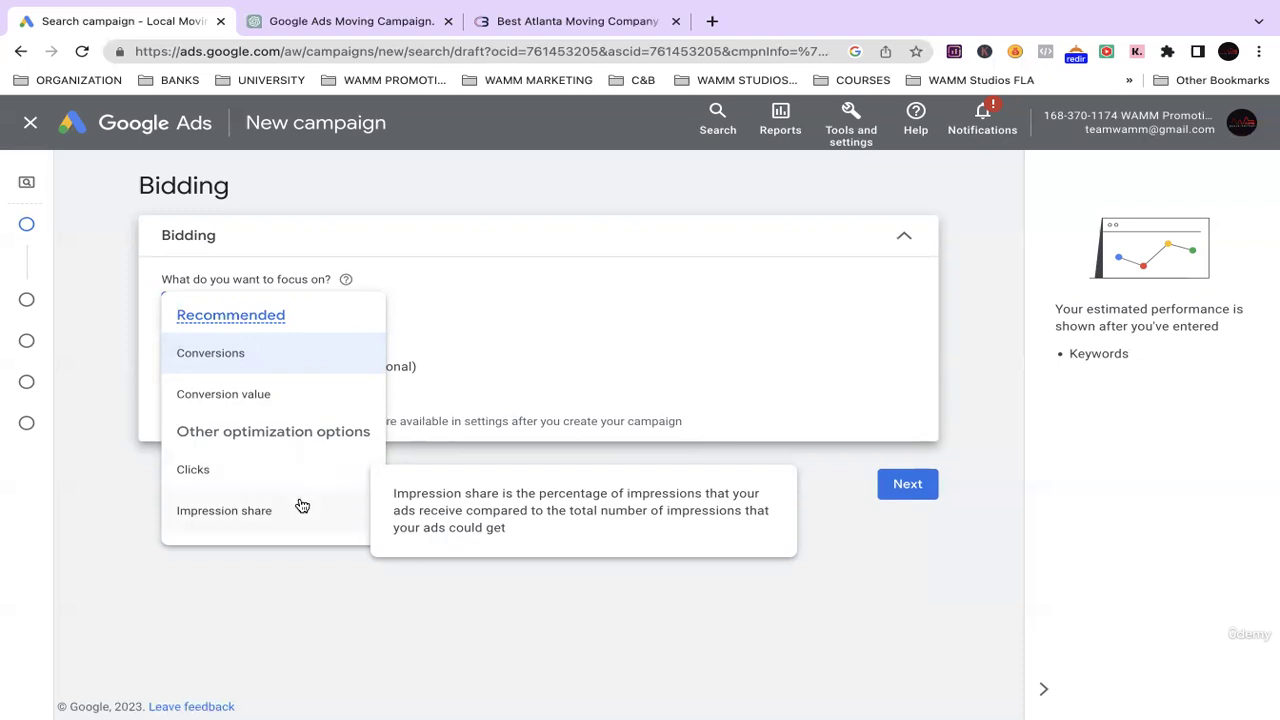
pyautogui.click(538, 281)
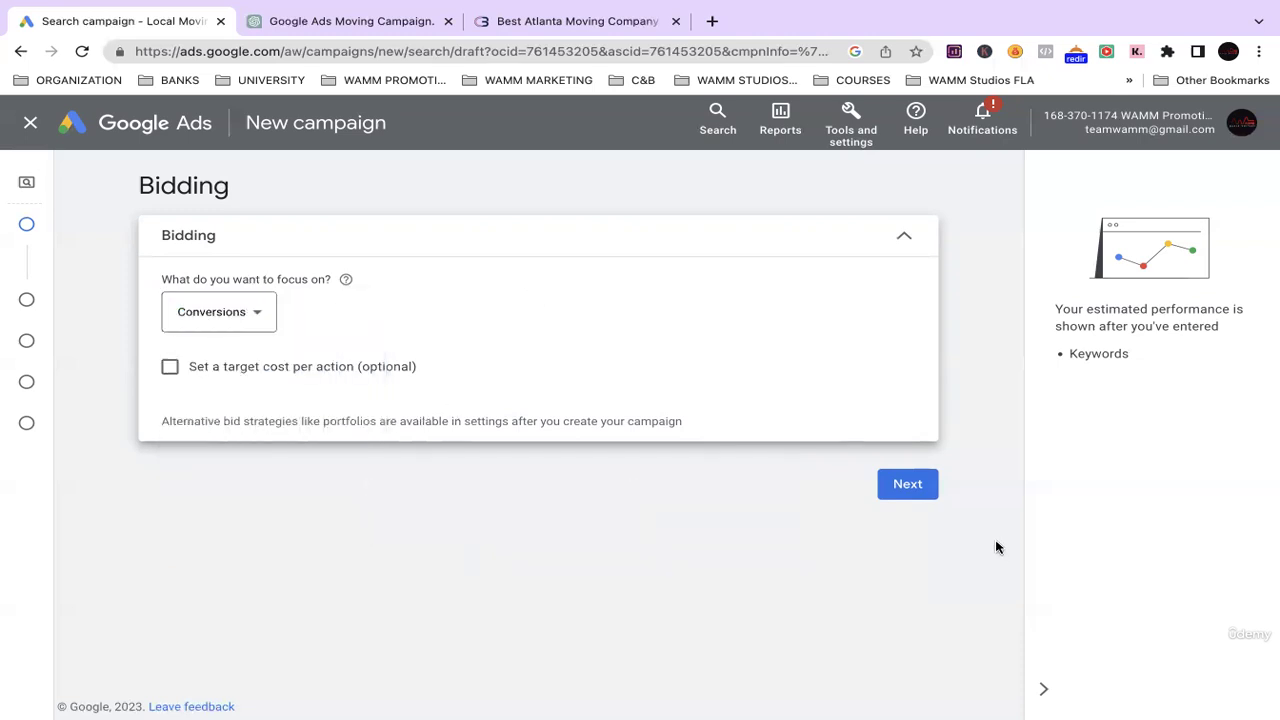
# Proceed to Campaign settings, hide the ads-not-running notice, and scroll down to Locations.
pyautogui.click(910, 497)
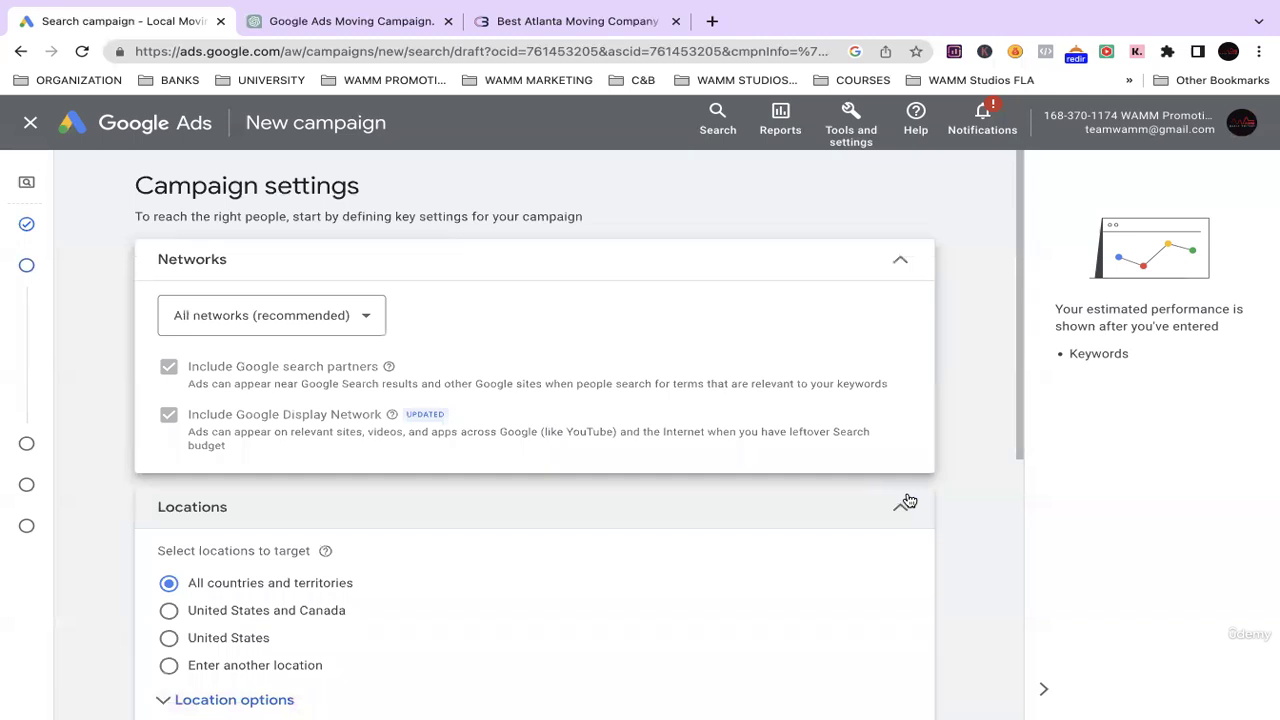
pyautogui.scroll(-3, 423, 428)
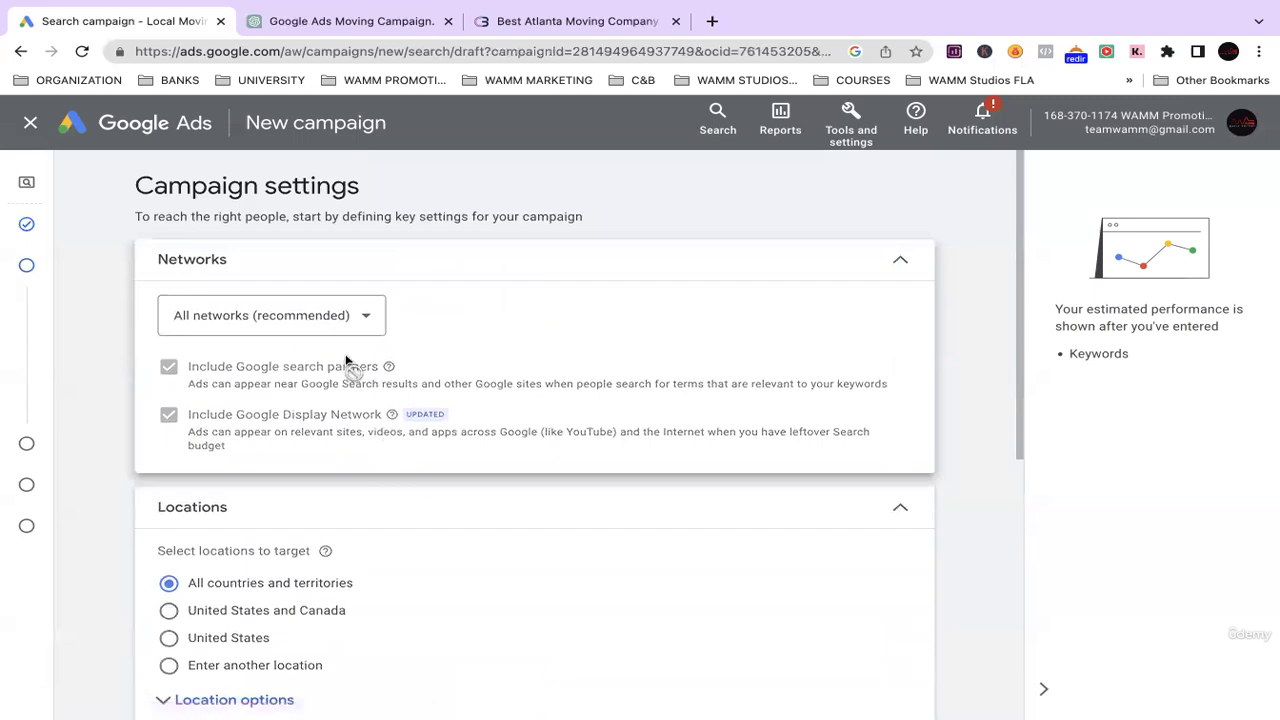
pyautogui.scroll(-5, 404, 470)
pyautogui.scroll(4, 390, 440)
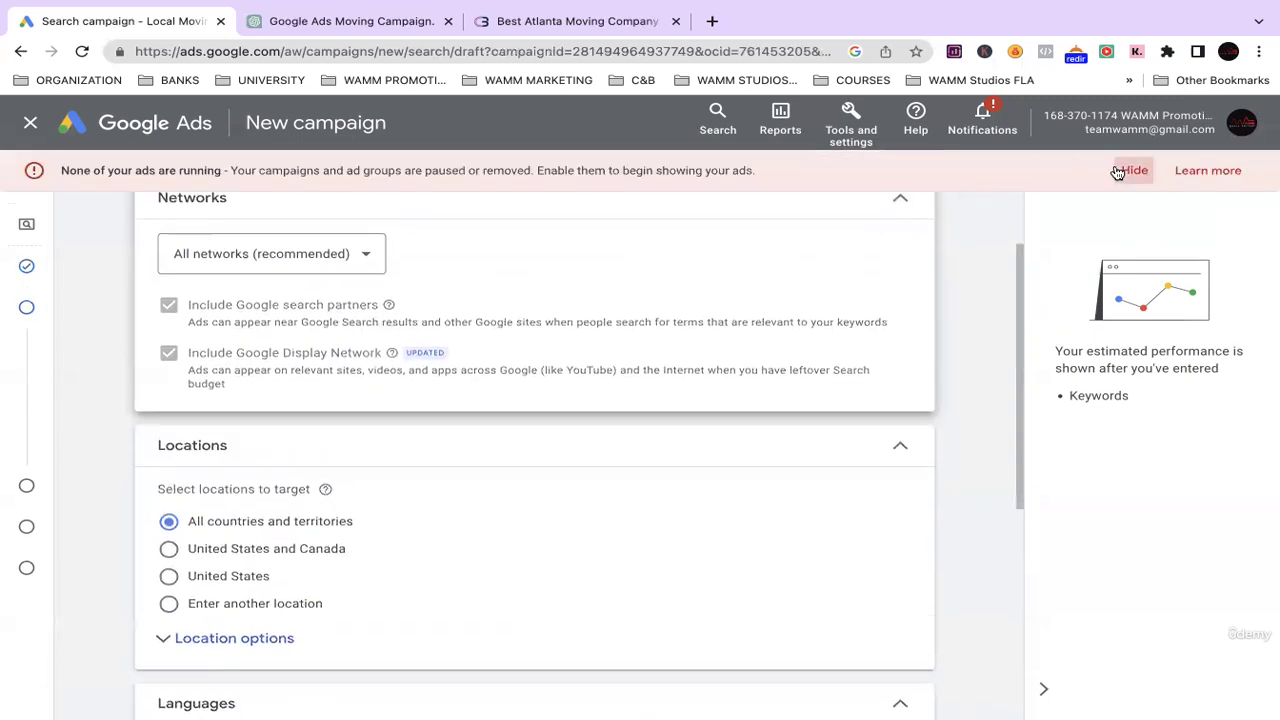
pyautogui.click(1126, 170)
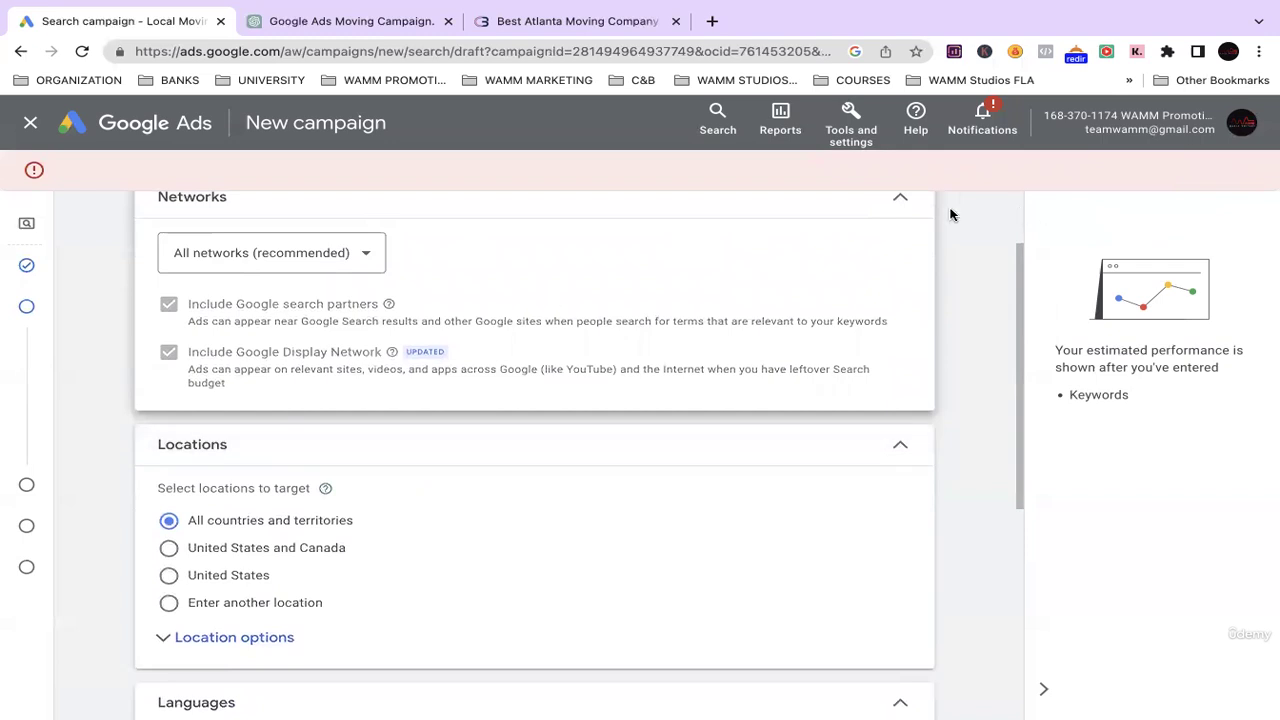
pyautogui.scroll(2, 908, 257)
pyautogui.scroll(-1, 650, 380)
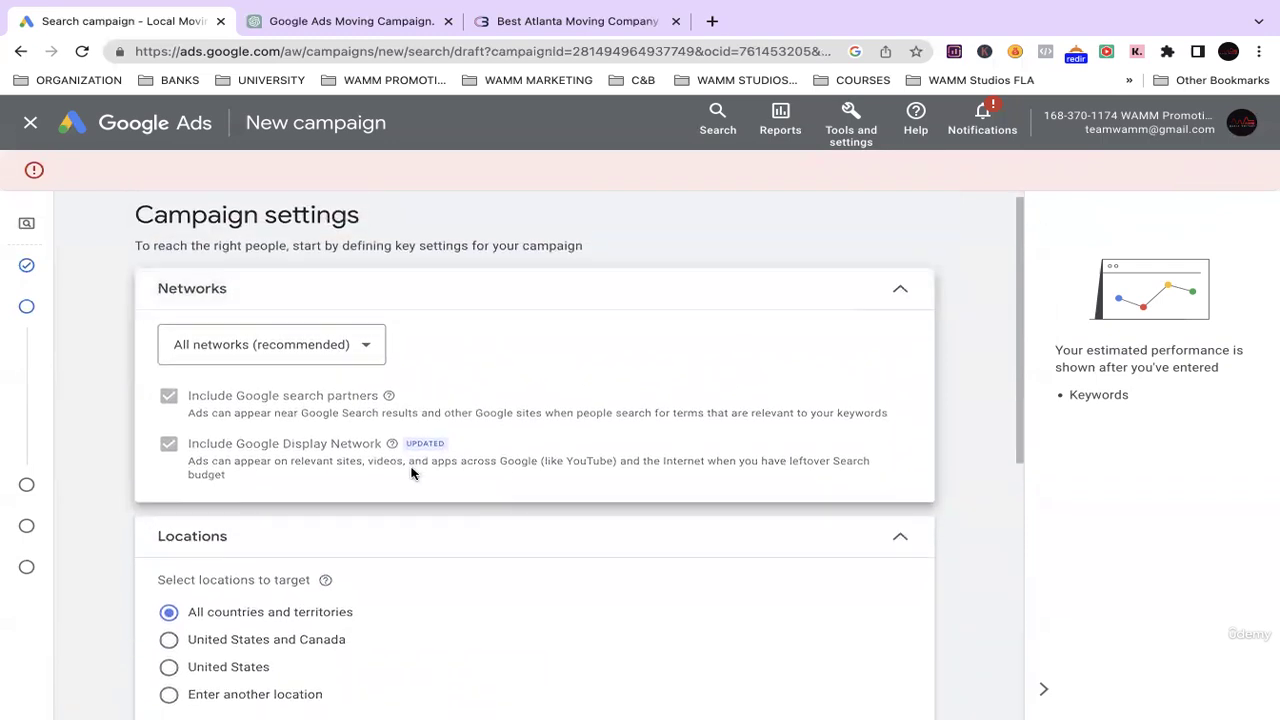
pyautogui.scroll(-2, 220, 588)
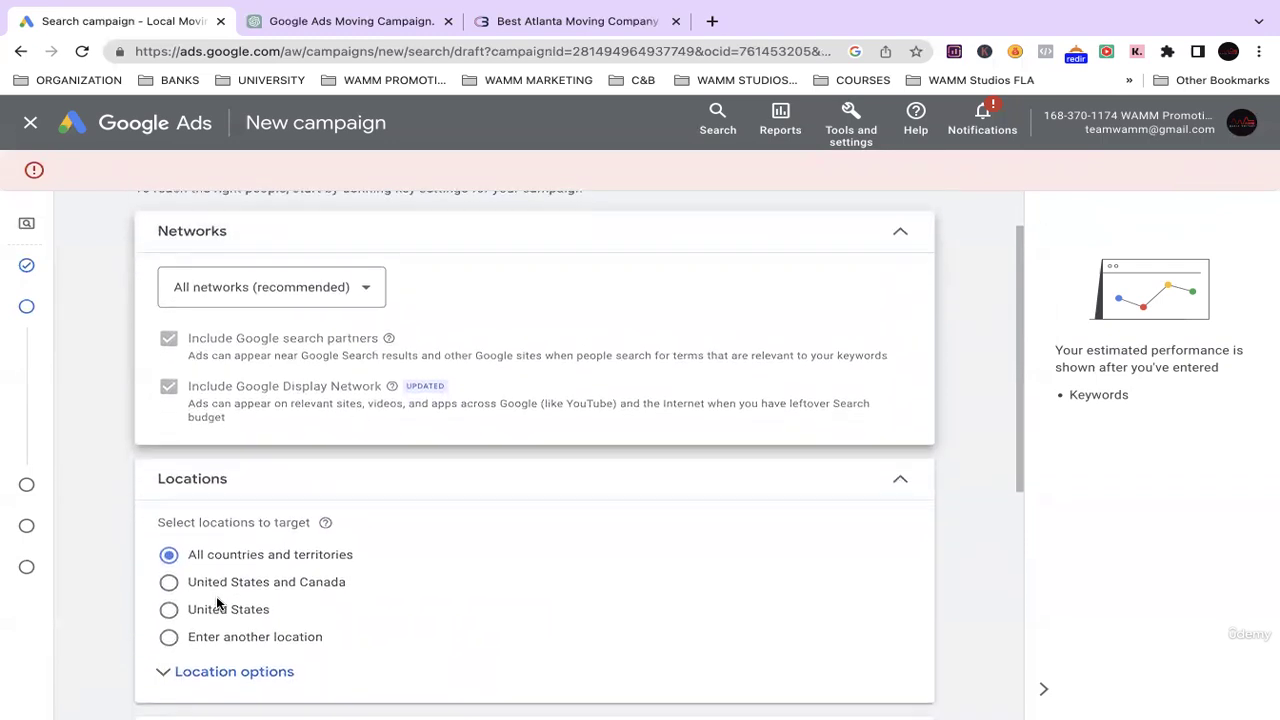
pyautogui.scroll(-1, 172, 631)
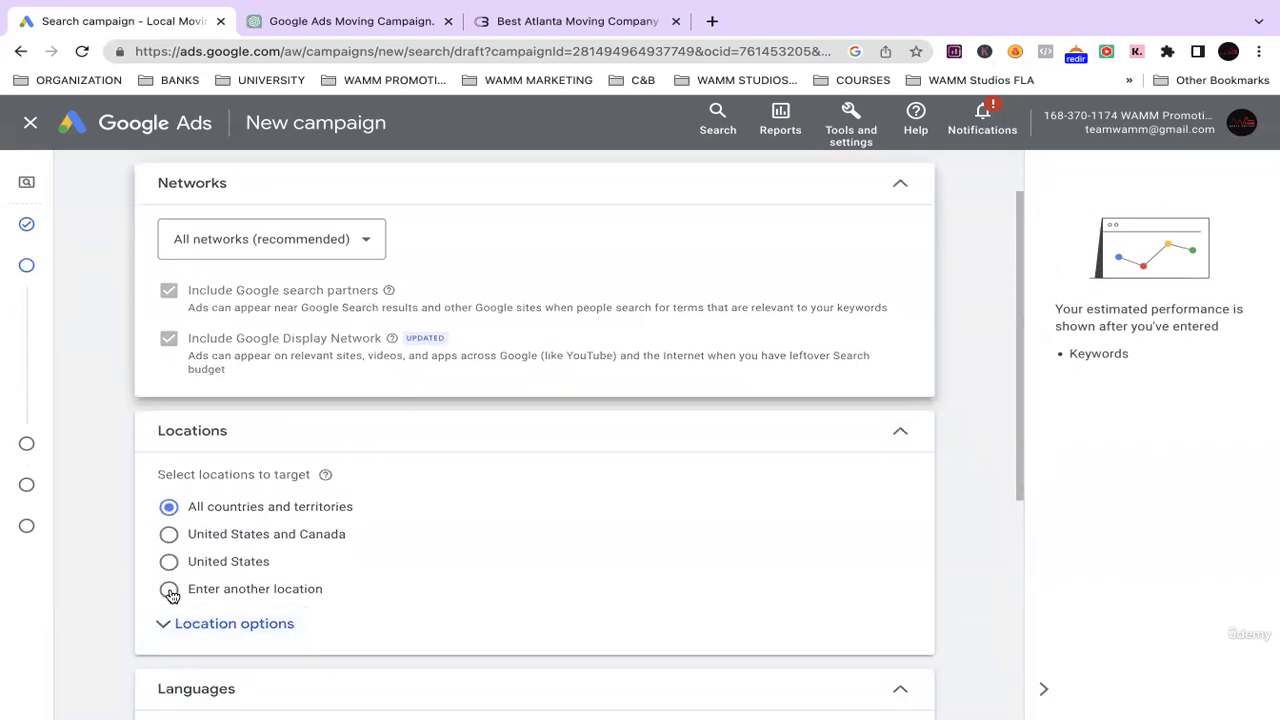
# Search 'destin' and target the city of Destin, Florida, United States.
pyautogui.click(169, 590)
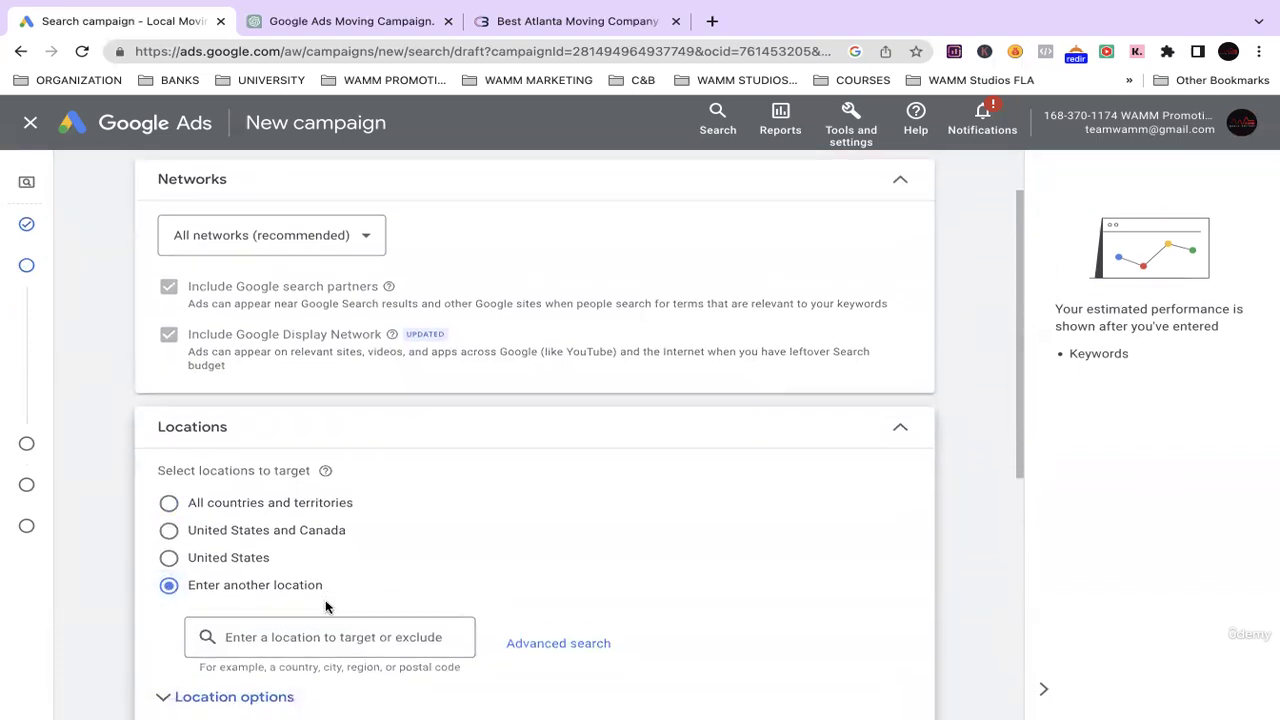
pyautogui.scroll(-1, 320, 606)
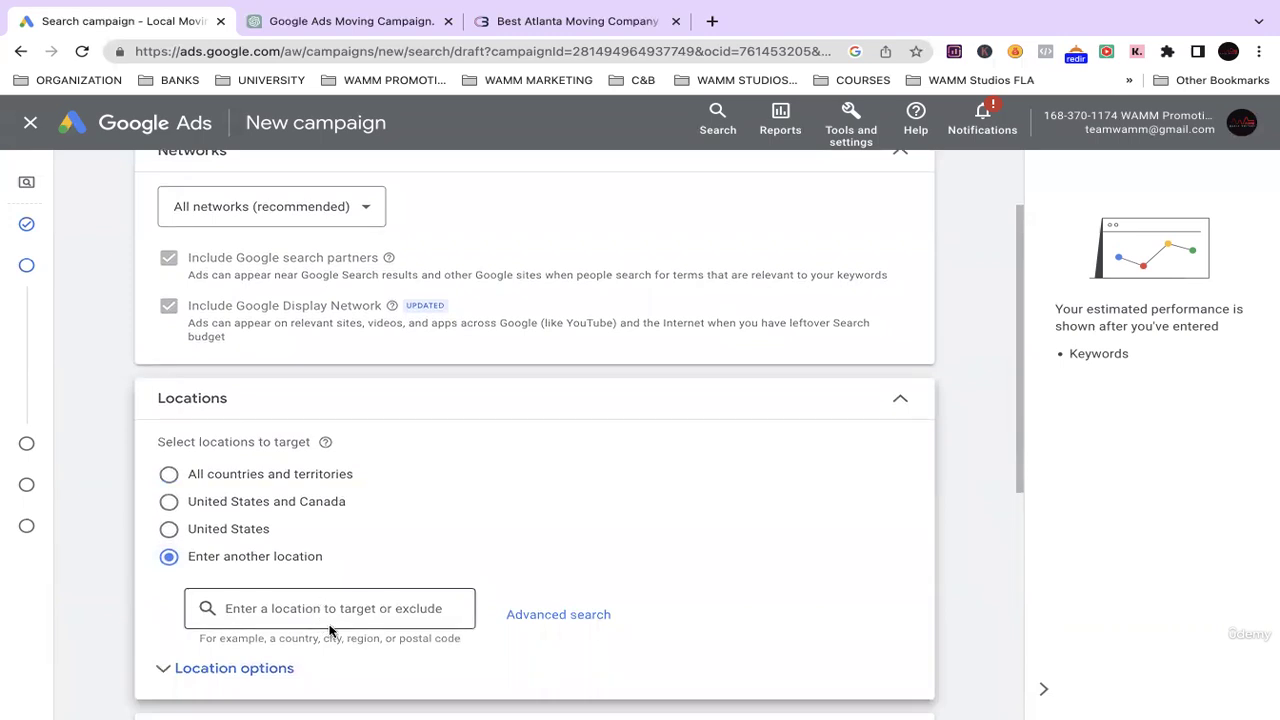
pyautogui.click(320, 612)
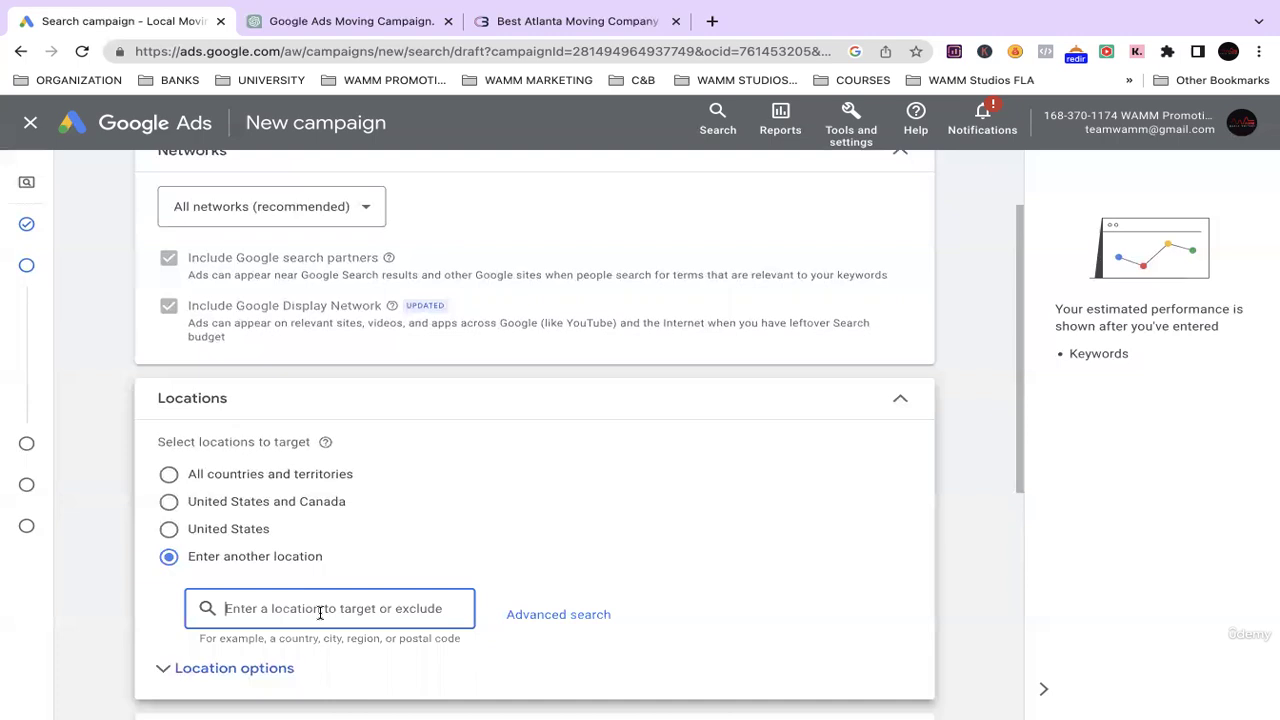
pyautogui.write('destin')
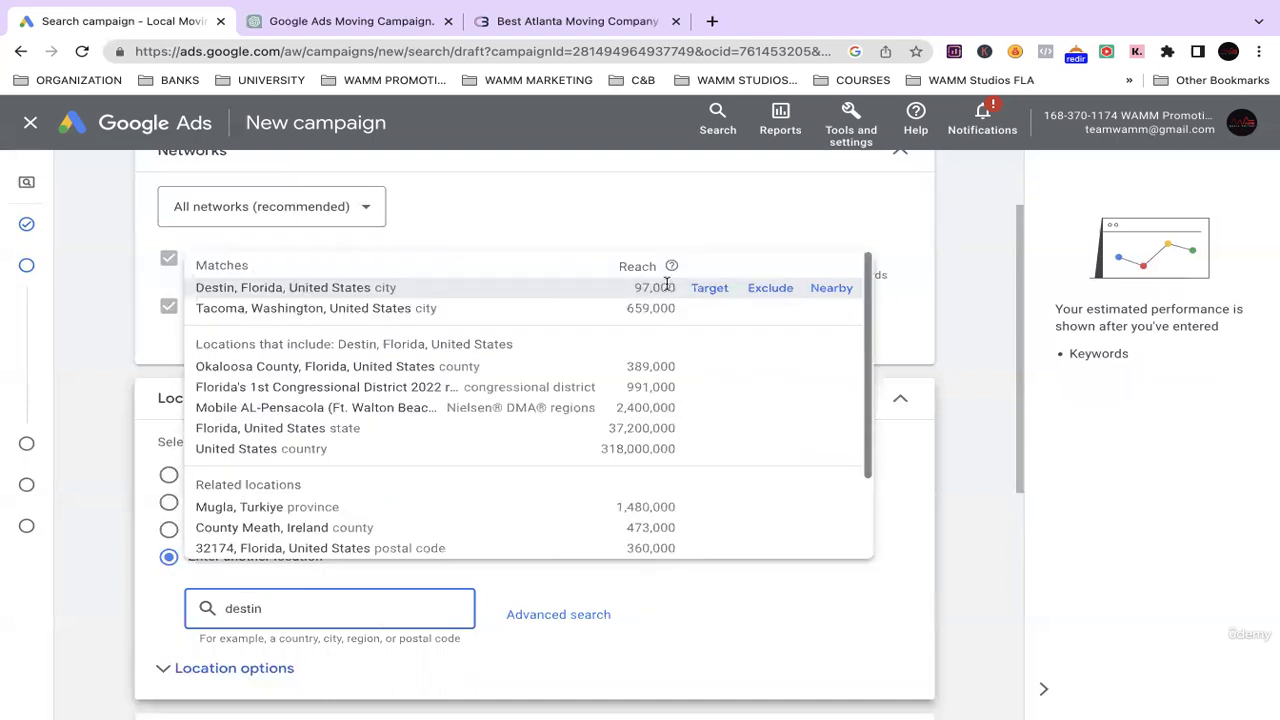
pyautogui.click(709, 288)
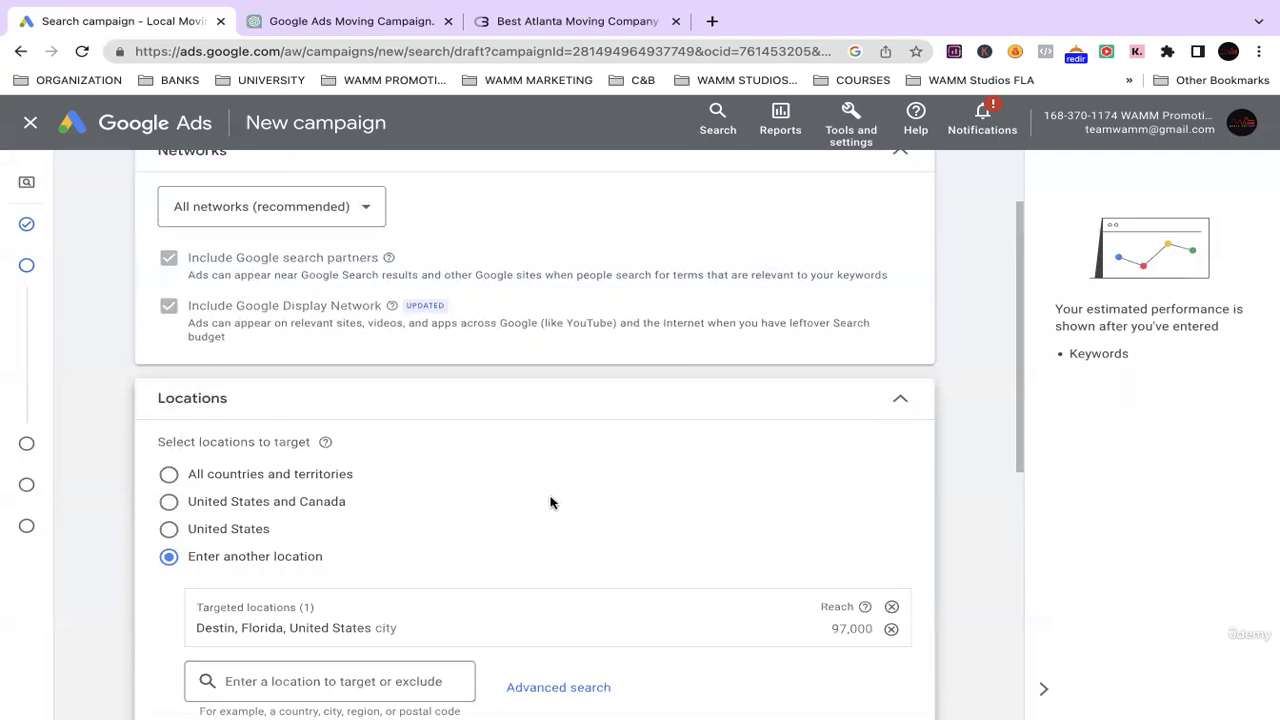
pyautogui.scroll(-1, 544, 507)
pyautogui.scroll(2, 483, 493)
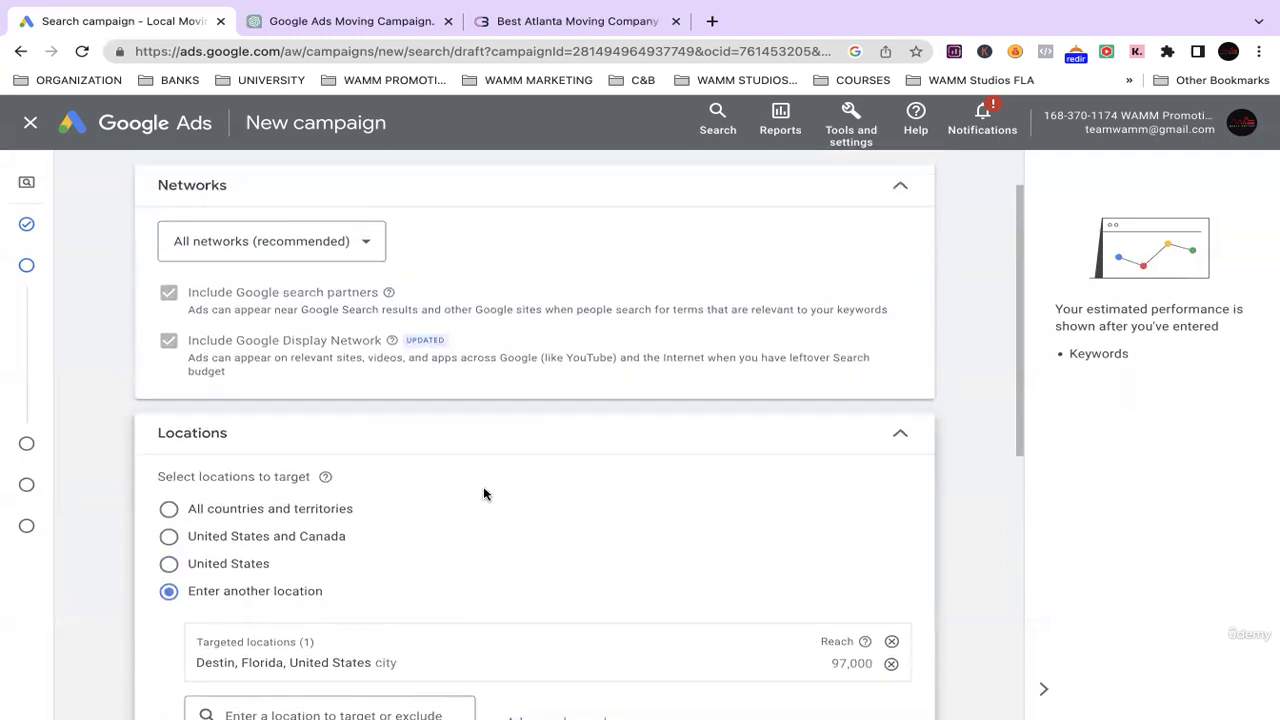
pyautogui.scroll(2, 483, 493)
pyautogui.click(366, 315)
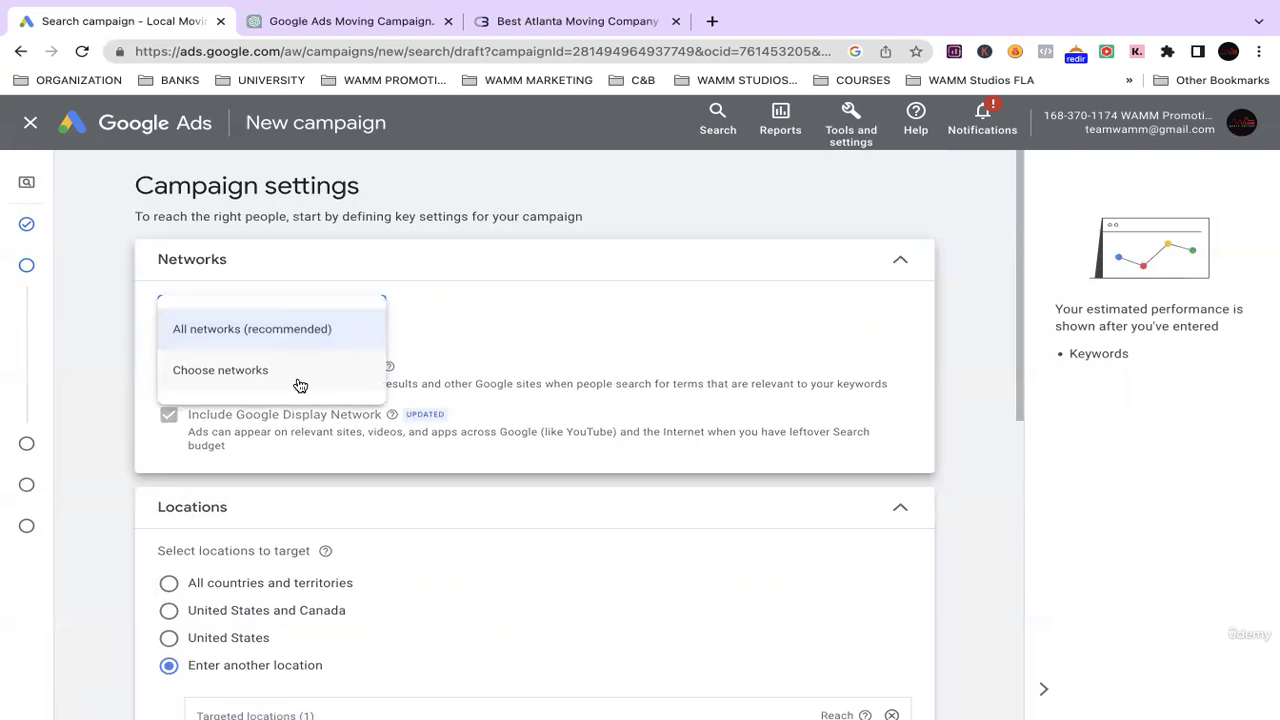
# Set the Networks option to Choose networks so search partners and Display Network become editable.
pyautogui.click(299, 372)
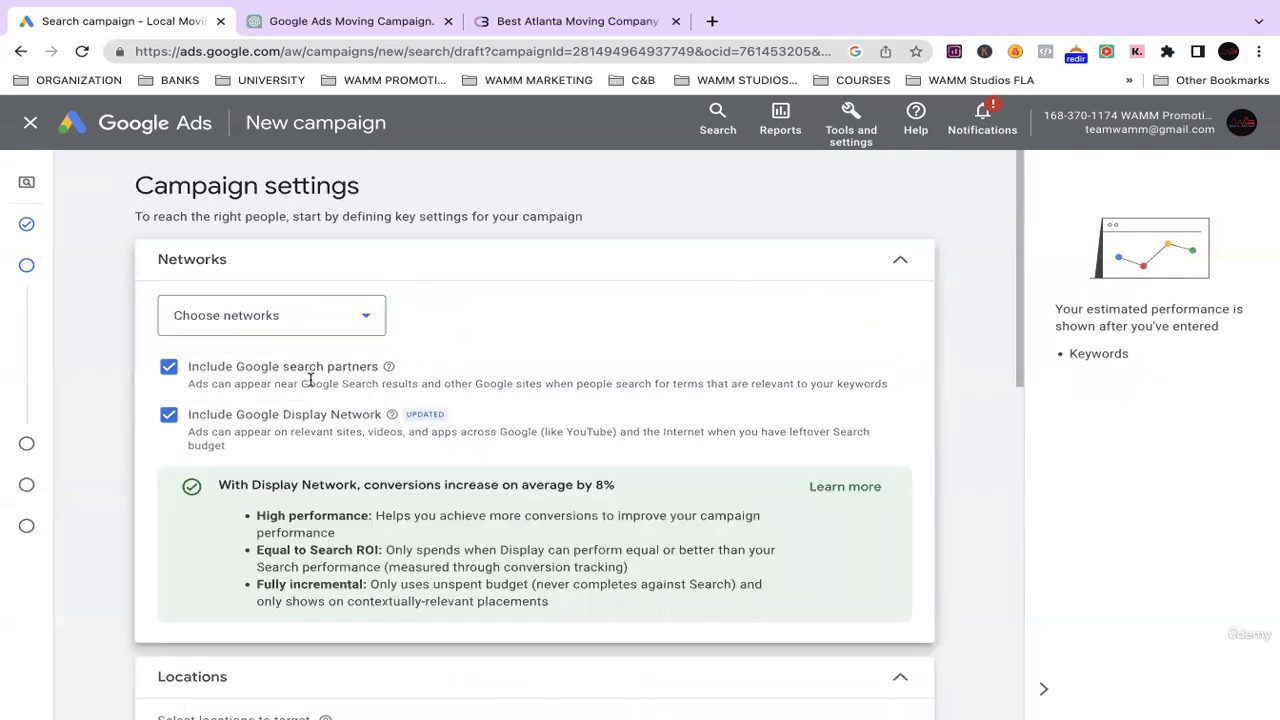
pyautogui.click(336, 314)
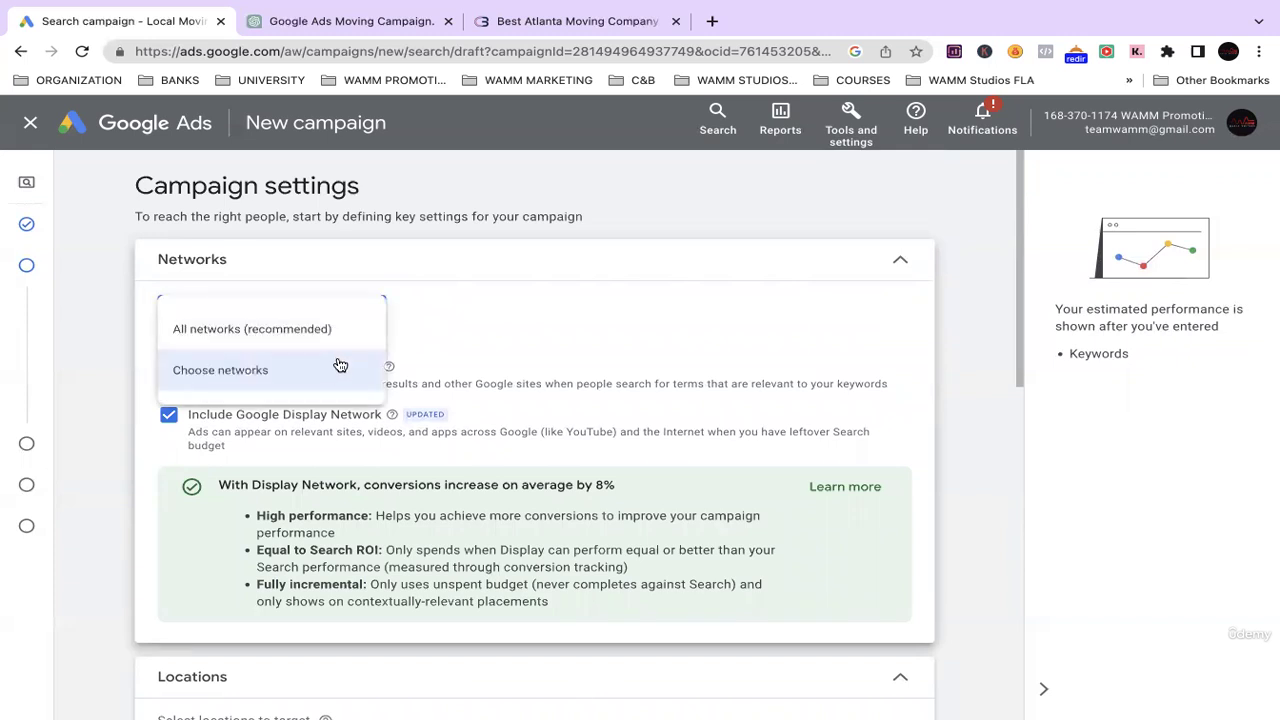
pyautogui.click(343, 332)
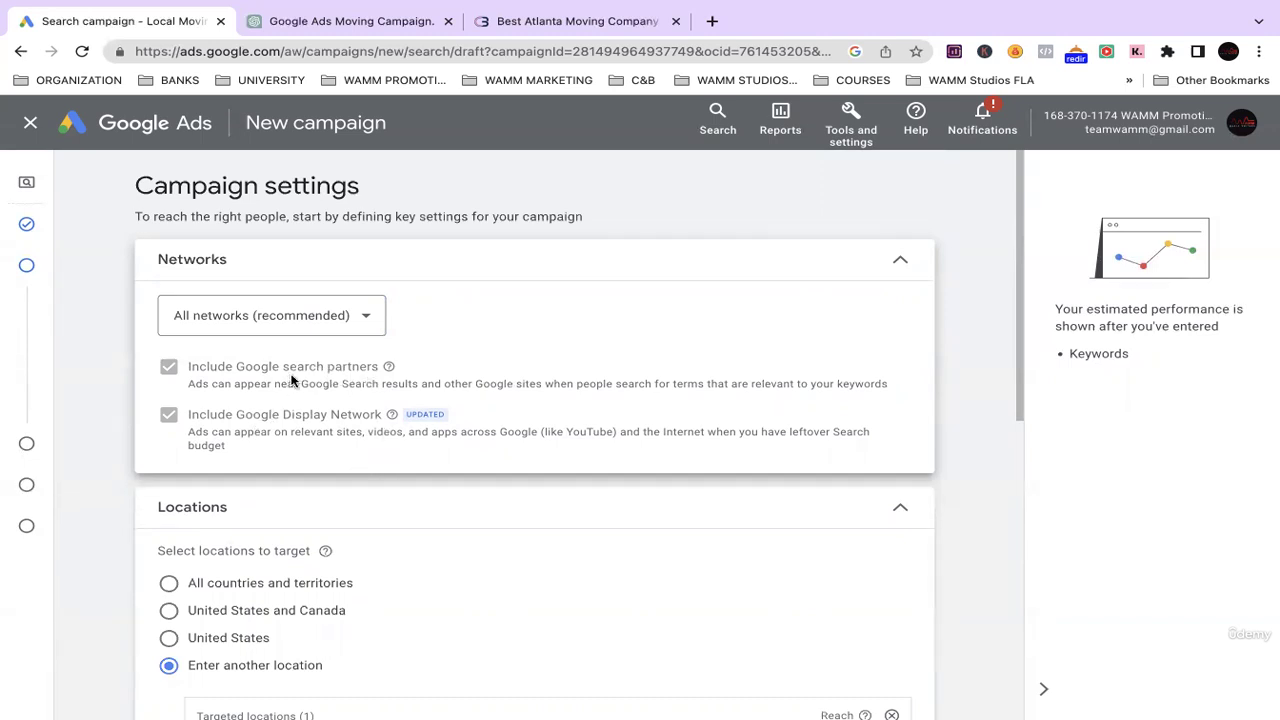
pyautogui.click(338, 324)
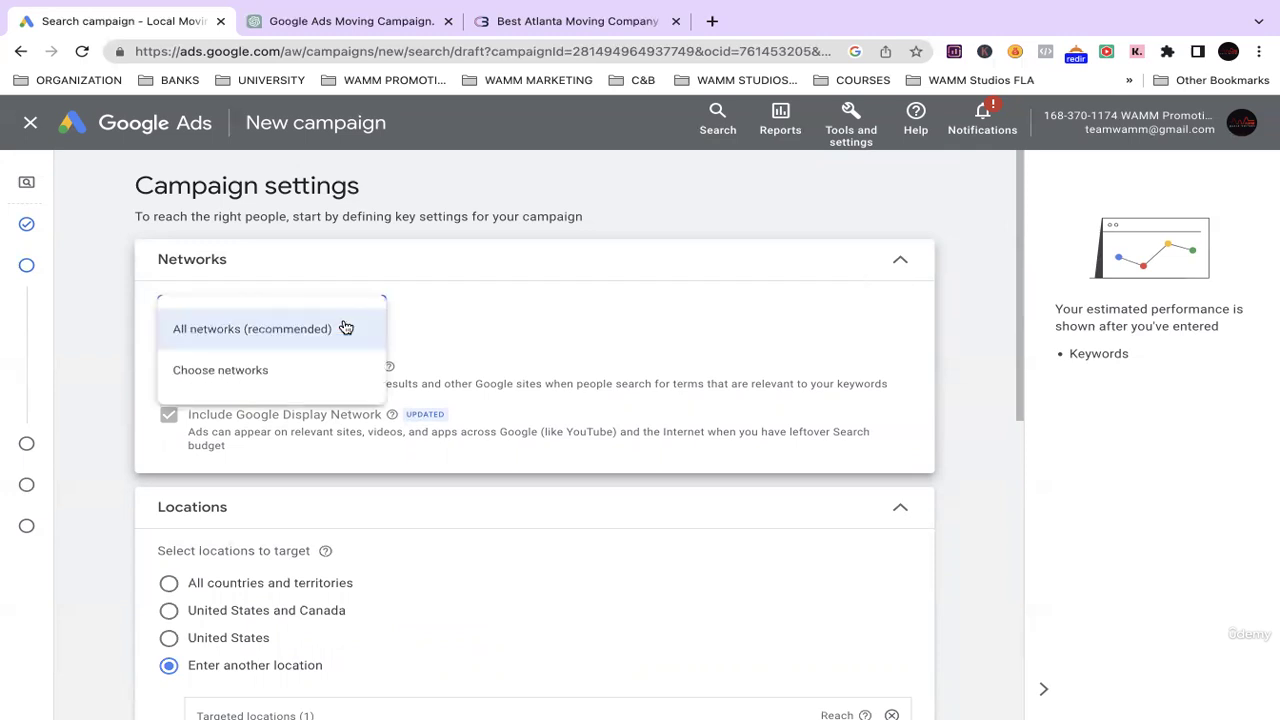
pyautogui.click(262, 372)
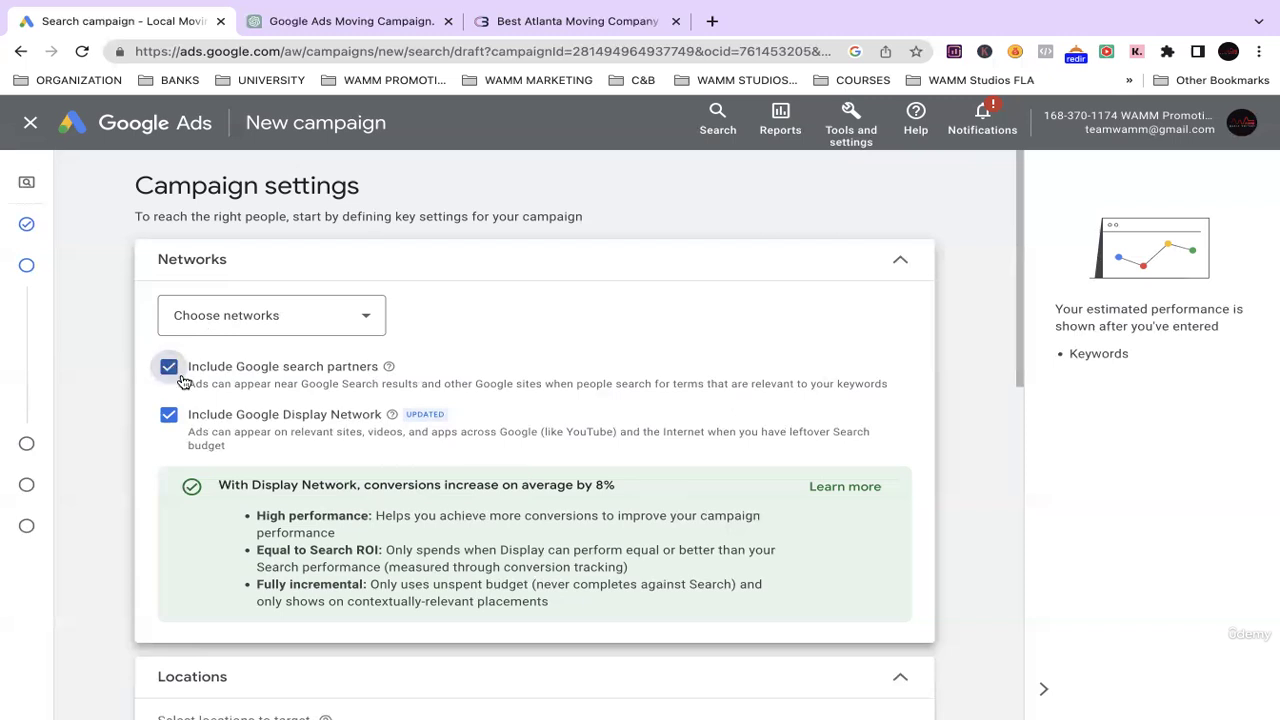
# Untick Include Google search partners and Include Google Display Network, then move down to Audience segments.
pyautogui.click(172, 369)
pyautogui.click(177, 490)
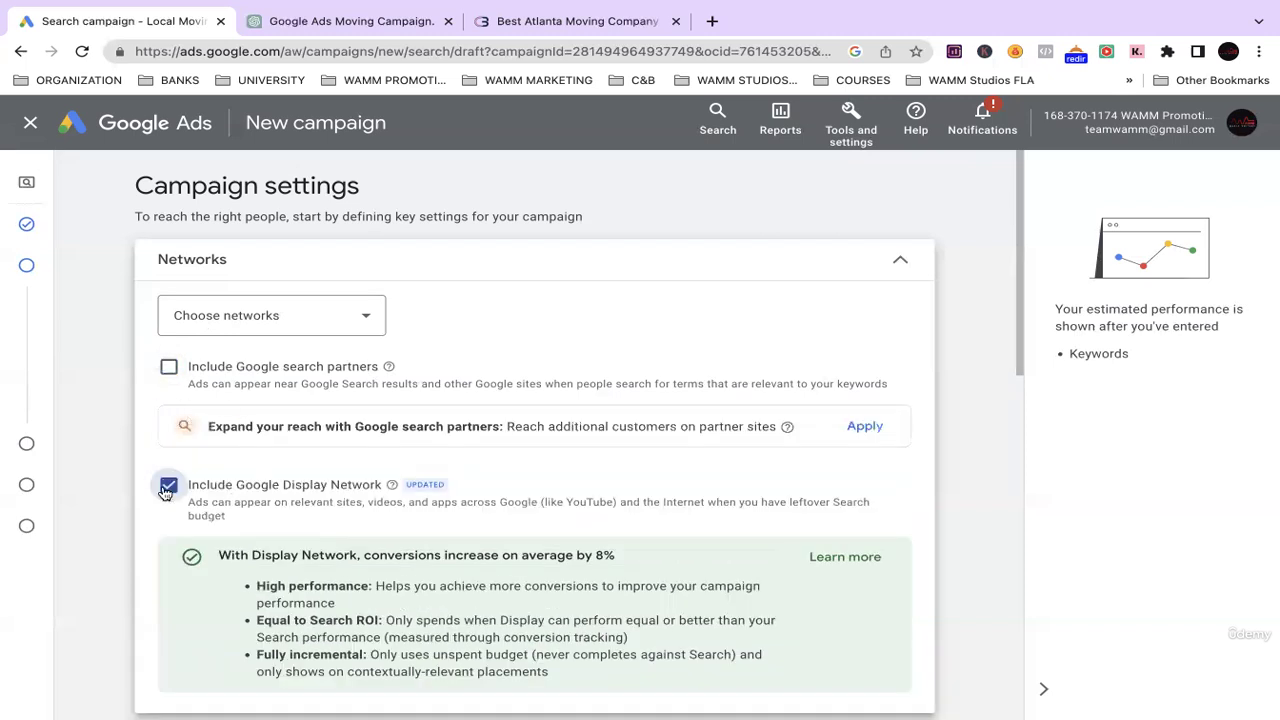
pyautogui.scroll(-1, 376, 470)
pyautogui.scroll(-5, 376, 470)
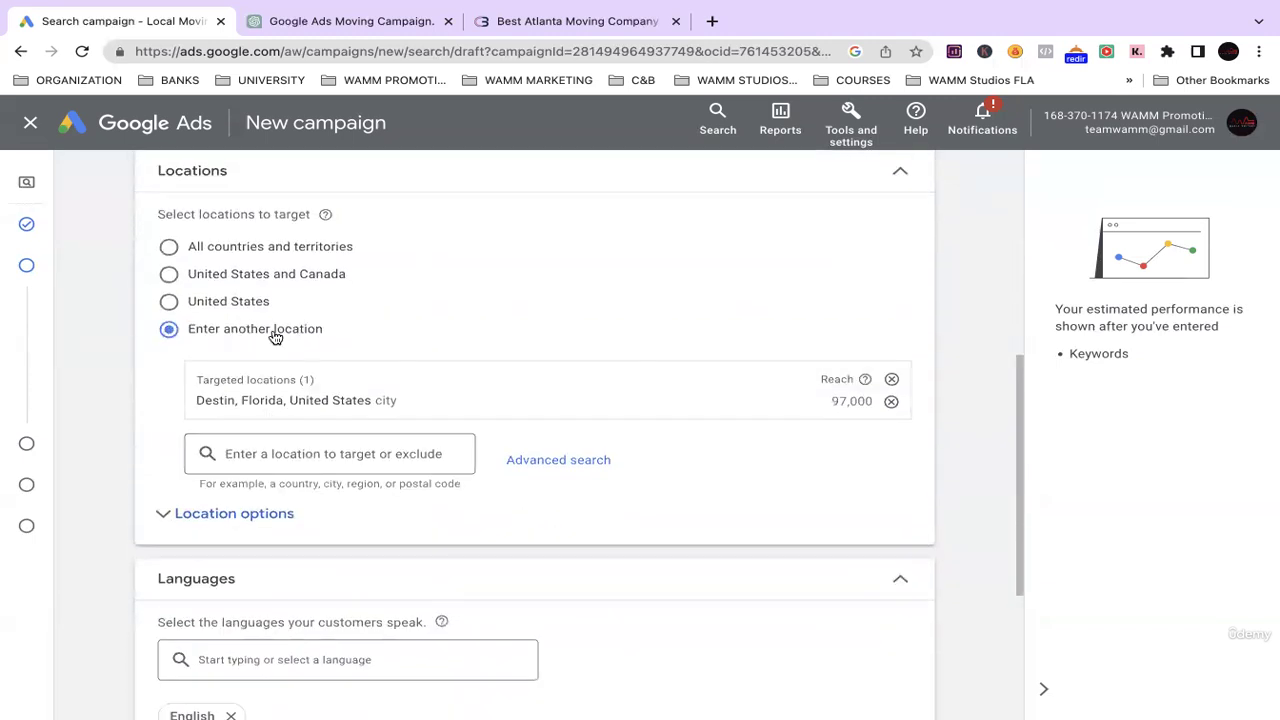
pyautogui.scroll(-3, 298, 455)
pyautogui.scroll(-1, 298, 462)
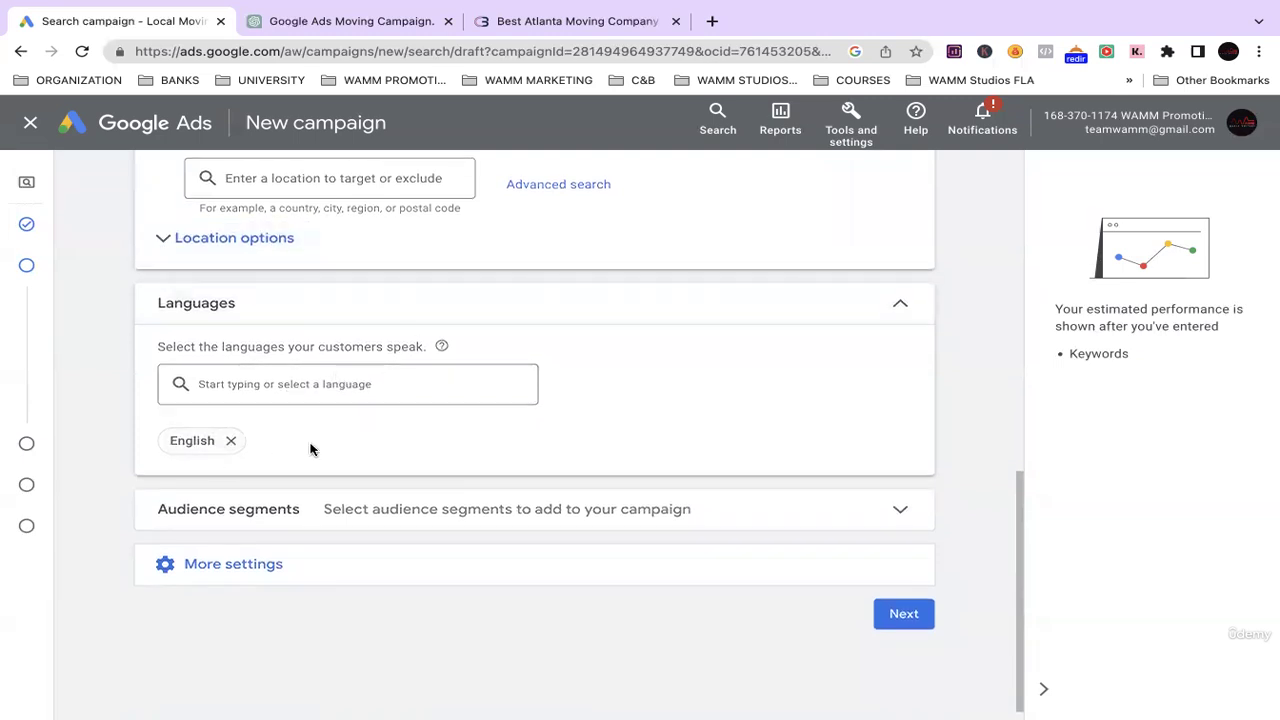
pyautogui.scroll(-1, 340, 470)
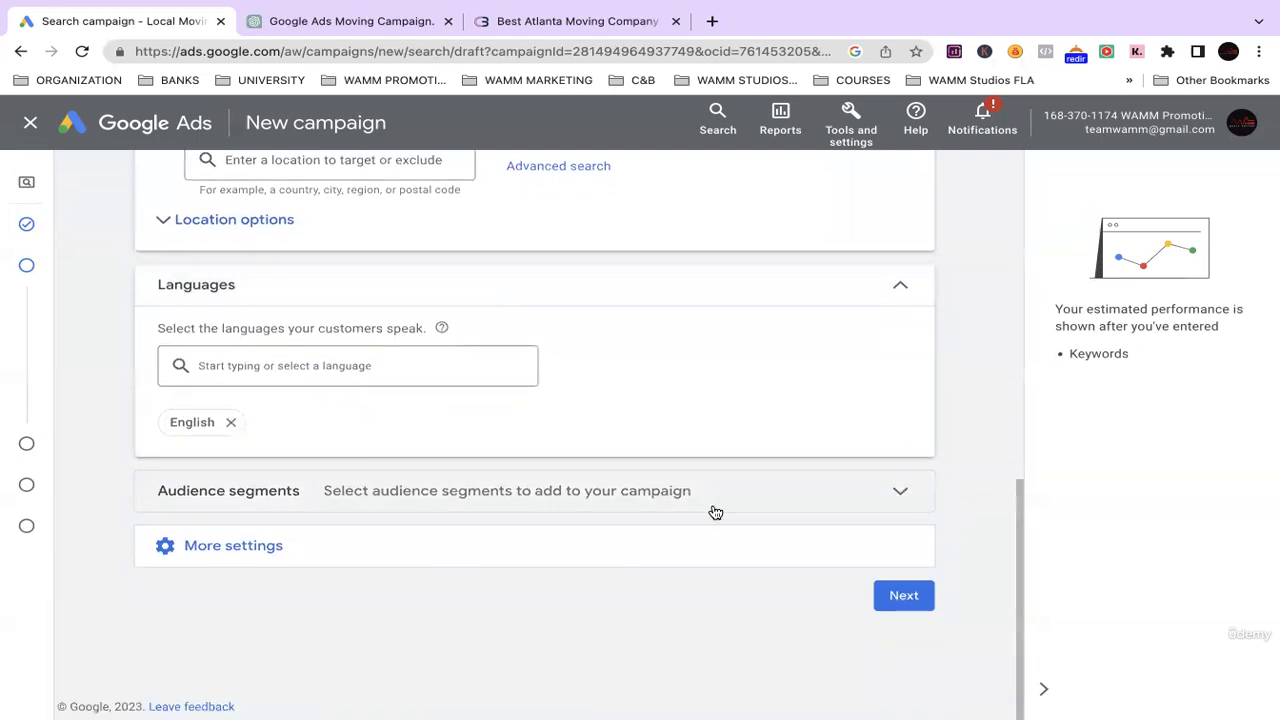
# Expand Audience segments to list the 16 suggestions, such as Moving & Relocation and Real Estate.
pyautogui.click(898, 495)
pyautogui.scroll(-2, 443, 511)
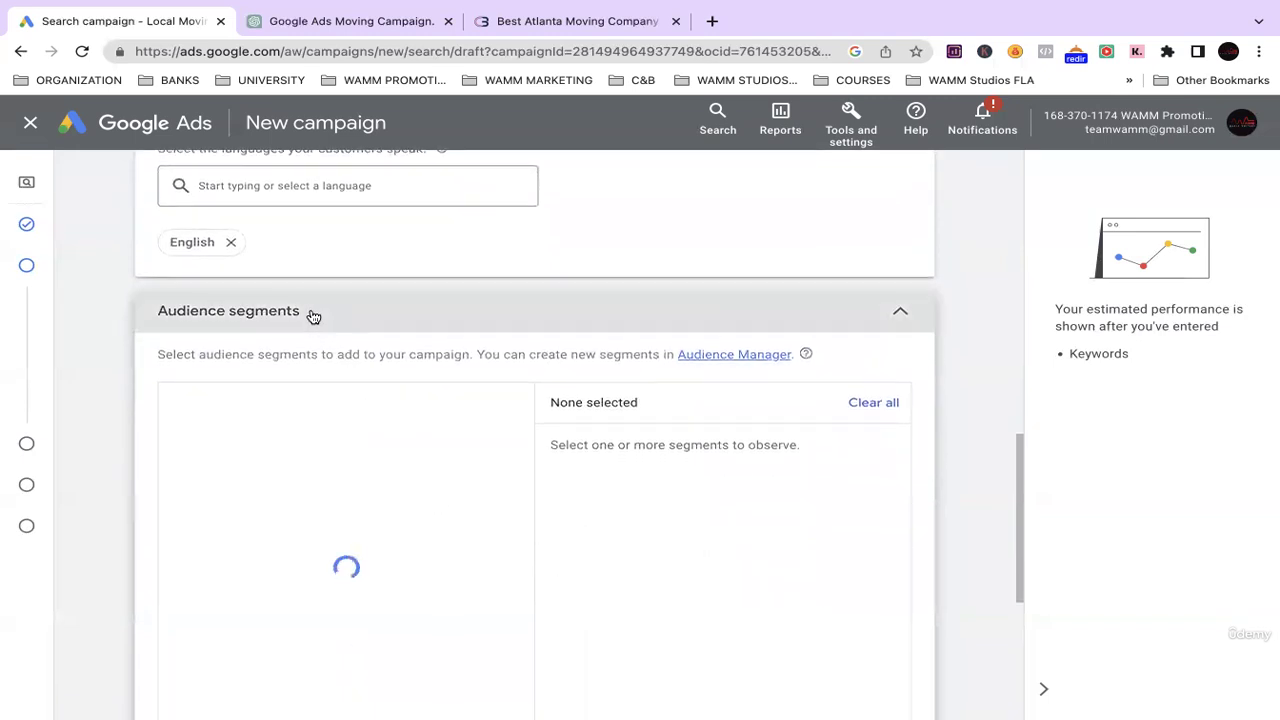
pyautogui.moveTo(313, 316); pyautogui.dragTo(157, 314)
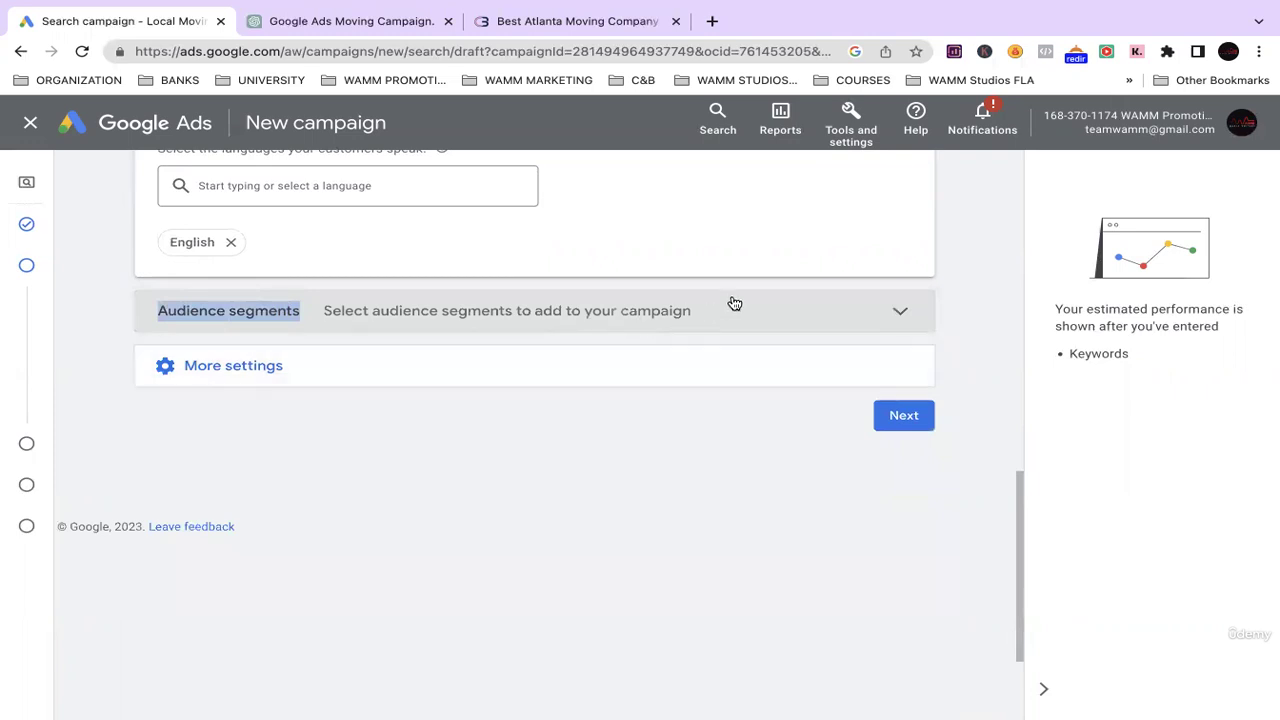
pyautogui.click(902, 313)
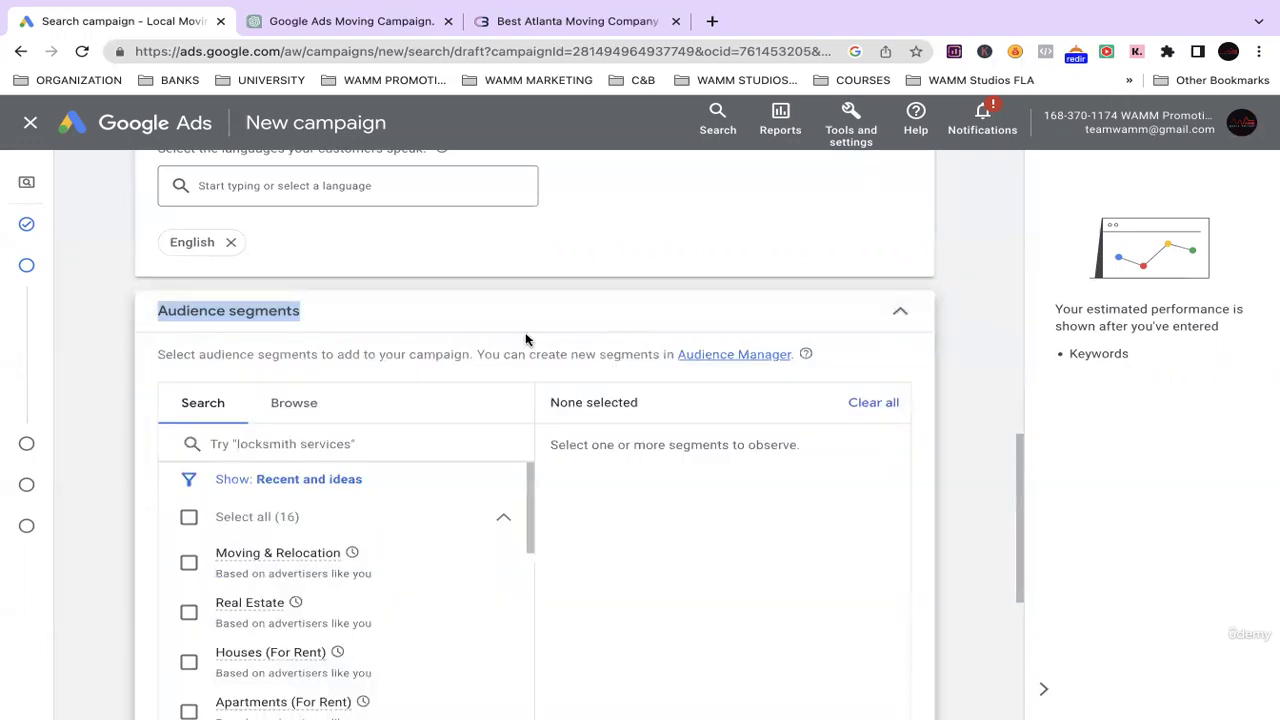
pyautogui.scroll(-1, 420, 335)
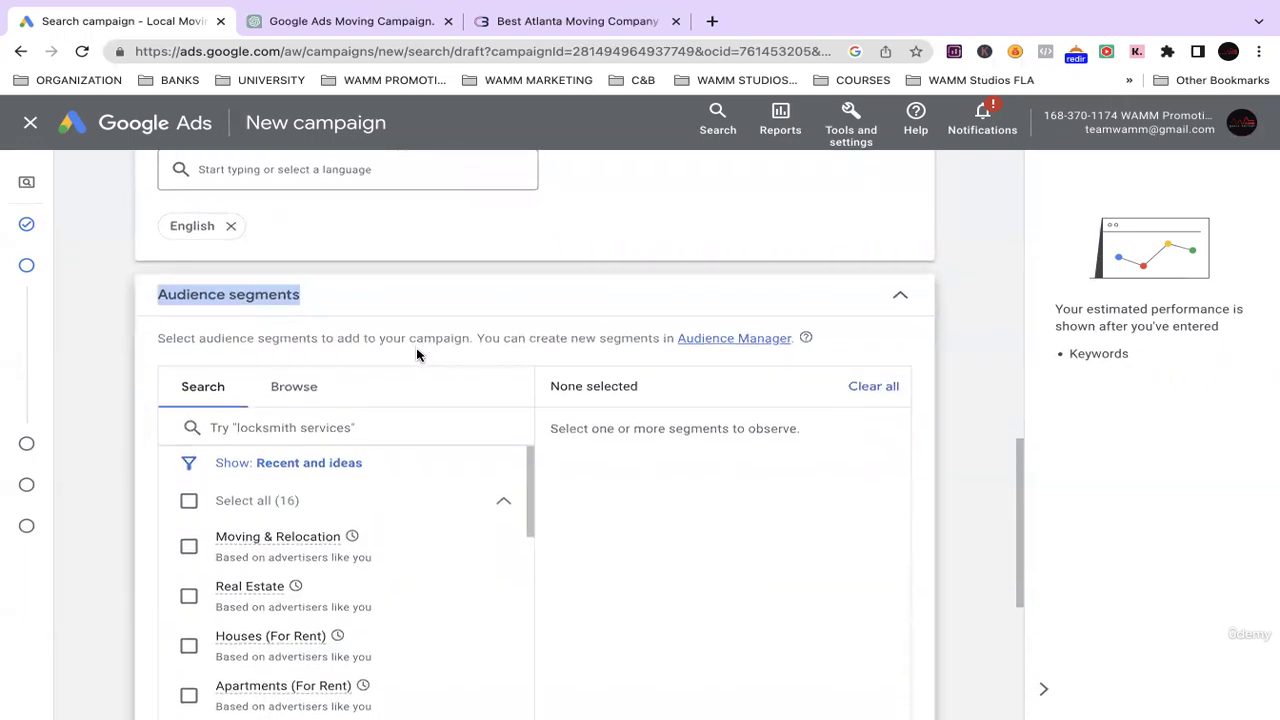
pyautogui.scroll(1, 417, 355)
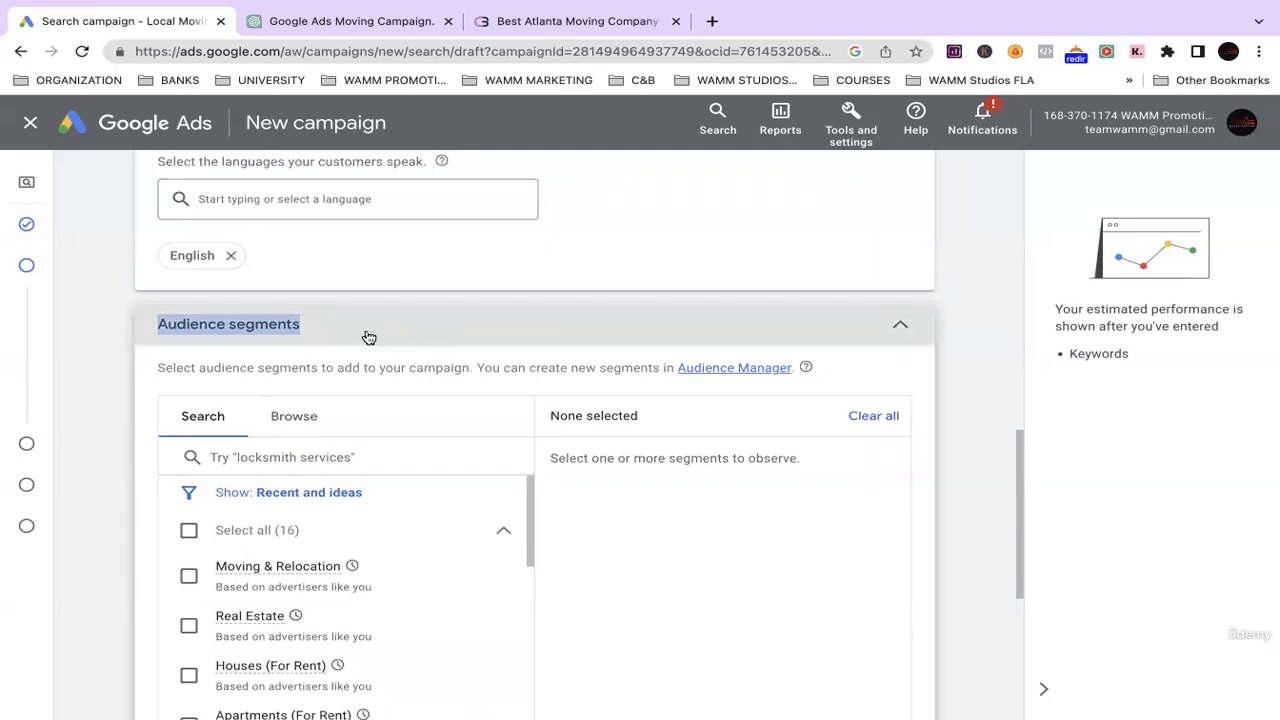
# Ask ChatGPT which audience segments are best for a moving company's Google Ads campaign, then read the reply.
pyautogui.click(366, 21)
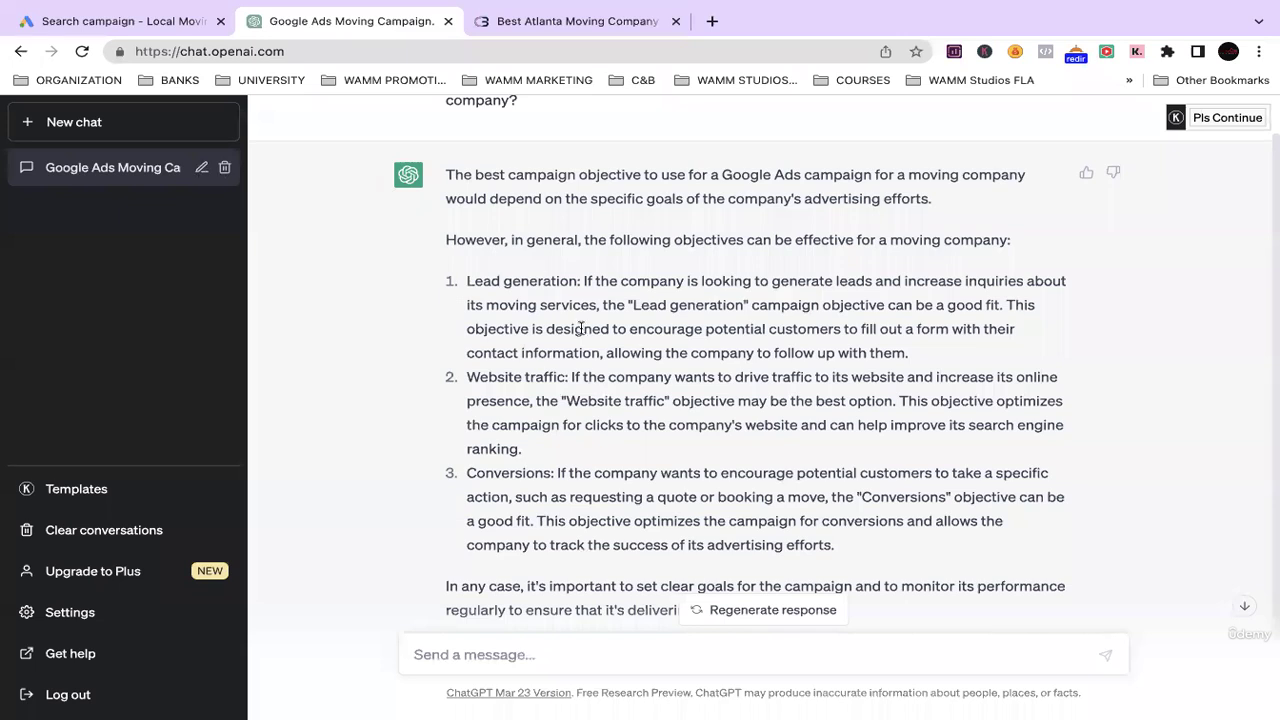
pyautogui.scroll(-2, 660, 480)
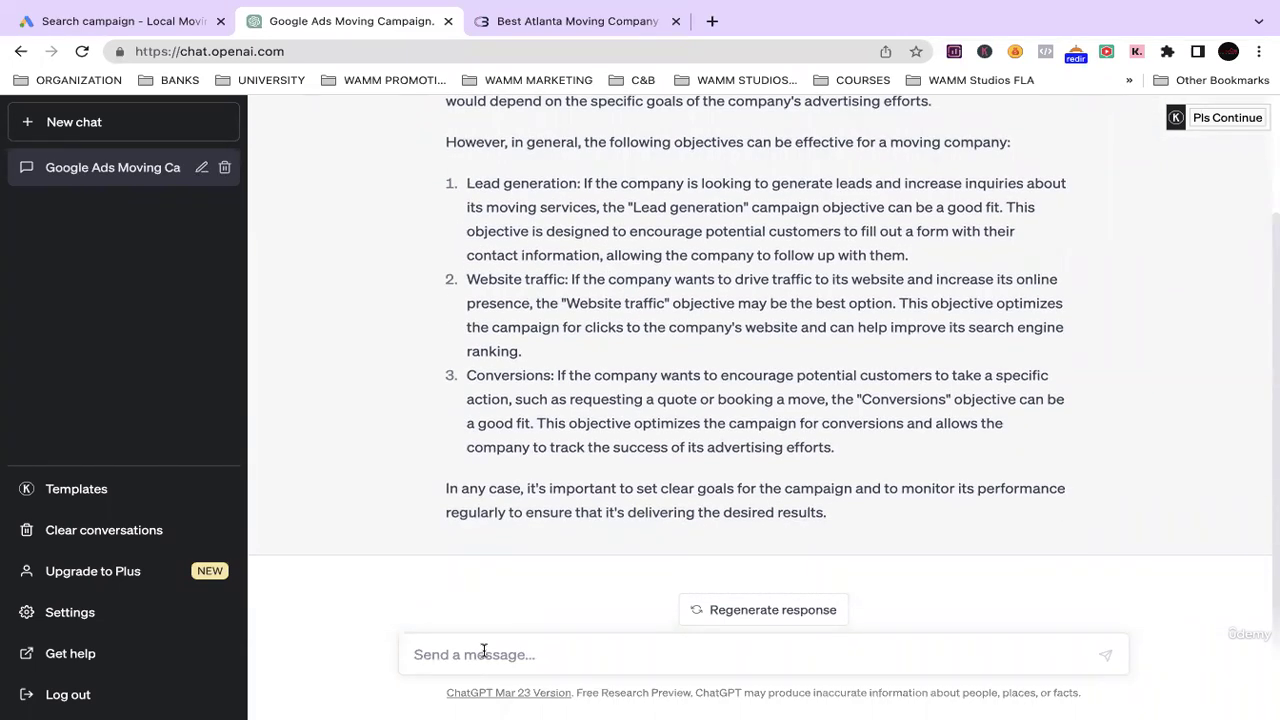
pyautogui.write('what Audience segments')
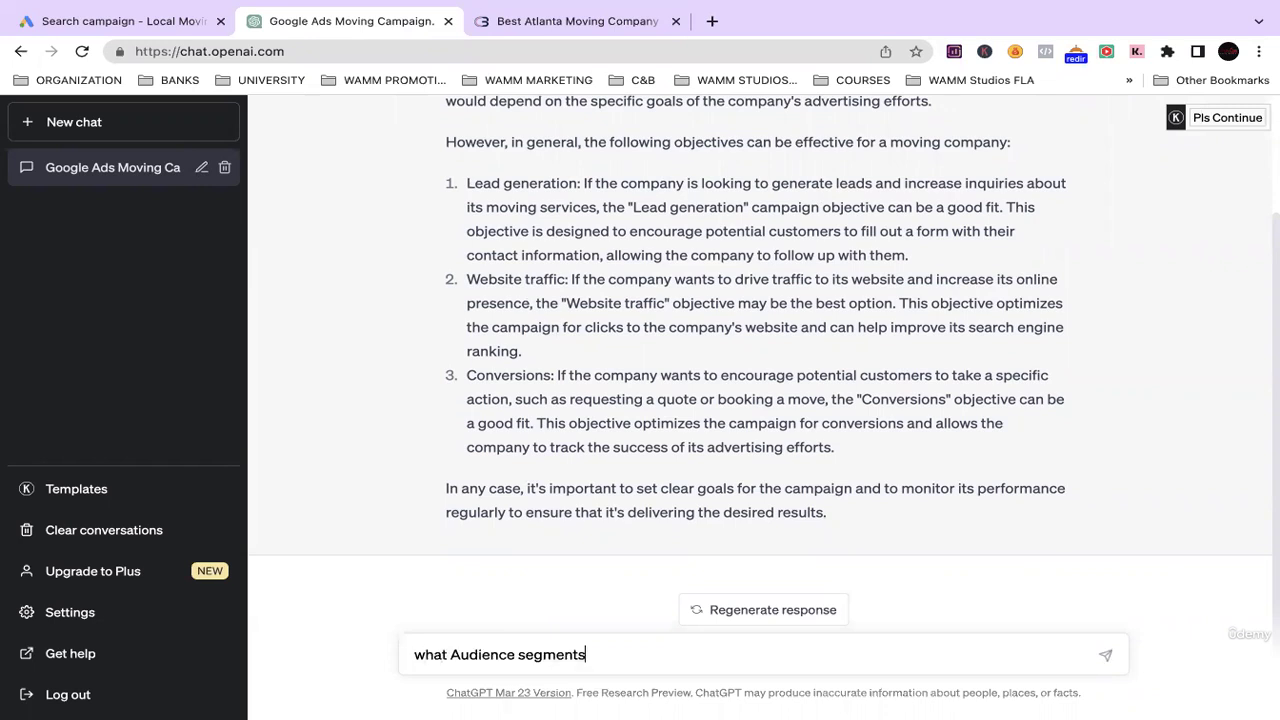
pyautogui.write(' are best for a google ads')
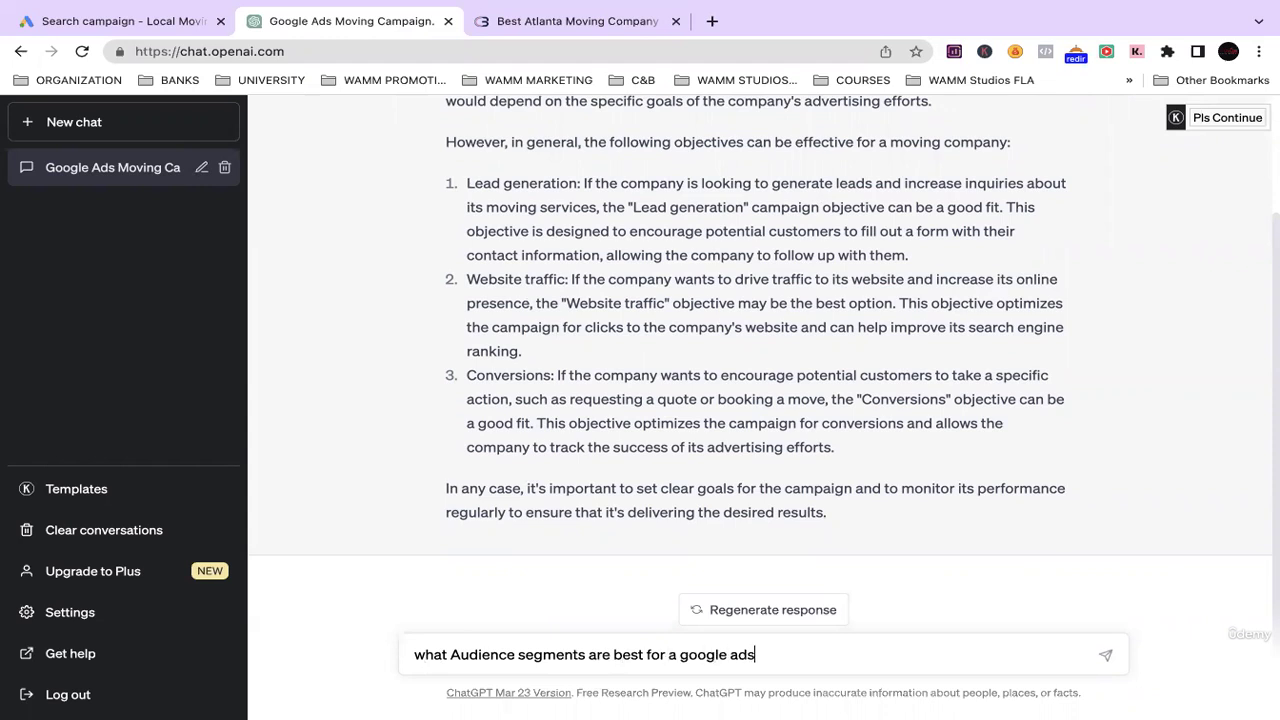
pyautogui.write(' campaign for a moving compan')
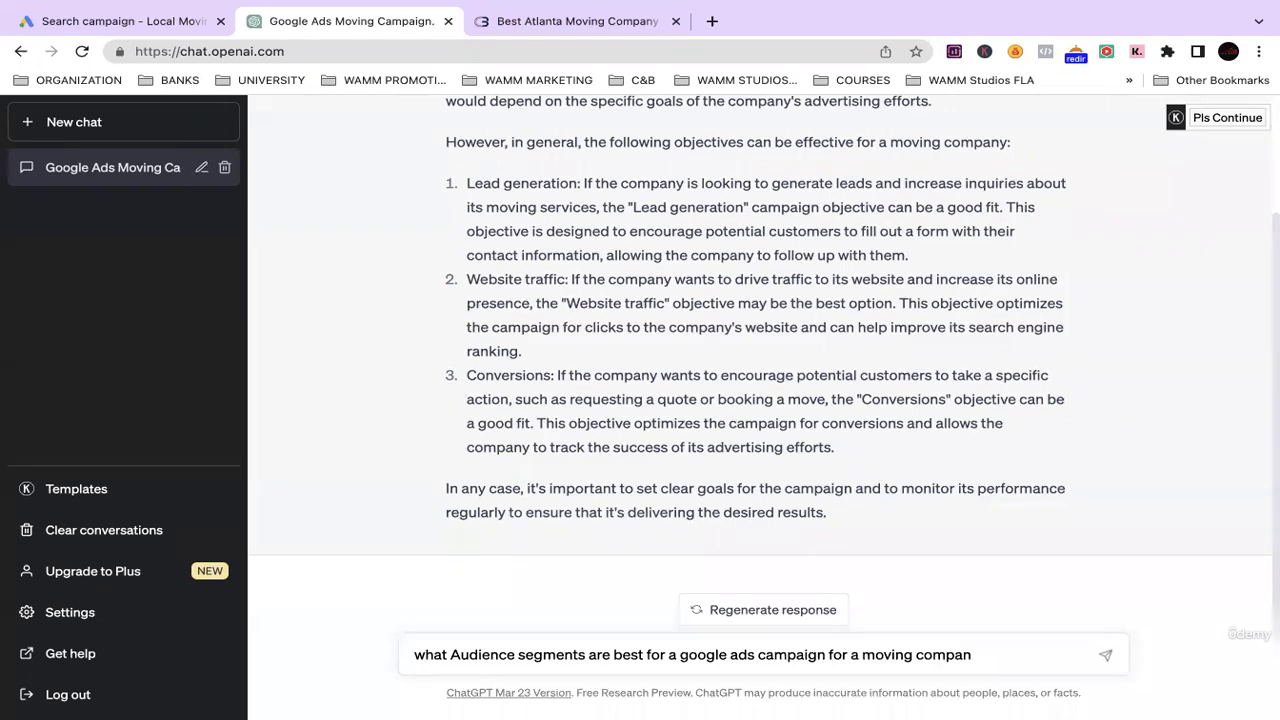
pyautogui.write('t?')
pyautogui.click(1104, 657)
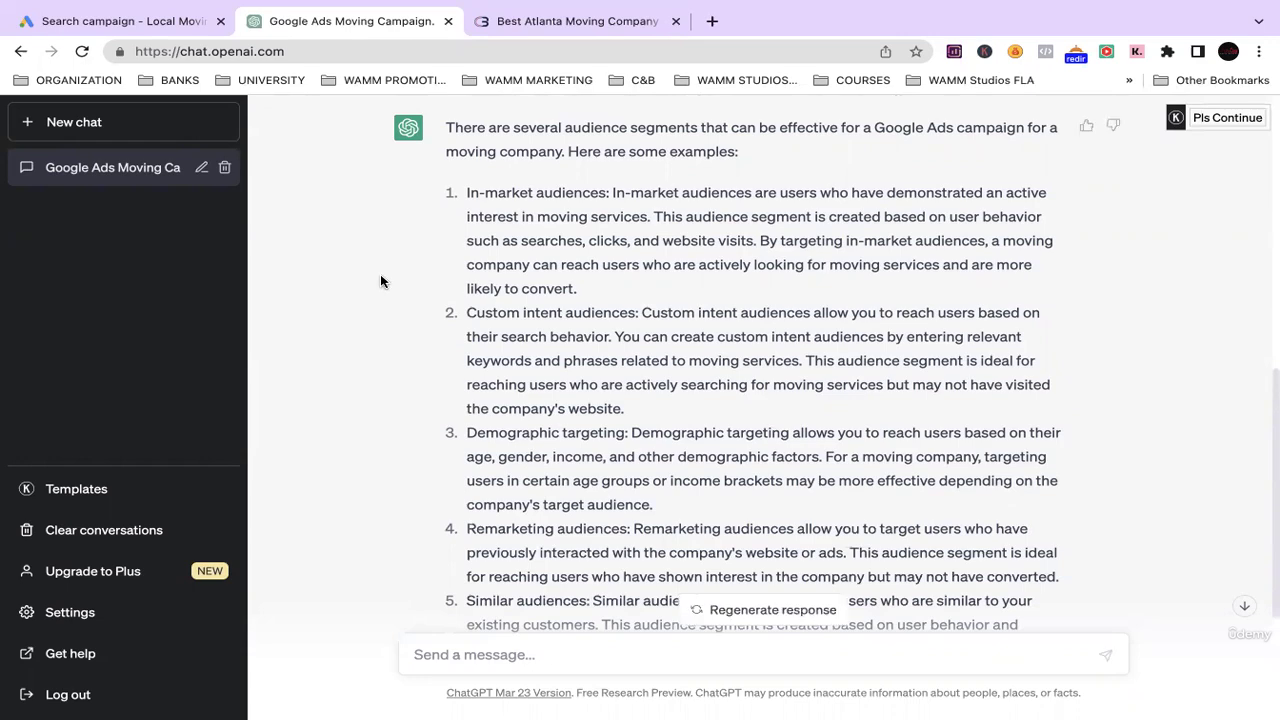
pyautogui.scroll(-1, 335, 384)
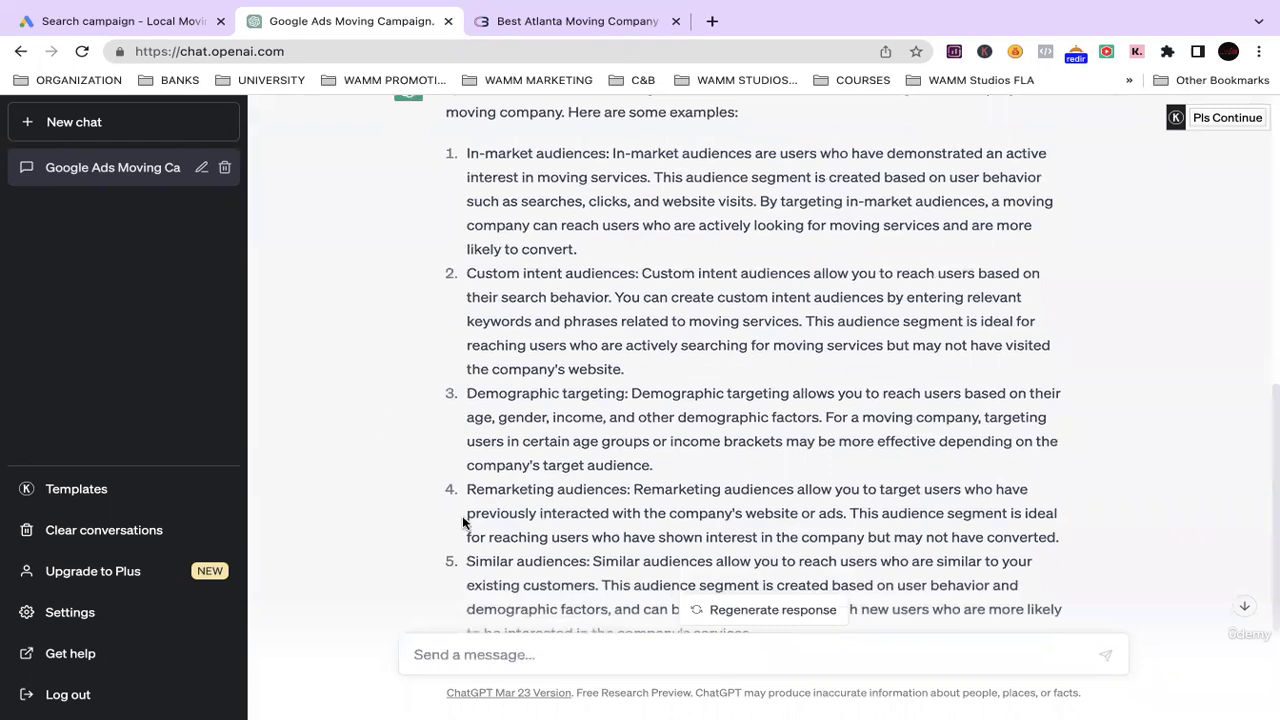
pyautogui.scroll(-2, 400, 475)
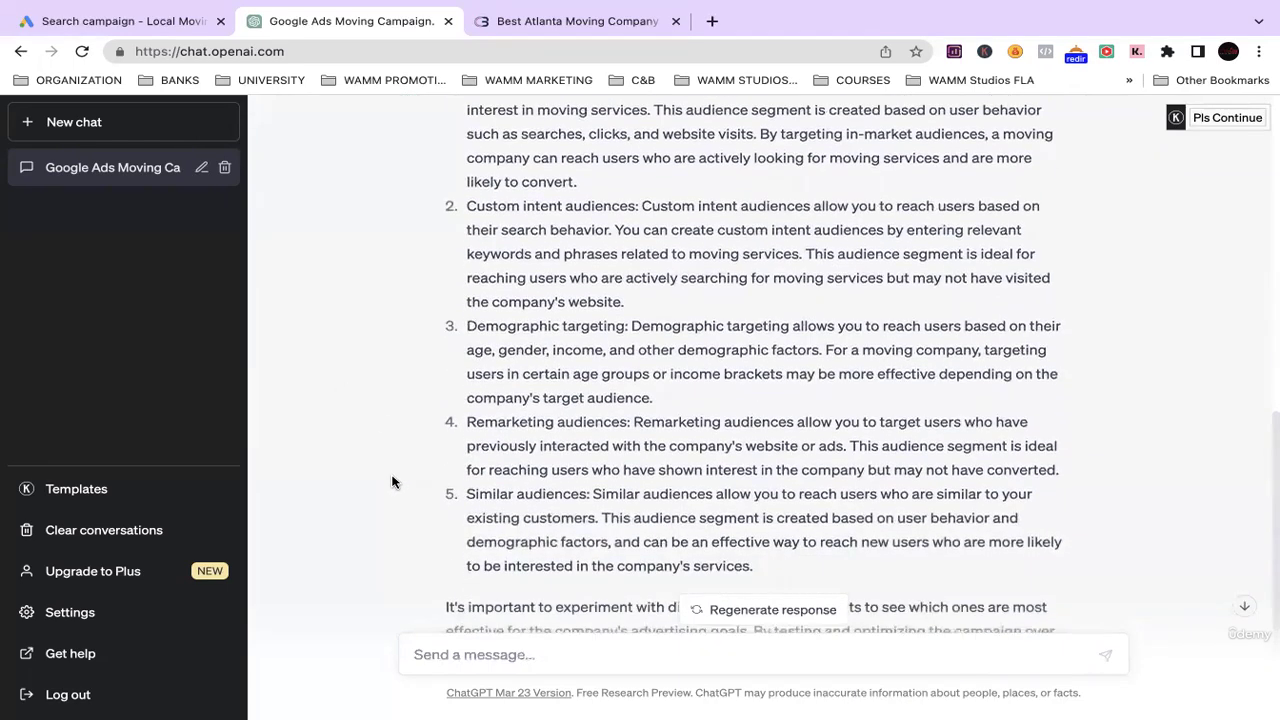
pyautogui.scroll(-2, 360, 520)
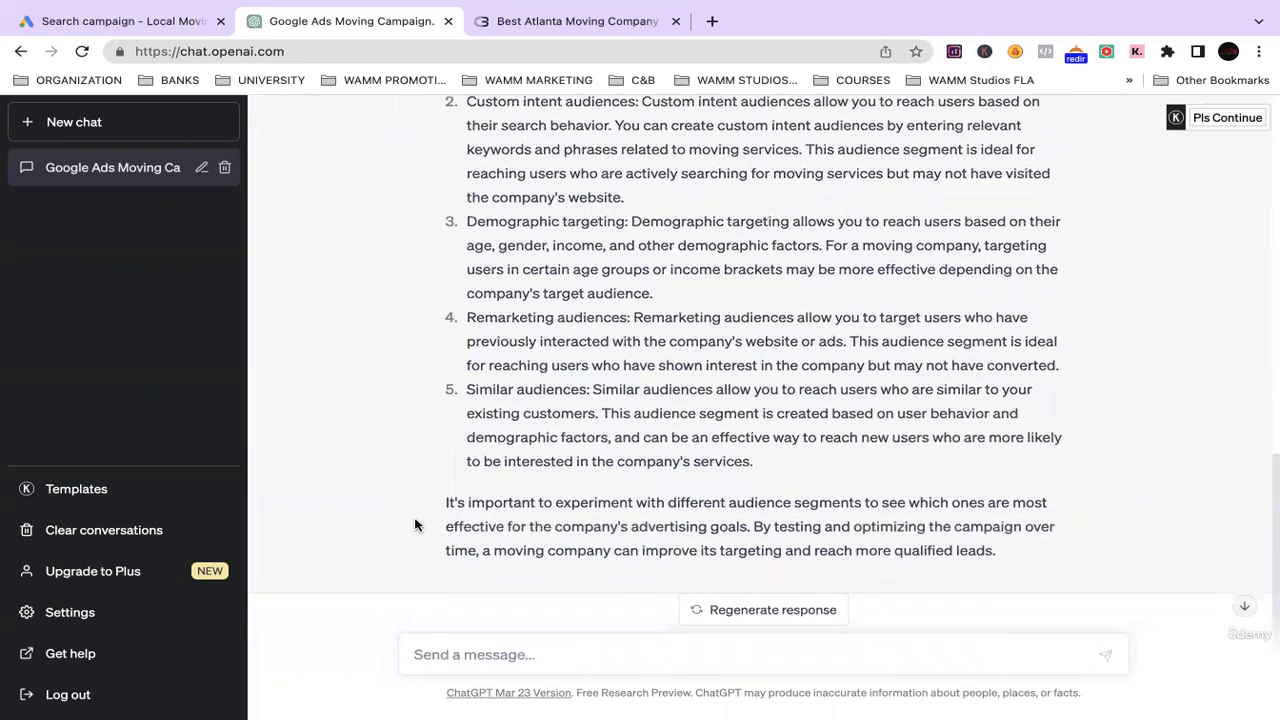
pyautogui.scroll(5, 380, 470)
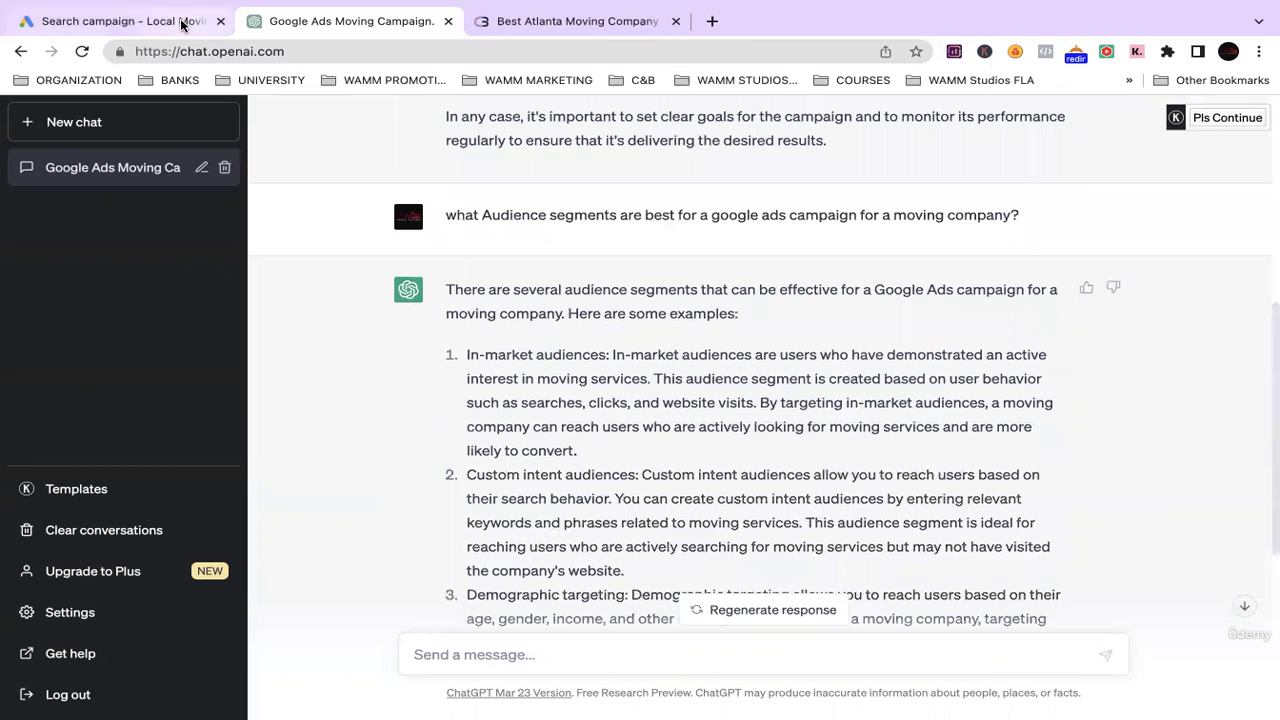
# Check the empty Google Ads audience segment search, then go back to the ChatGPT moving-campaign conversation.
pyautogui.click(115, 21)
pyautogui.scroll(-4, 314, 534)
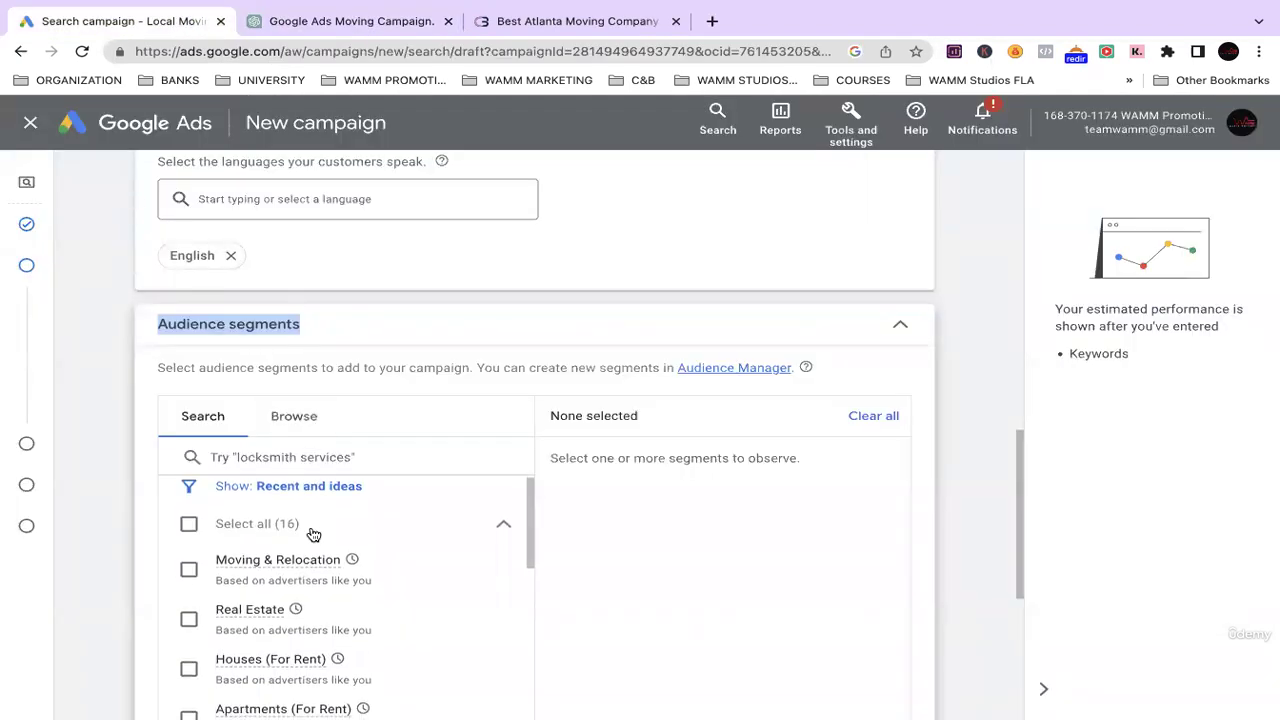
pyautogui.scroll(1, 300, 520)
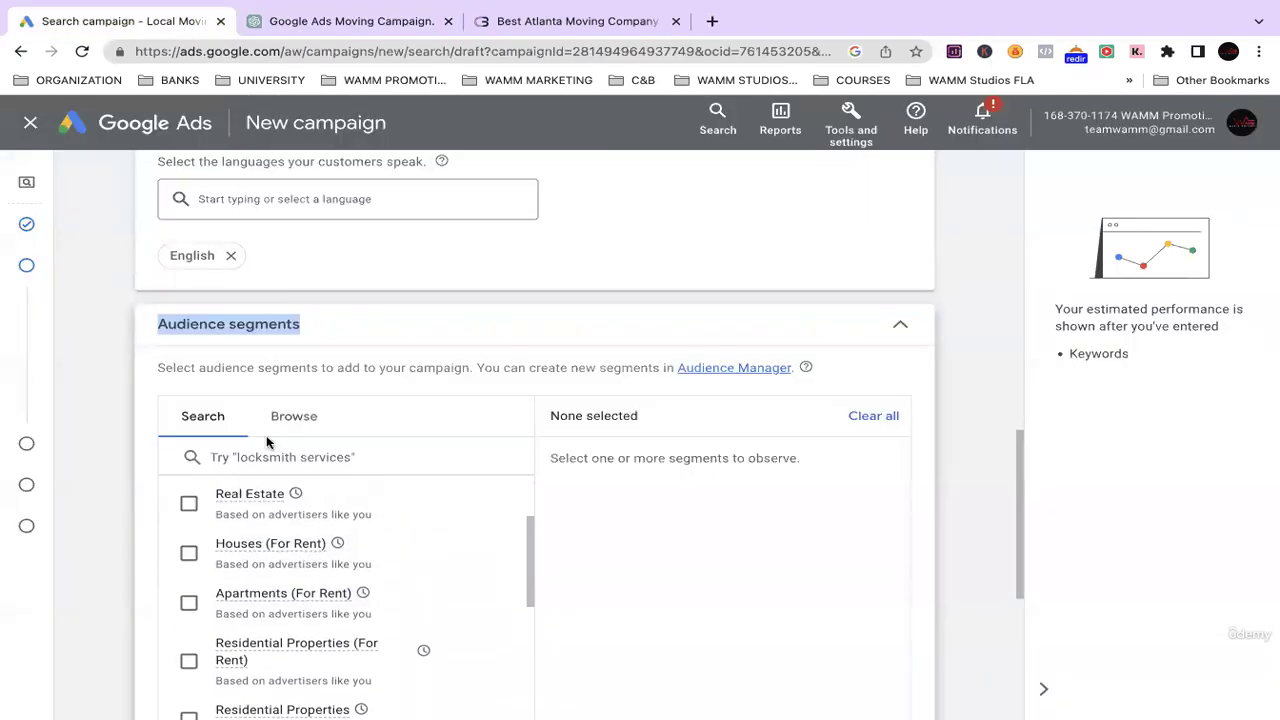
pyautogui.click(417, 457)
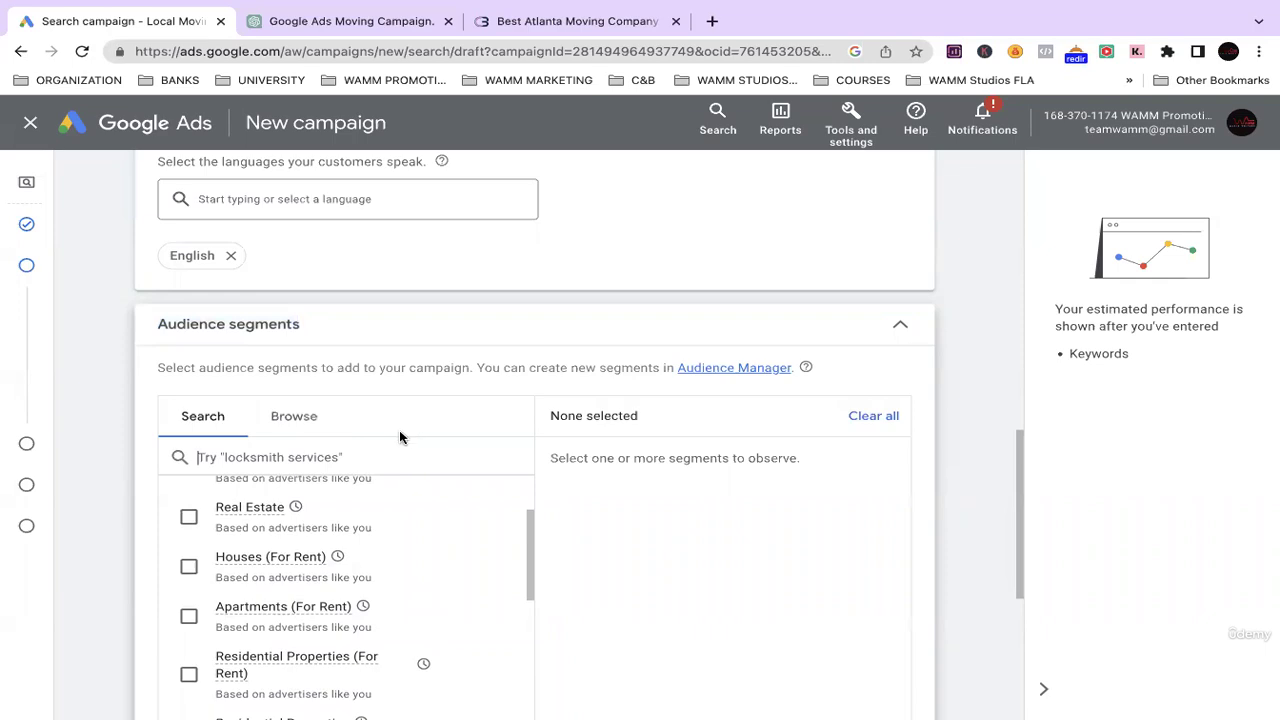
pyautogui.scroll(1, 400, 434)
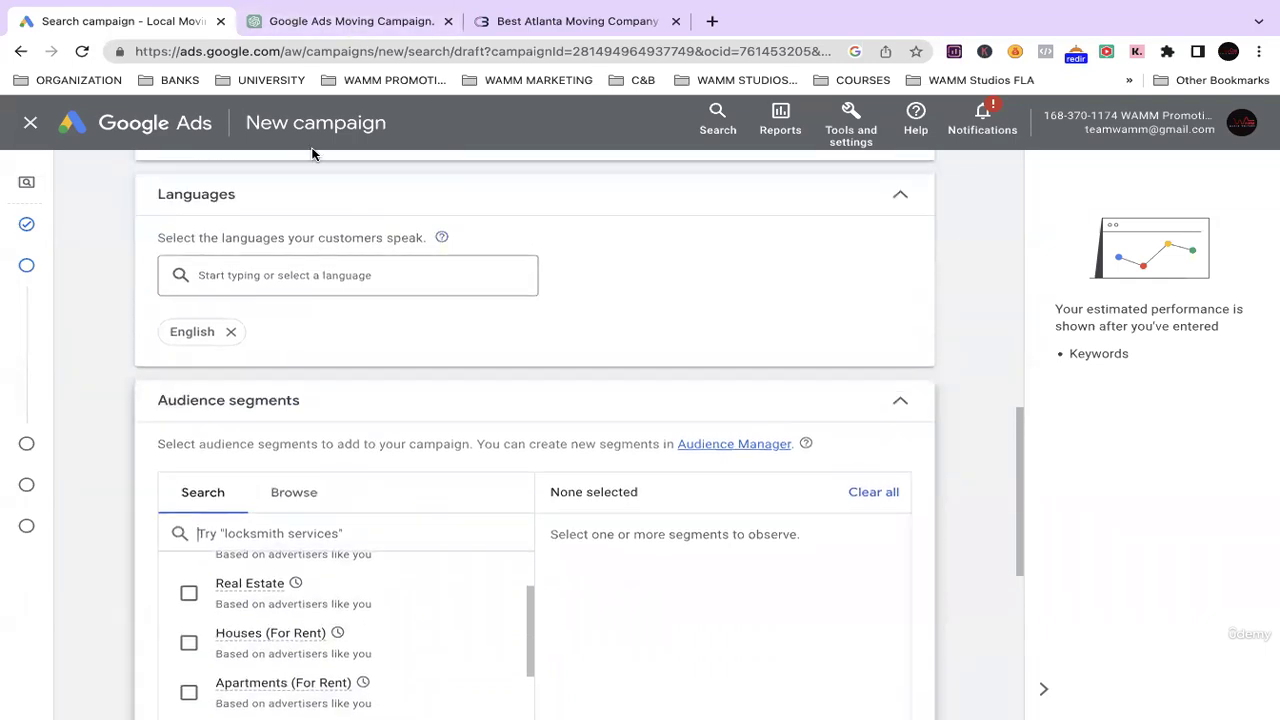
pyautogui.click(310, 30)
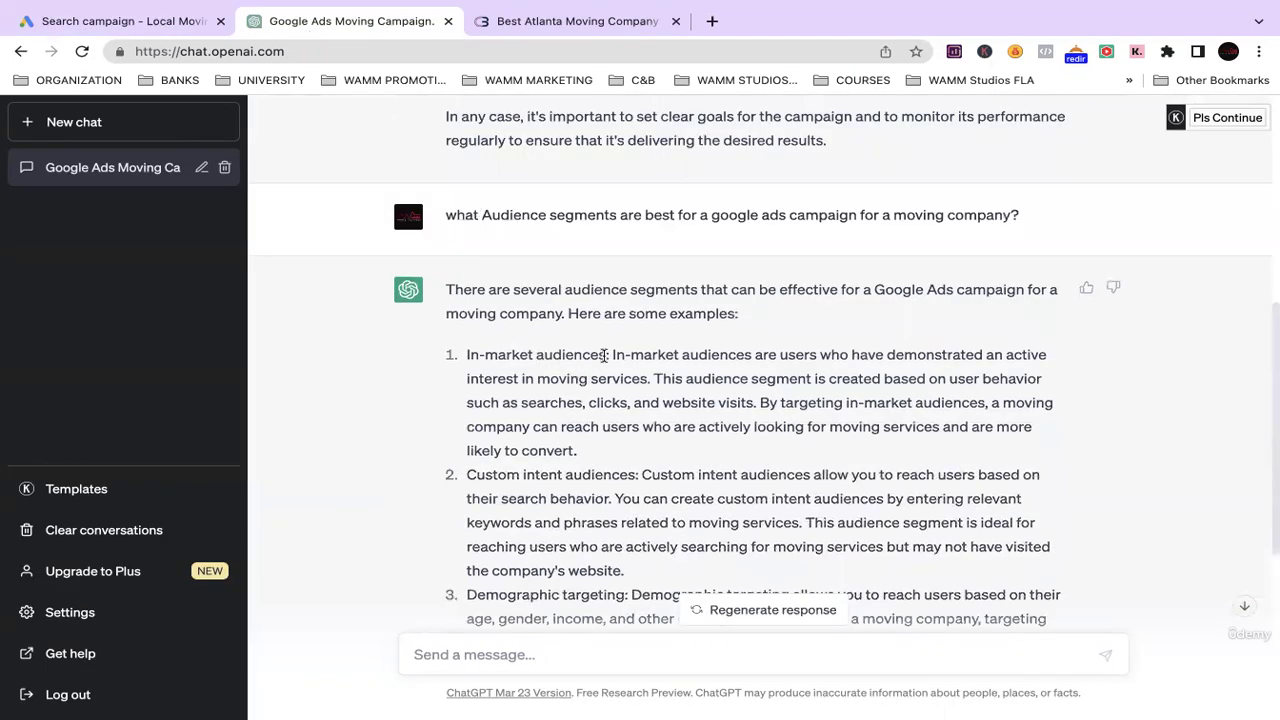
# Select the 'In-market audiences' label from item 1 of ChatGPT's answer.
pyautogui.moveTo(604, 355); pyautogui.dragTo(520, 355)
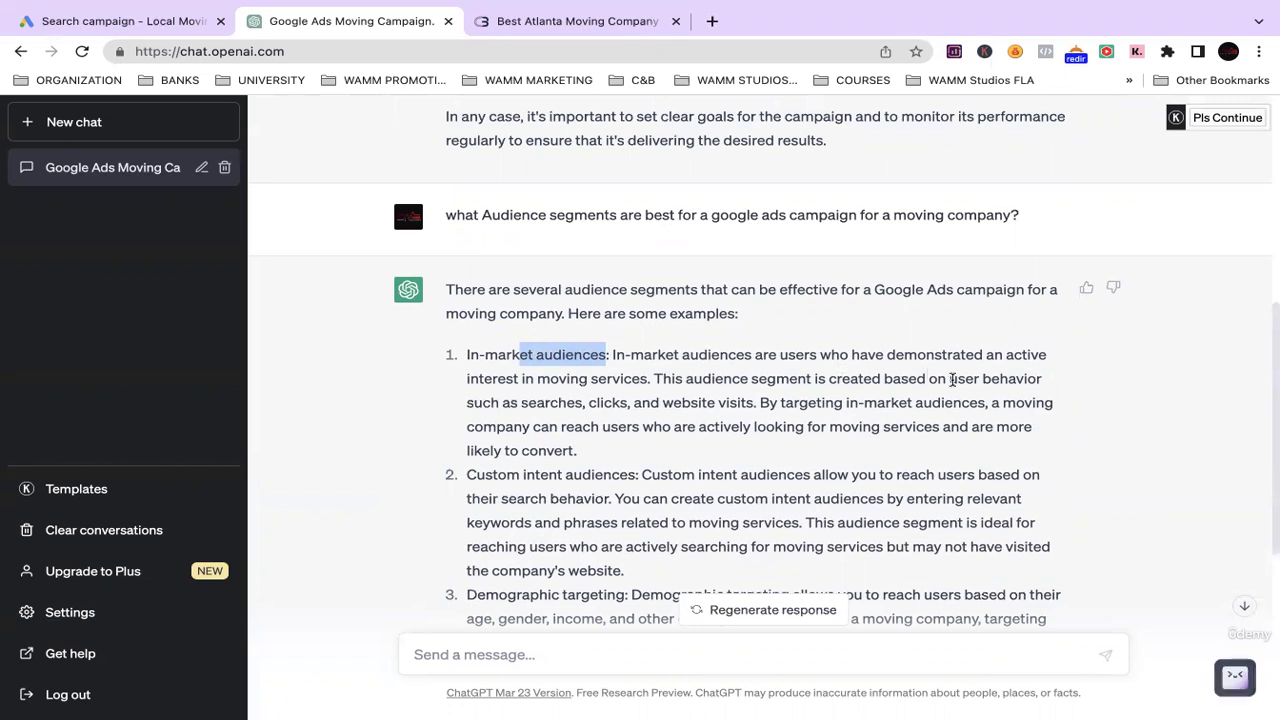
pyautogui.scroll(-1, 503, 374)
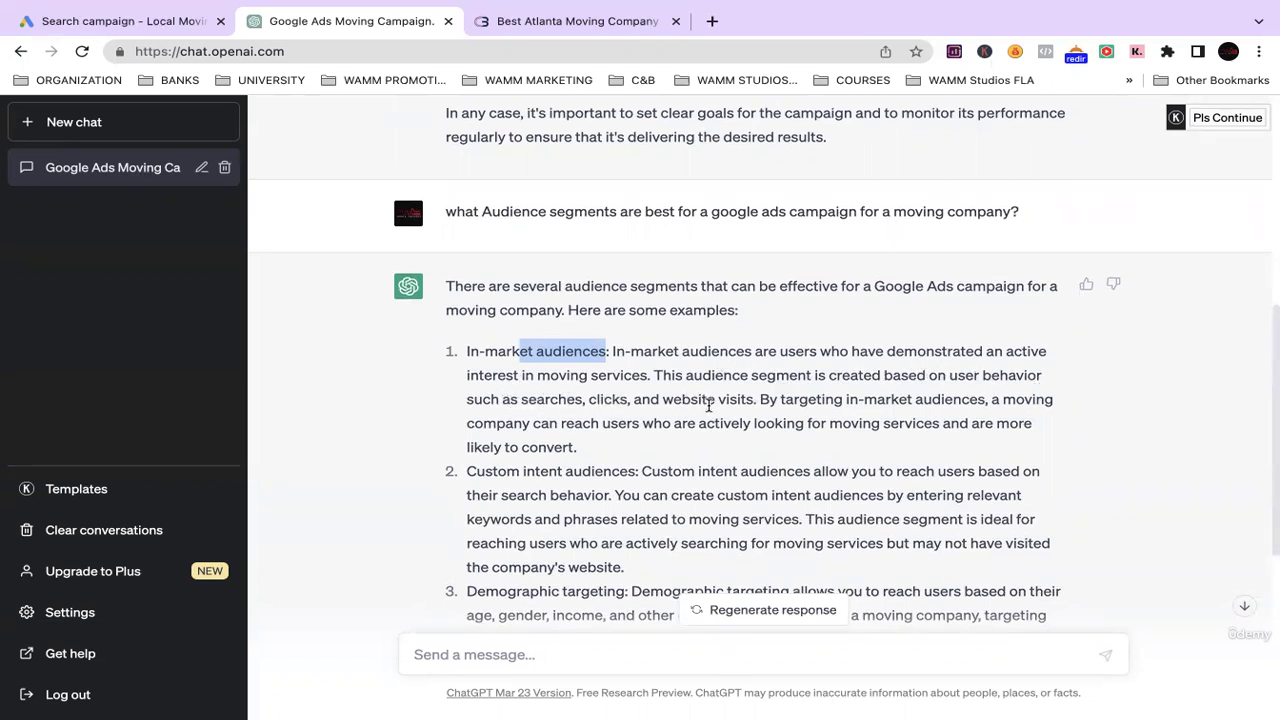
pyautogui.scroll(-5, 718, 415)
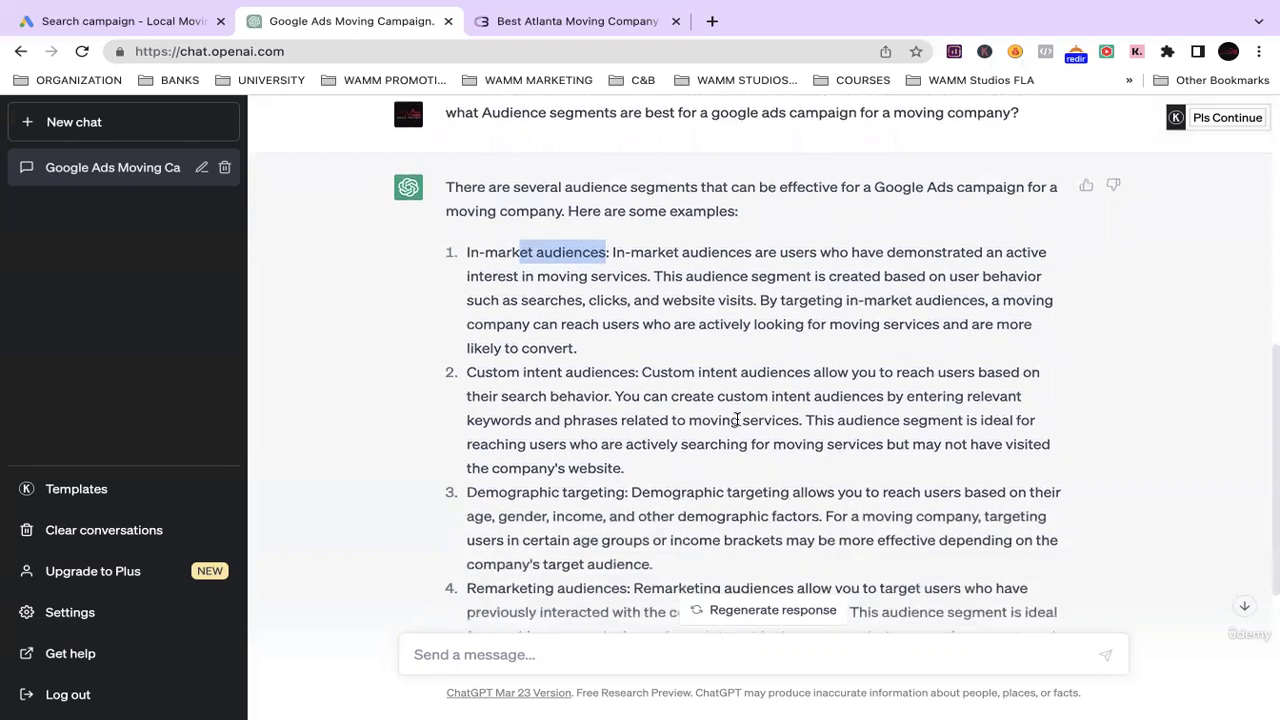
pyautogui.scroll(5, 690, 390)
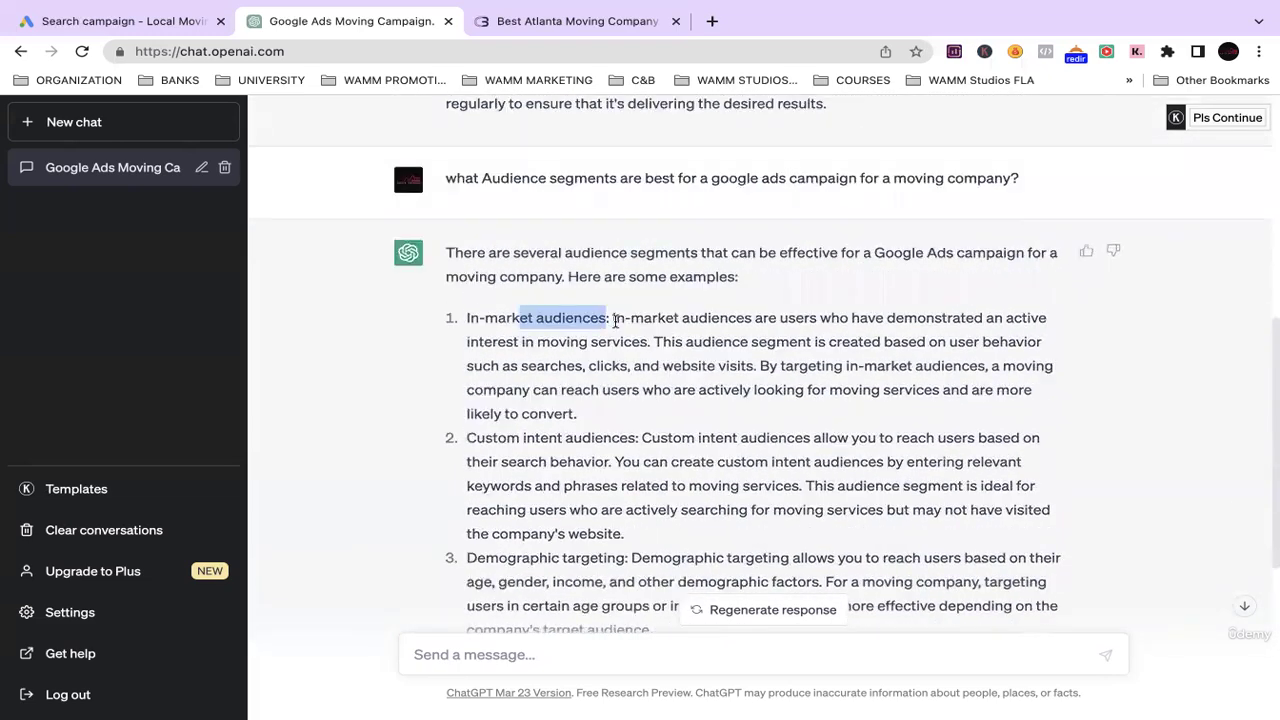
pyautogui.click(603, 309)
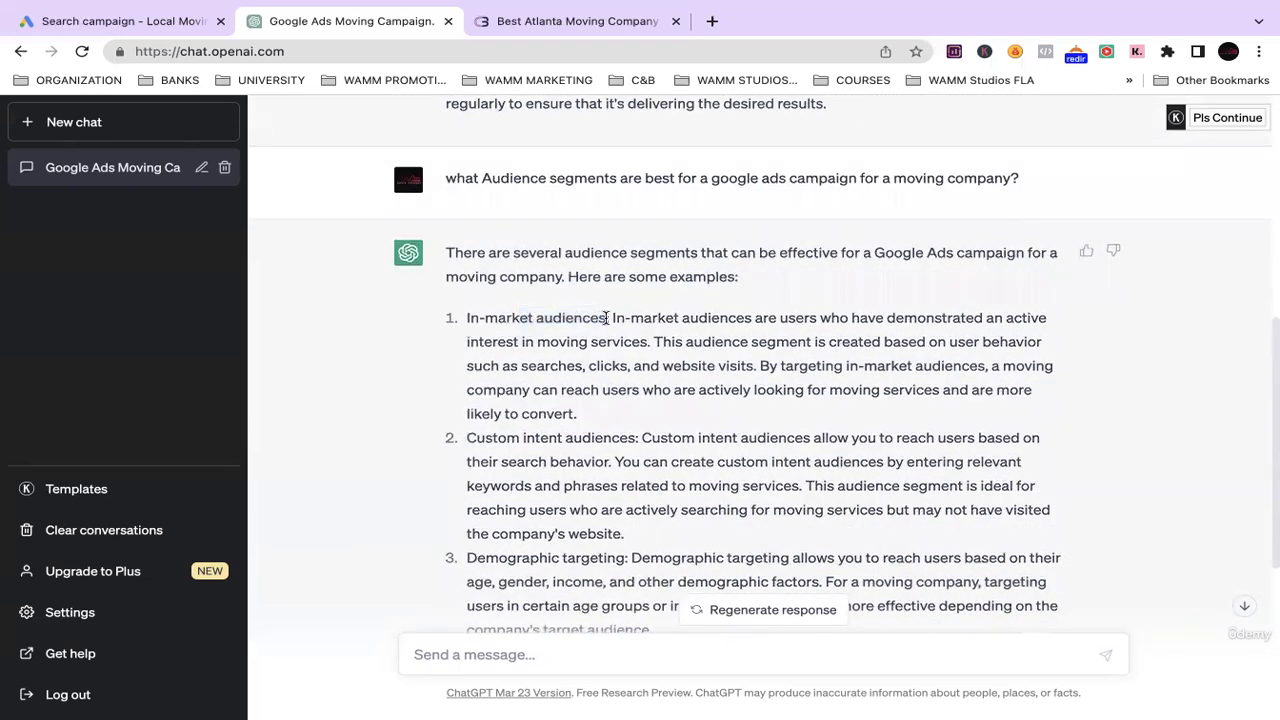
pyautogui.moveTo(605, 318); pyautogui.dragTo(451, 318)
pyautogui.hotkey('ctrl', 'c')
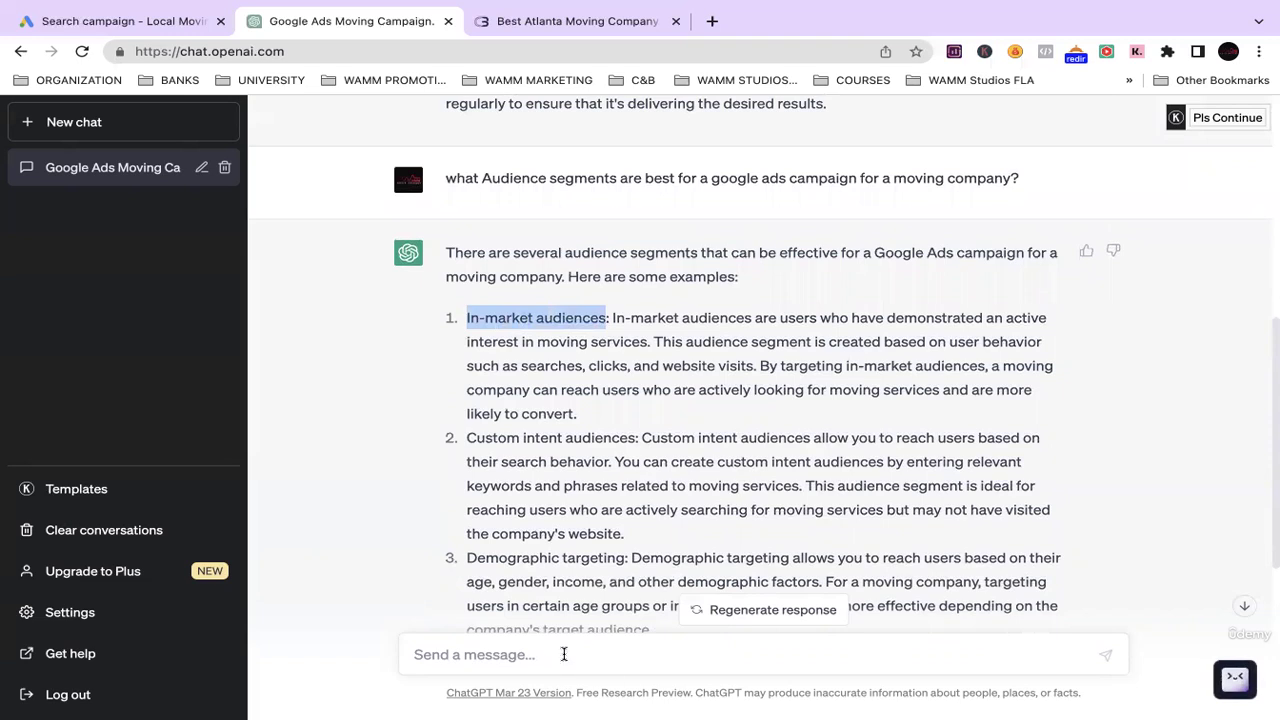
# Build the follow-up 'what are the best In-market audiences for a google ads campaign fo…' in the message box.
pyautogui.click(564, 654)
pyautogui.hotkey('ctrl', 'v')
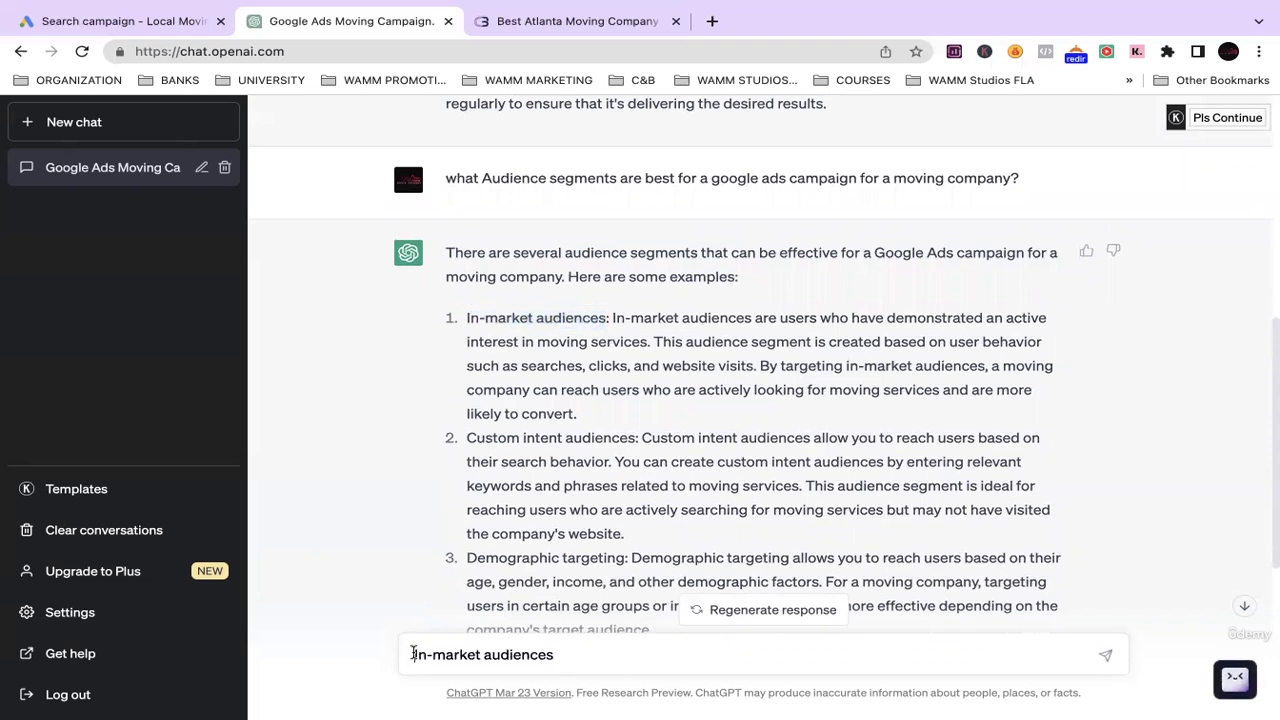
pyautogui.click(413, 654)
pyautogui.write('what ar')
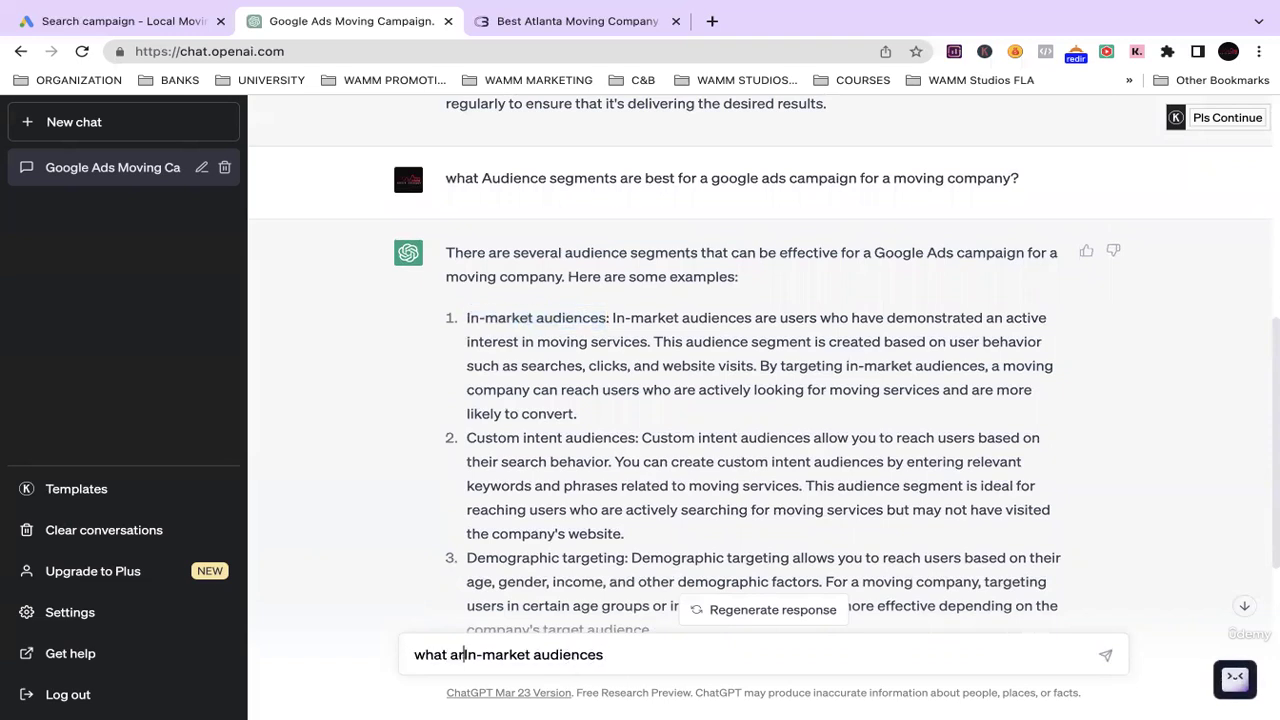
pyautogui.write('e ')
pyautogui.write('the best')
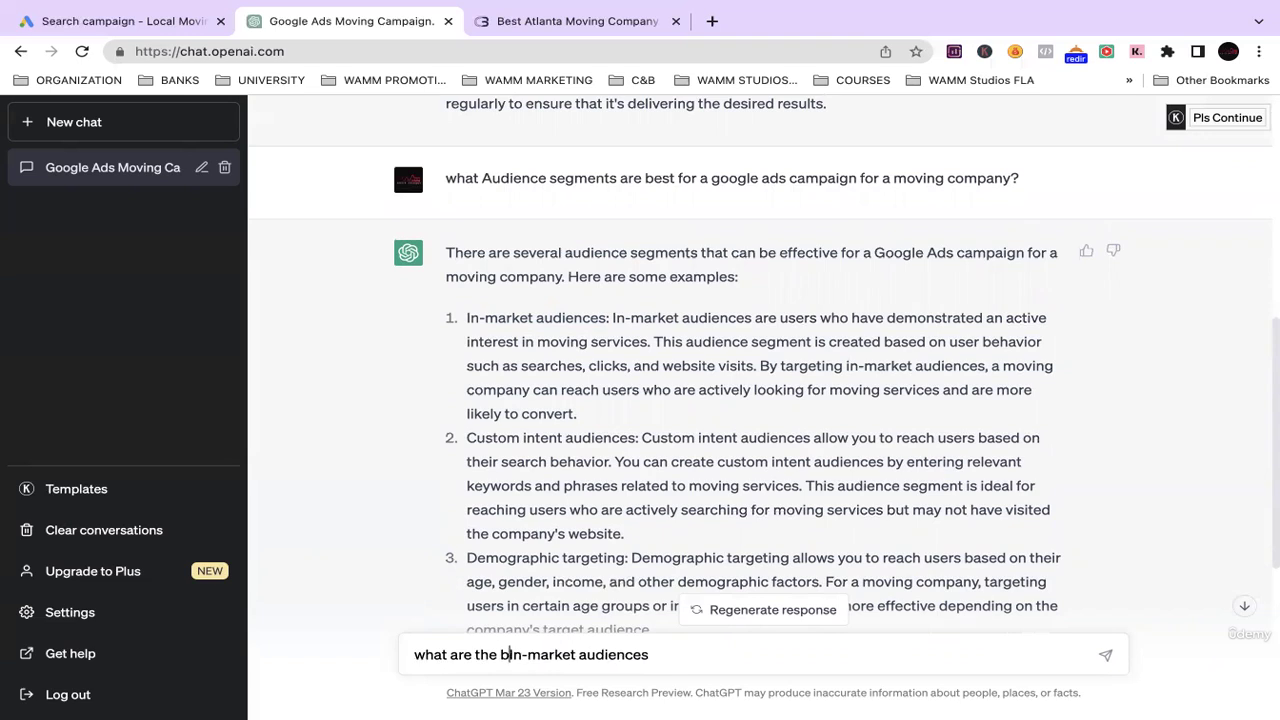
pyautogui.click(762, 661)
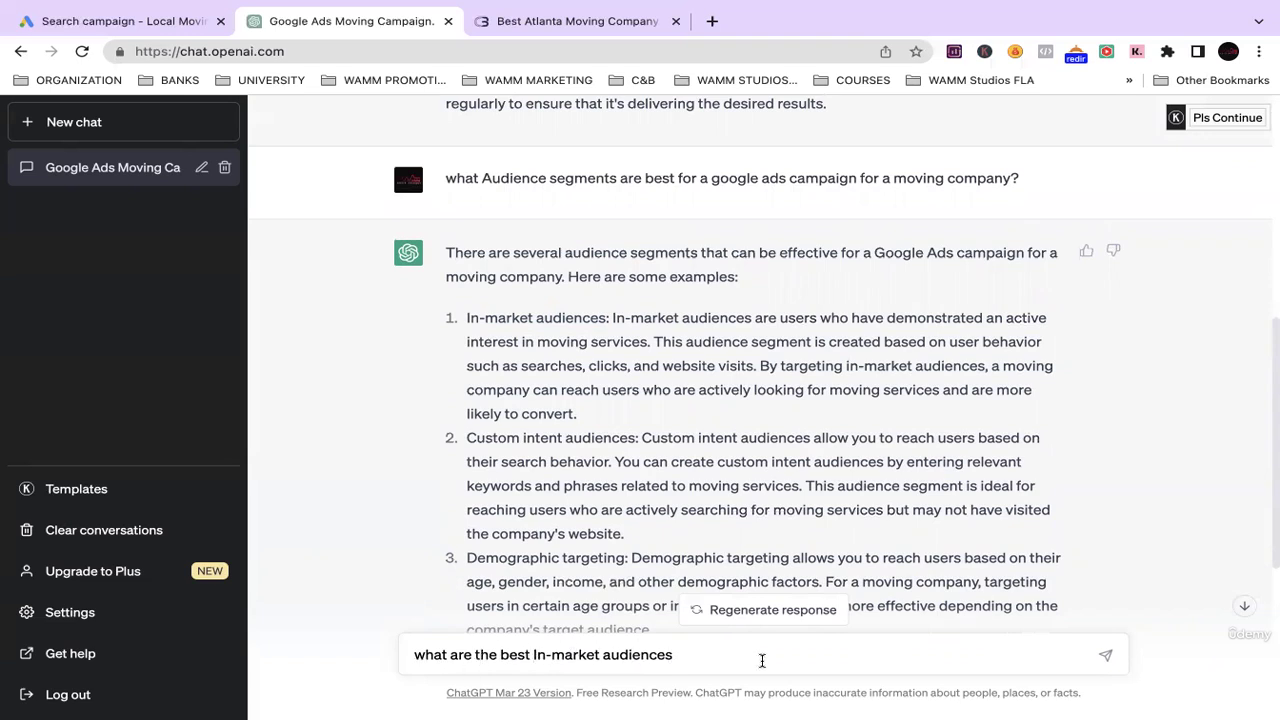
pyautogui.write('for a google ads campai')
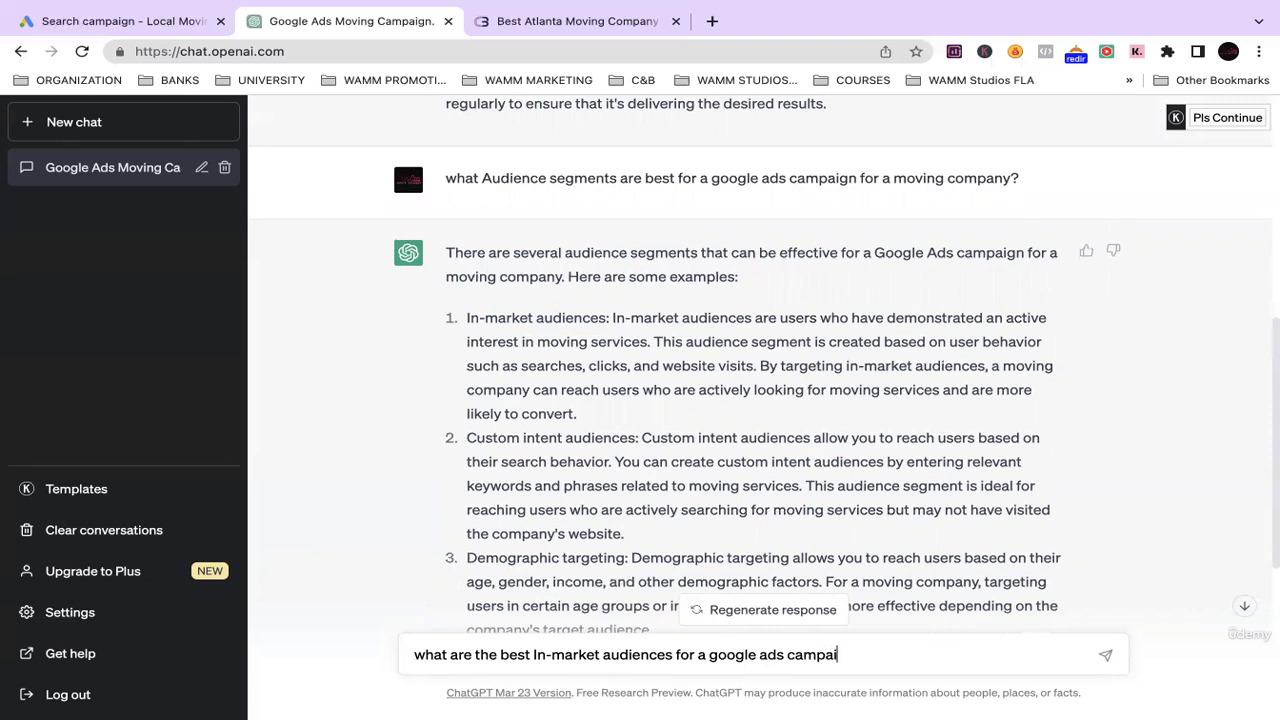
pyautogui.write('gn for a moving company')
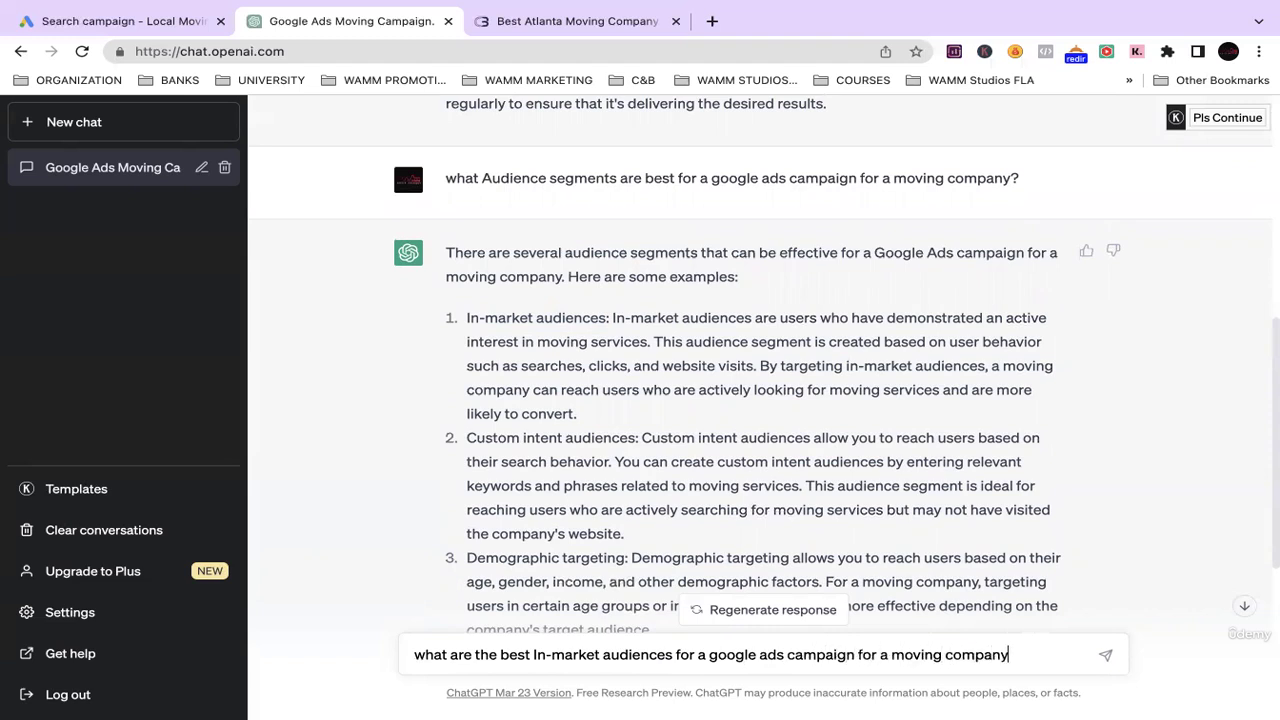
# Send the in-market question and take 'Home Services' from the answer back to Google Ads.
pyautogui.press('Return')
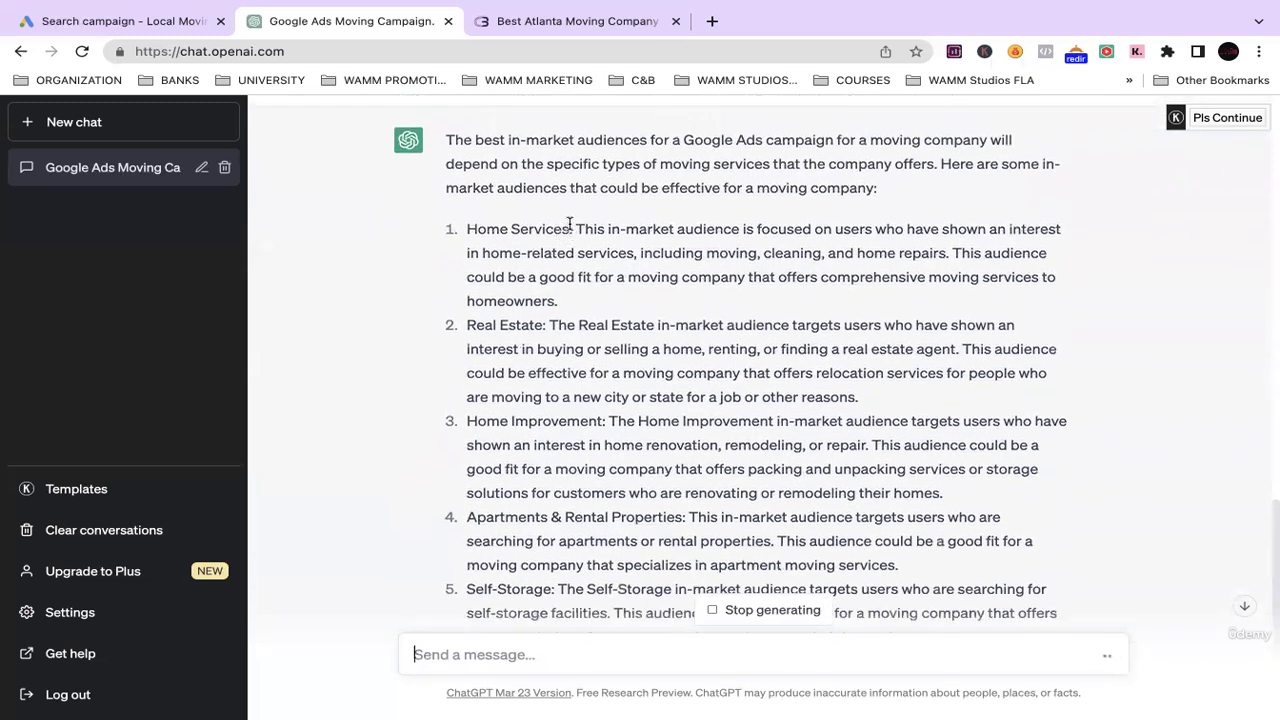
pyautogui.moveTo(472, 229); pyautogui.dragTo(469, 230)
pyautogui.press('super+c')
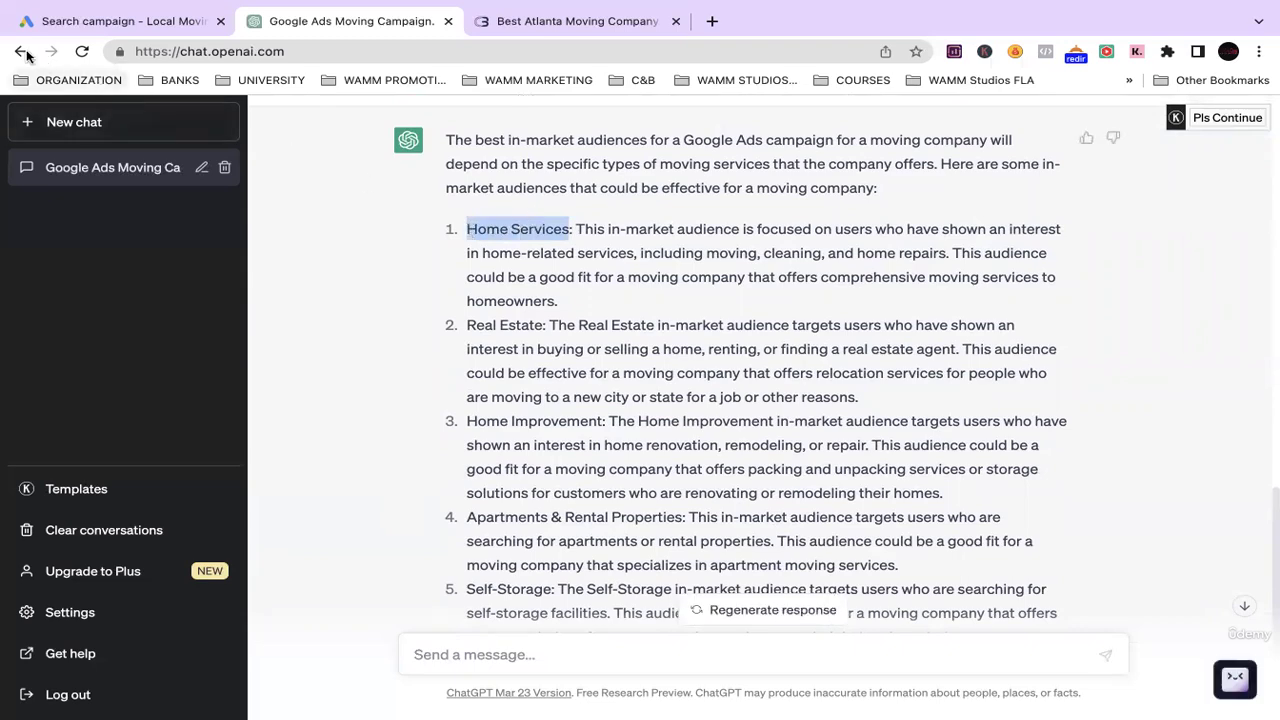
pyautogui.click(88, 20)
# Search audience segments for 'Home Services' and add the Home Improvement in-market segment.
pyautogui.press('super+v')
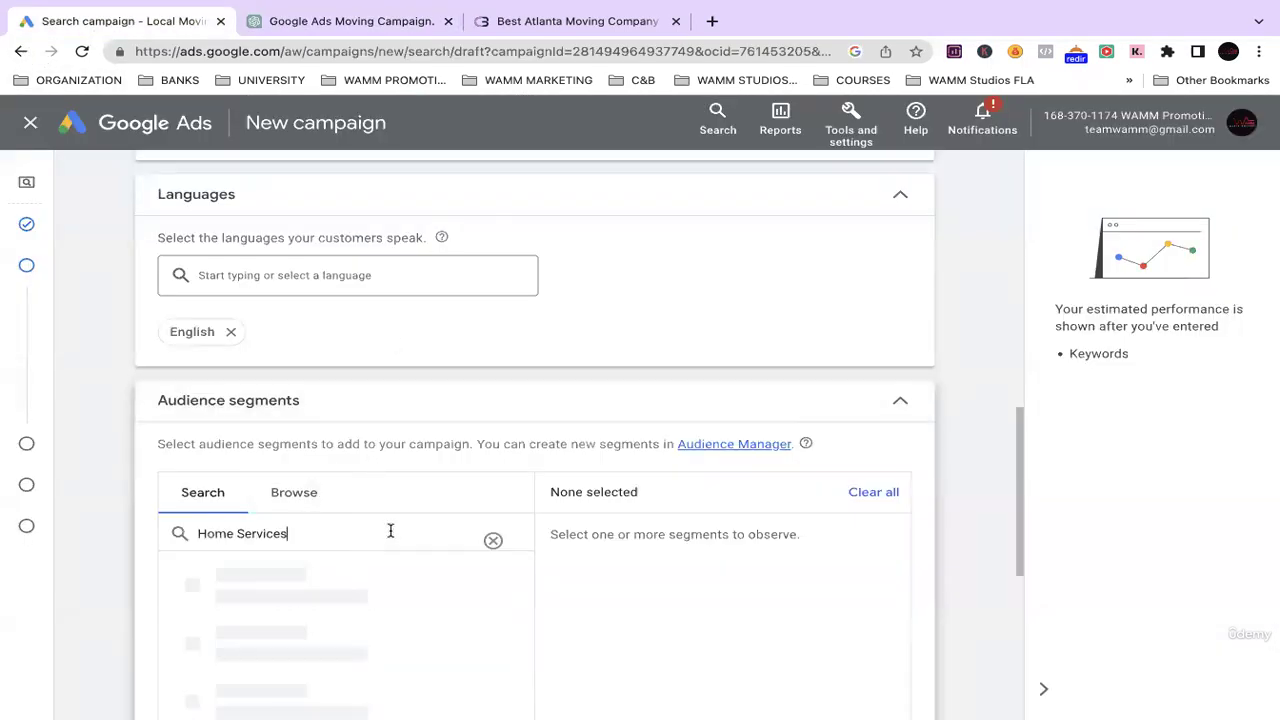
pyautogui.scroll(-2, 386, 417)
pyautogui.scroll(-1, 352, 432)
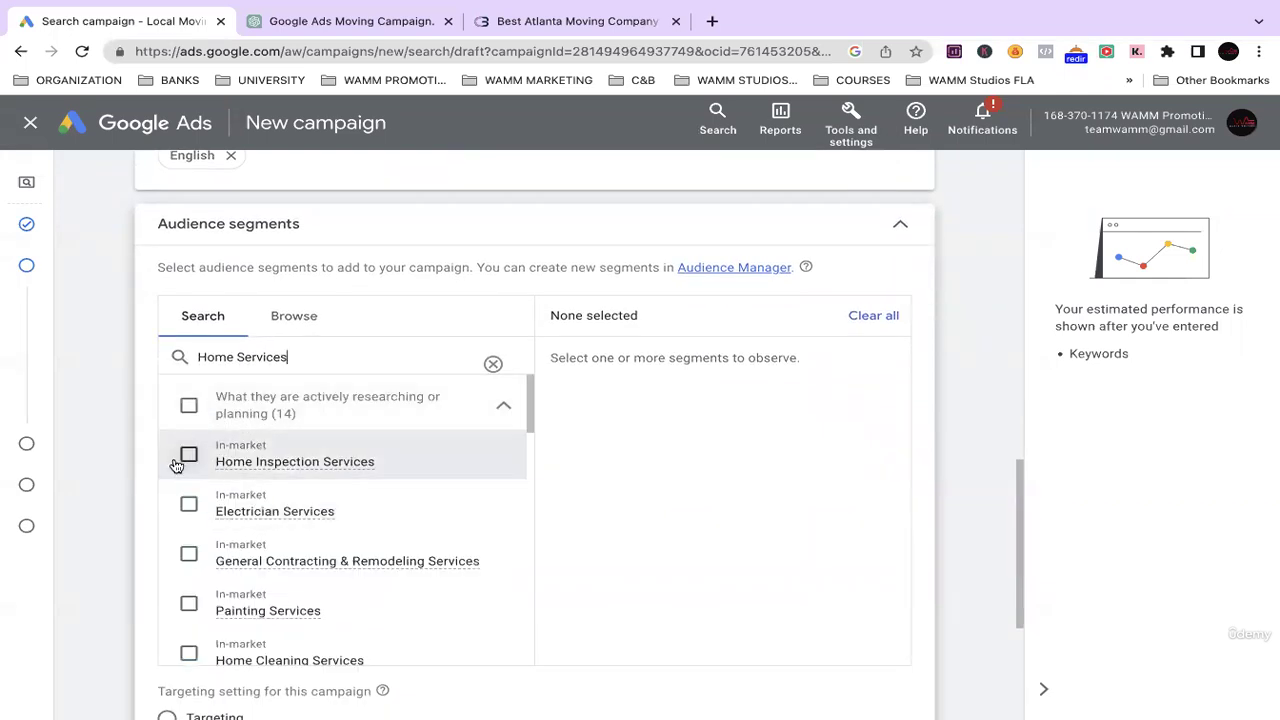
pyautogui.scroll(-3, 234, 440)
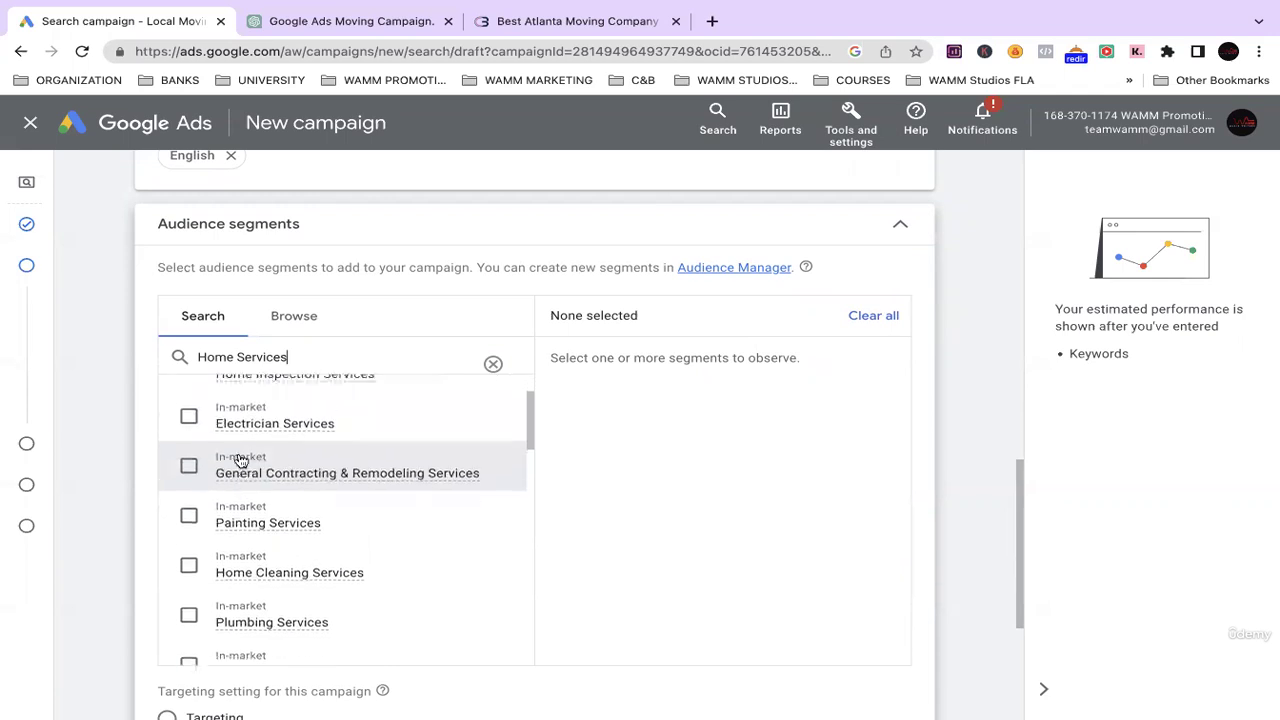
pyautogui.scroll(-3, 250, 515)
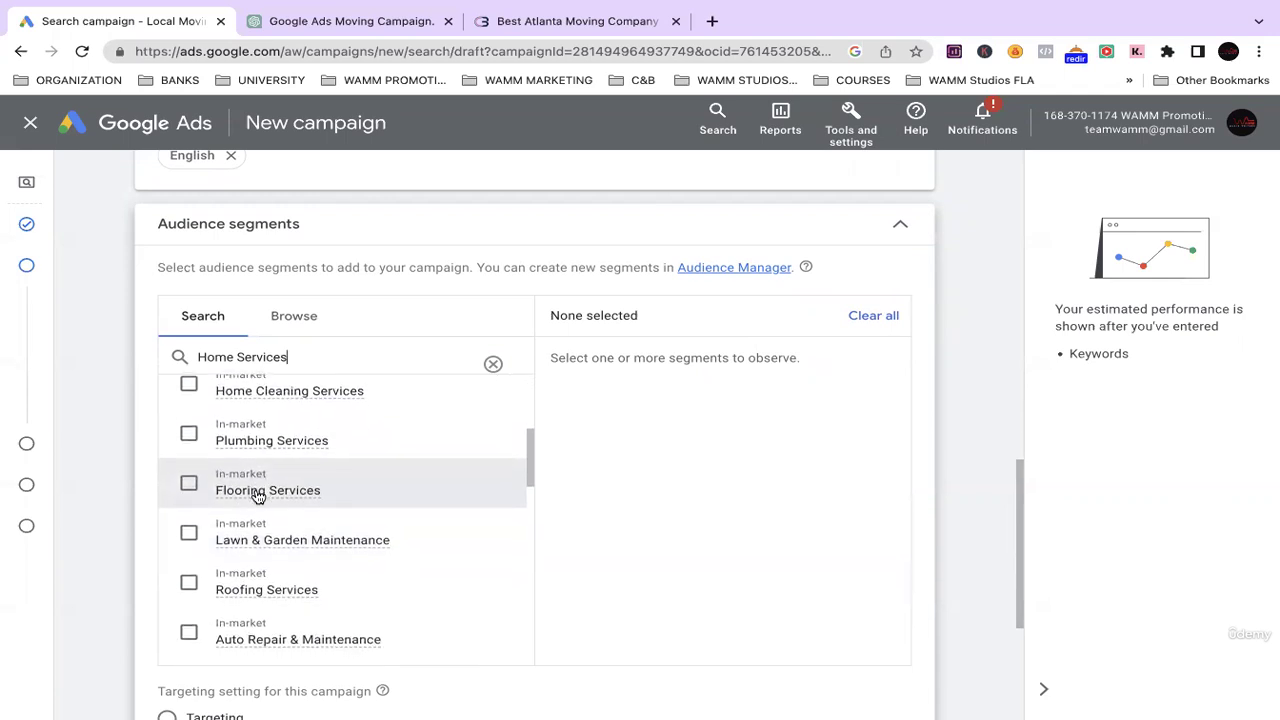
pyautogui.scroll(5, 262, 470)
pyautogui.scroll(-4, 283, 506)
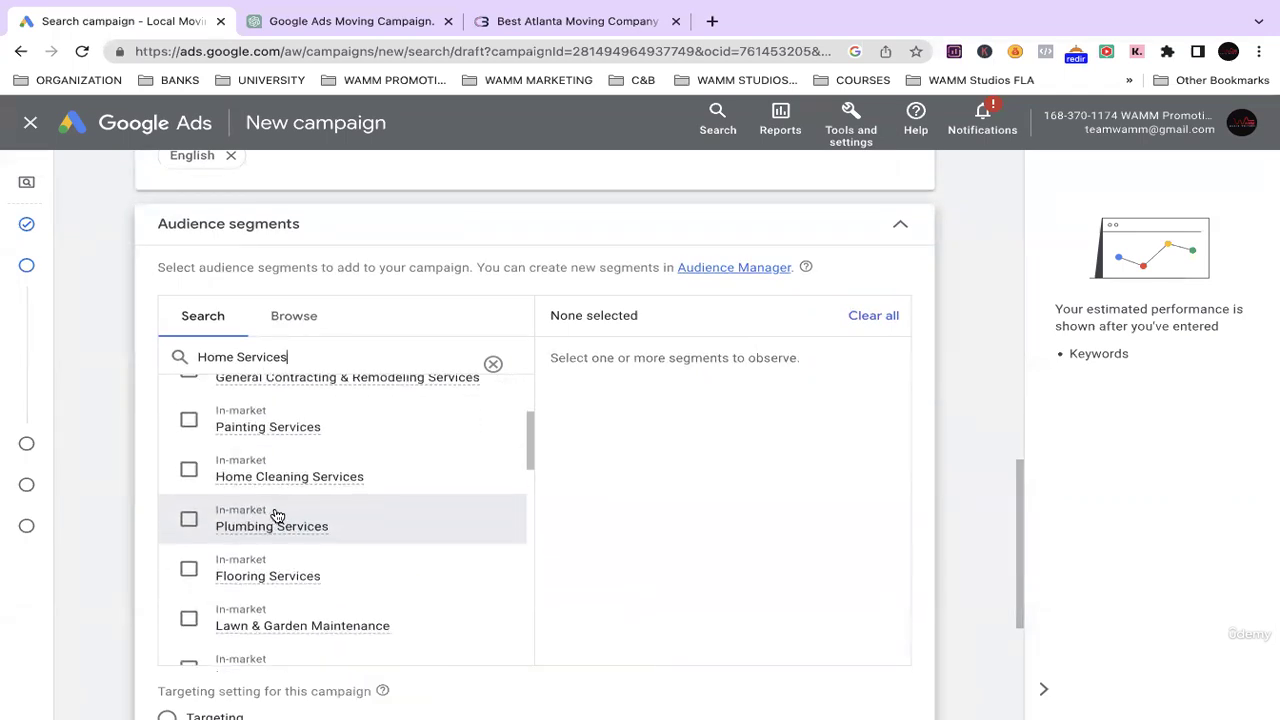
pyautogui.scroll(-6, 268, 530)
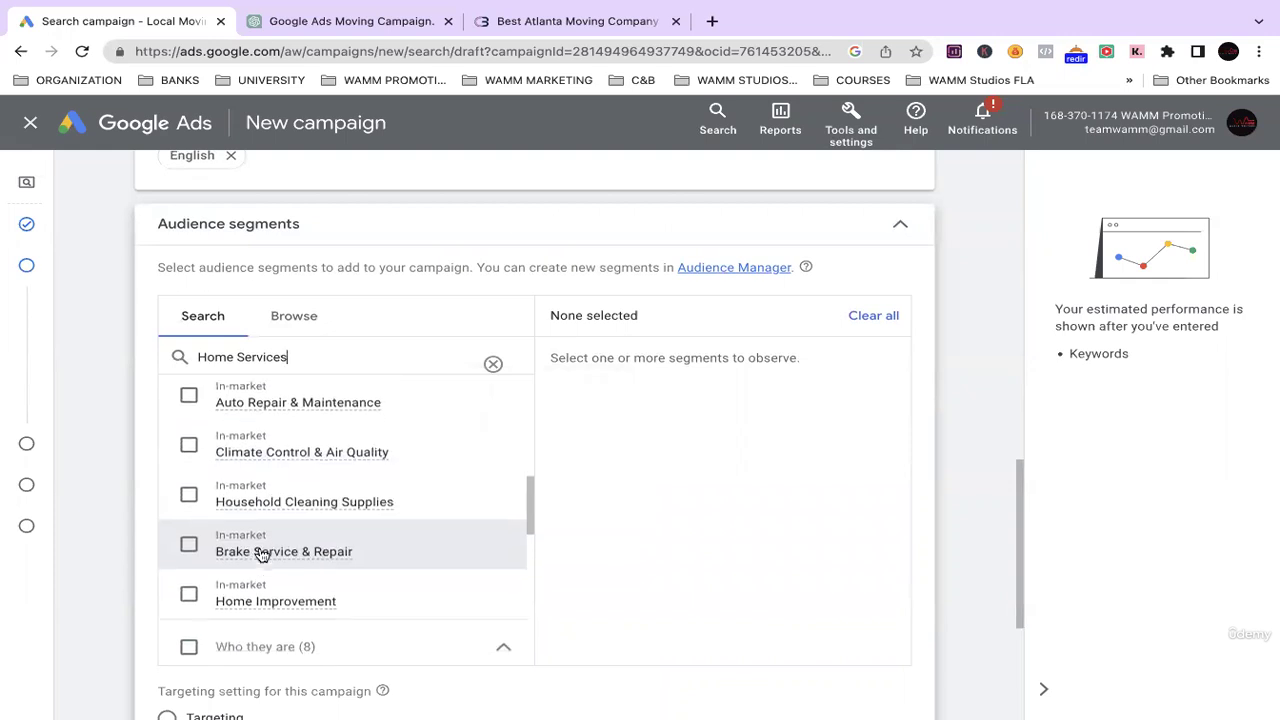
pyautogui.scroll(-3, 210, 568)
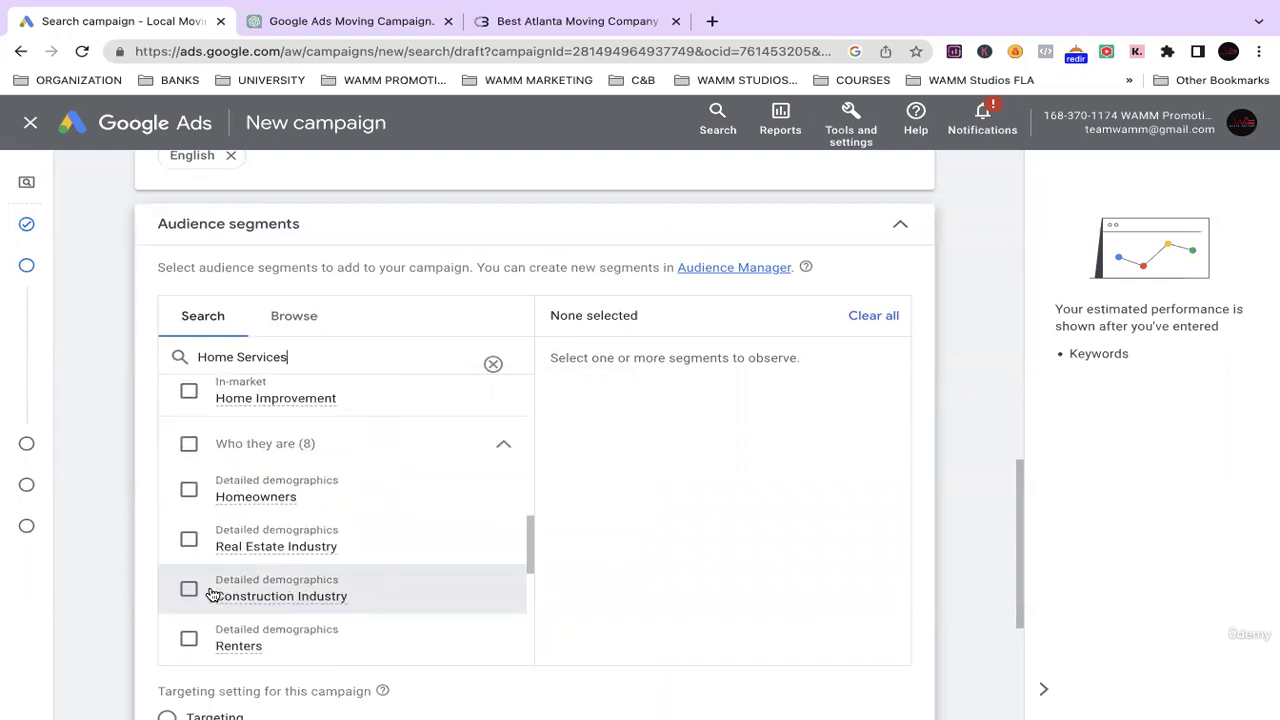
pyautogui.scroll(10, 229, 489)
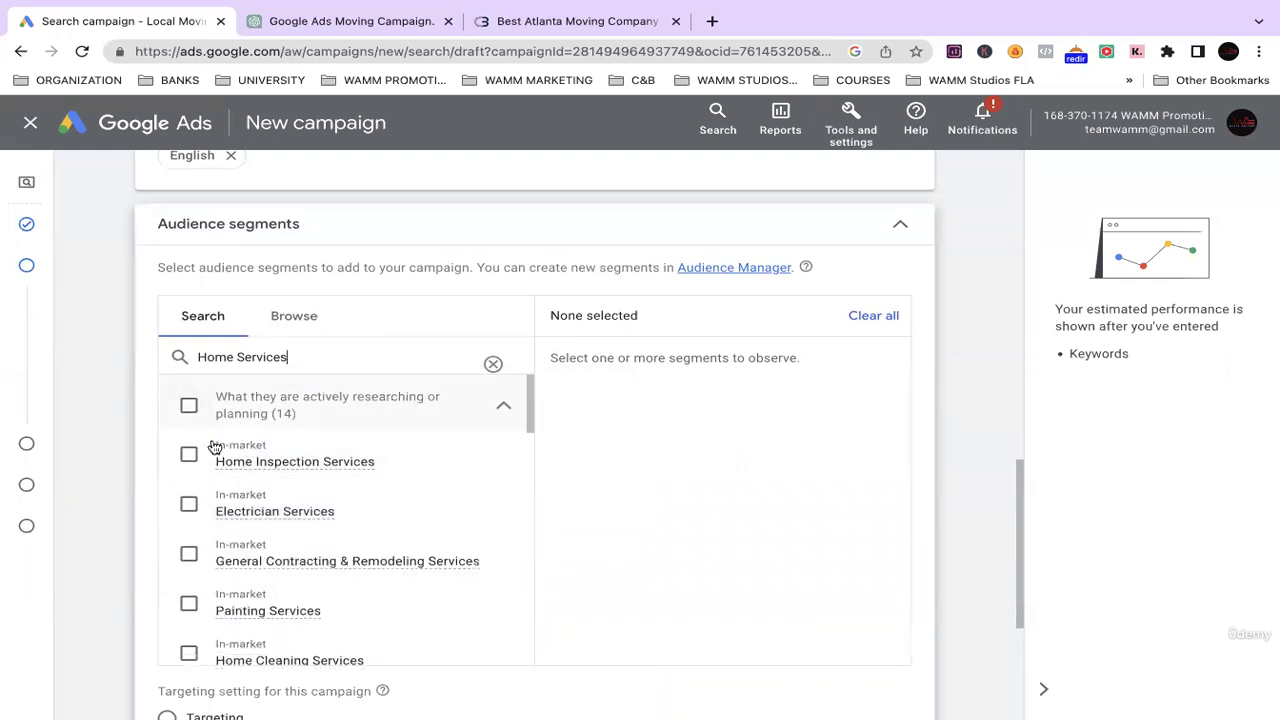
pyautogui.scroll(-1, 257, 461)
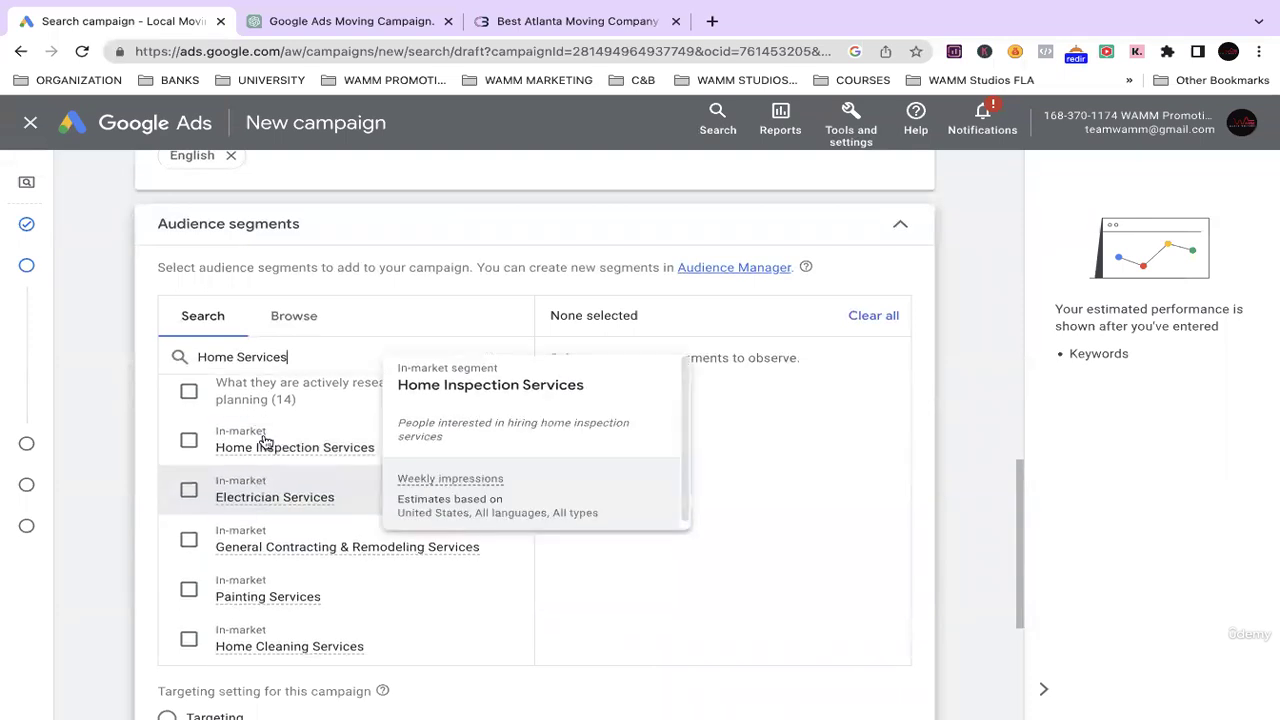
pyautogui.scroll(-1, 263, 446)
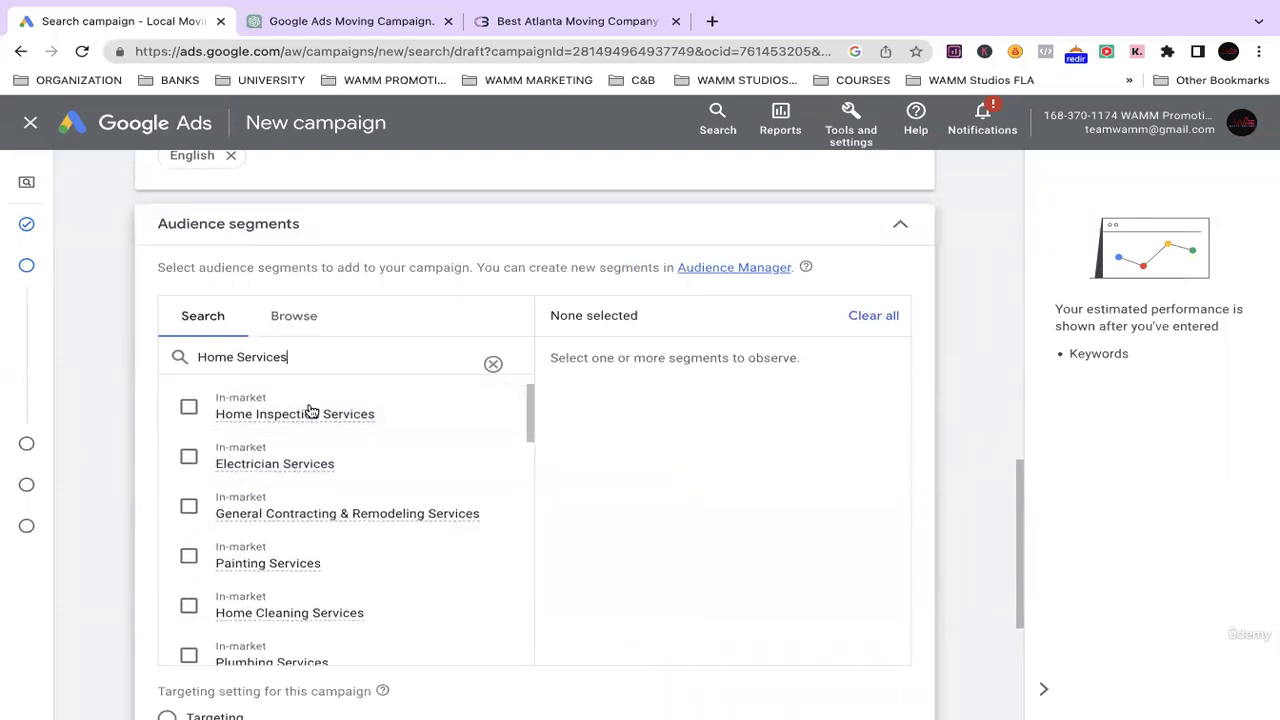
pyautogui.scroll(-1, 296, 490)
pyautogui.scroll(-2, 290, 520)
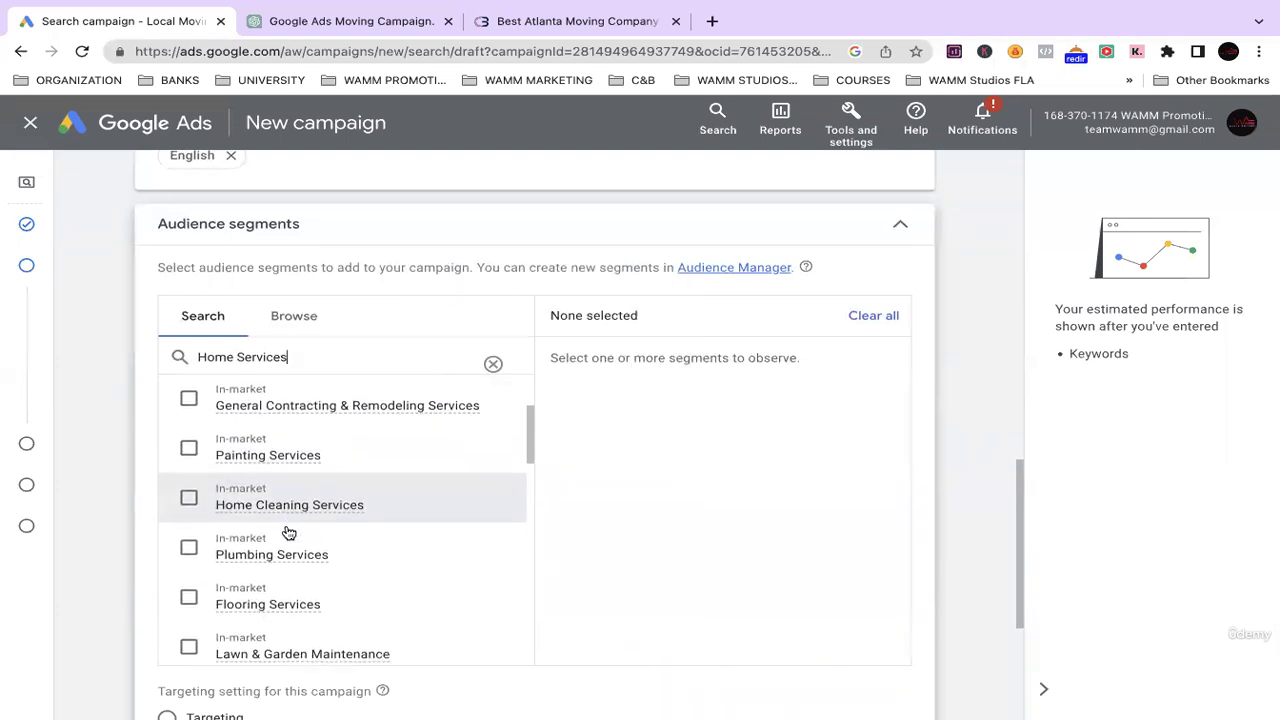
pyautogui.scroll(-5, 263, 553)
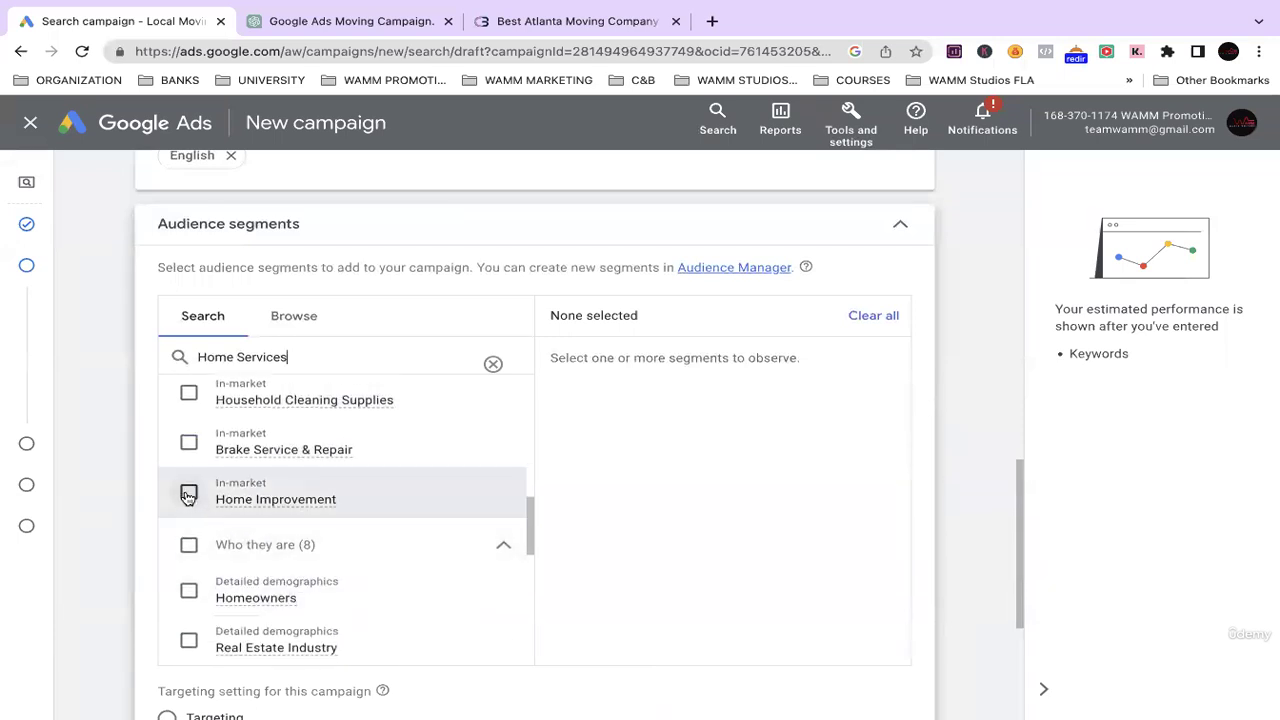
pyautogui.click(188, 495)
# Copy 'Real Estate' from ChatGPT's audience suggestions and return to the Google Ads campaign.
pyautogui.scroll(3, 215, 480)
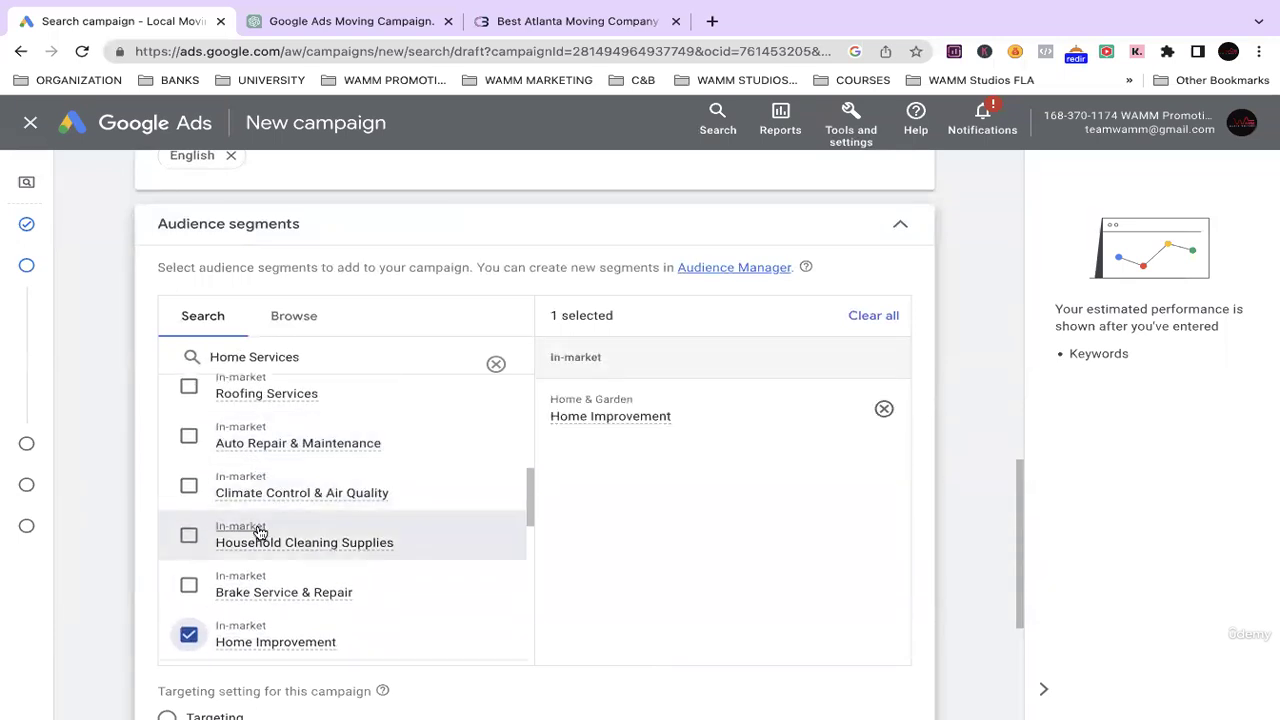
pyautogui.scroll(3, 258, 532)
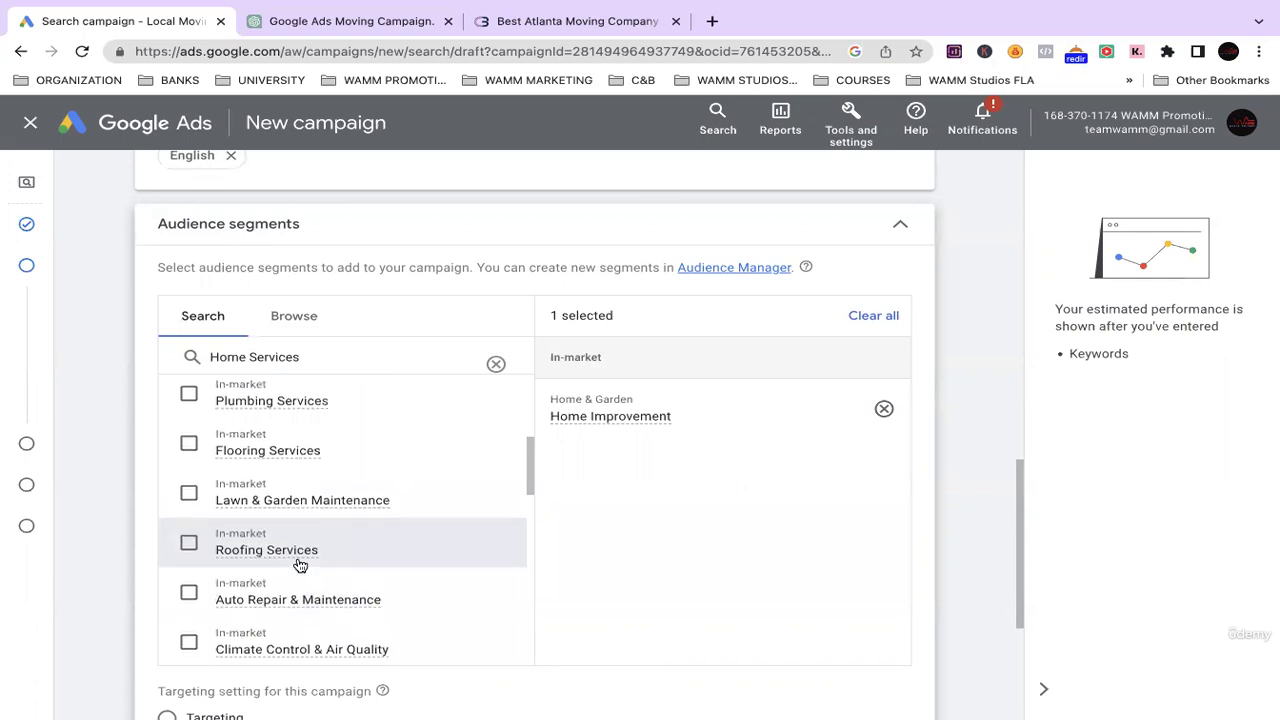
pyautogui.scroll(3, 295, 550)
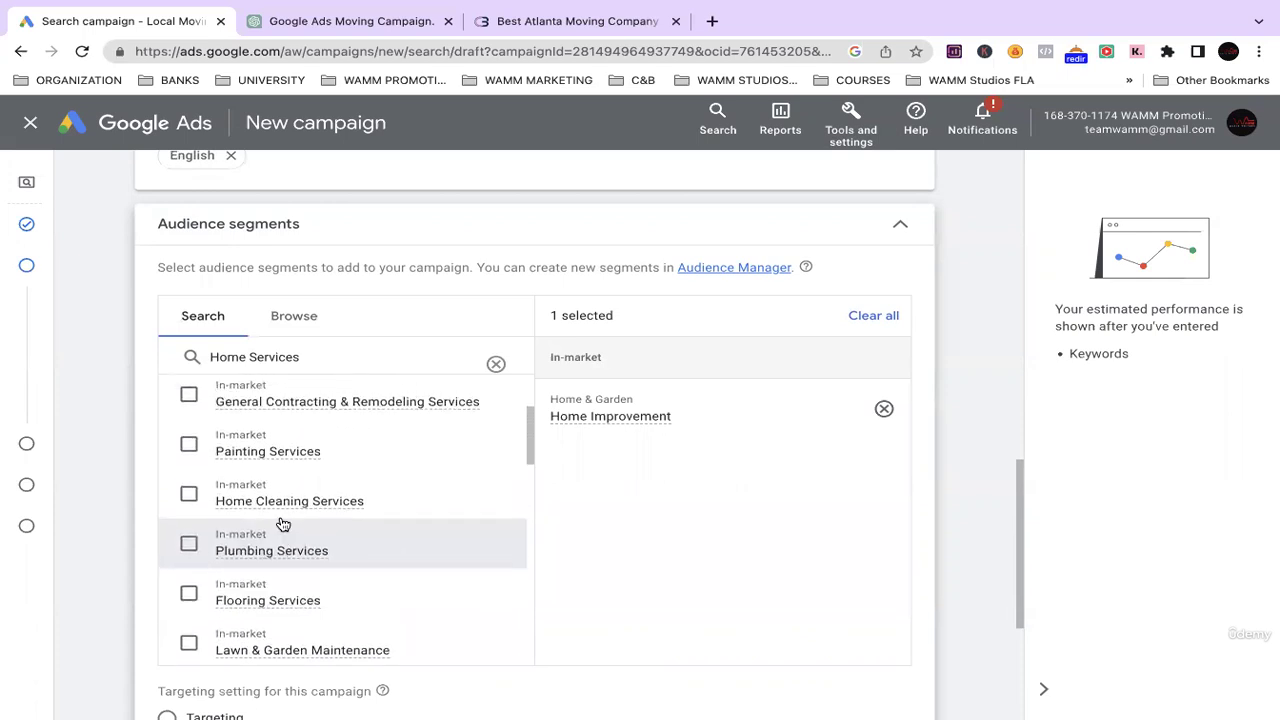
pyautogui.scroll(3, 290, 525)
pyautogui.moveTo(287, 491)
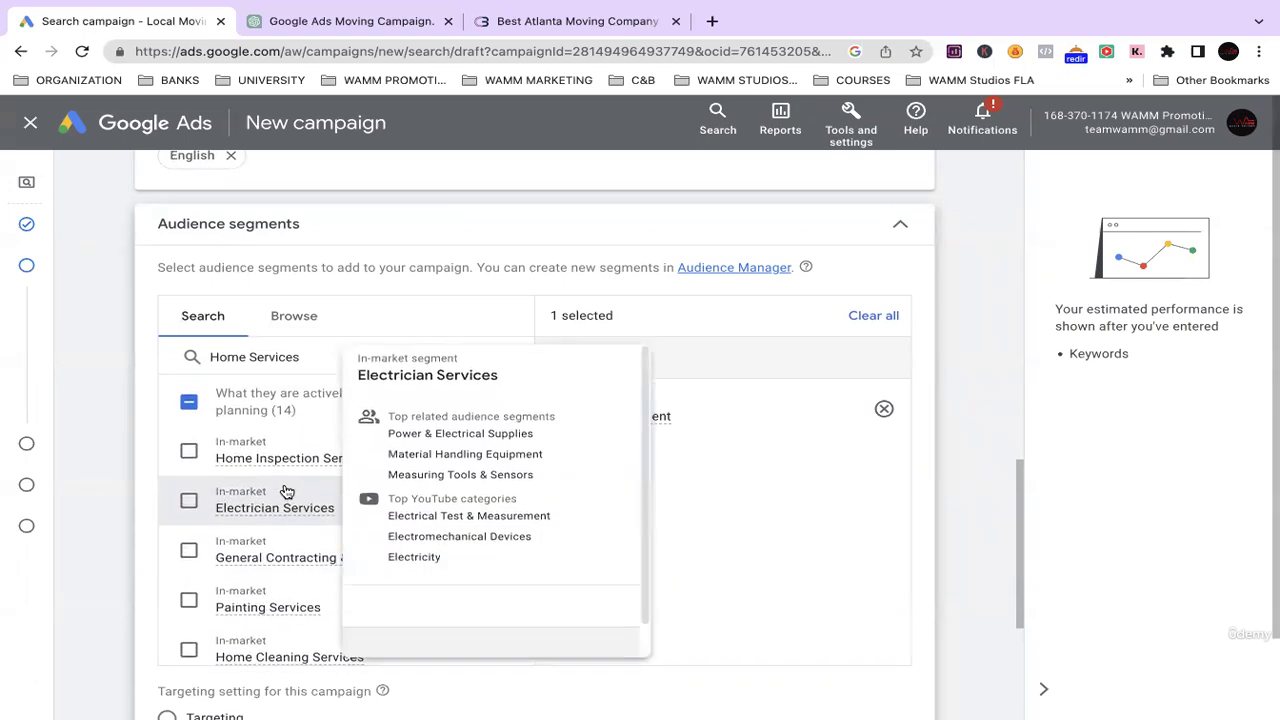
pyautogui.scroll(1, 220, 437)
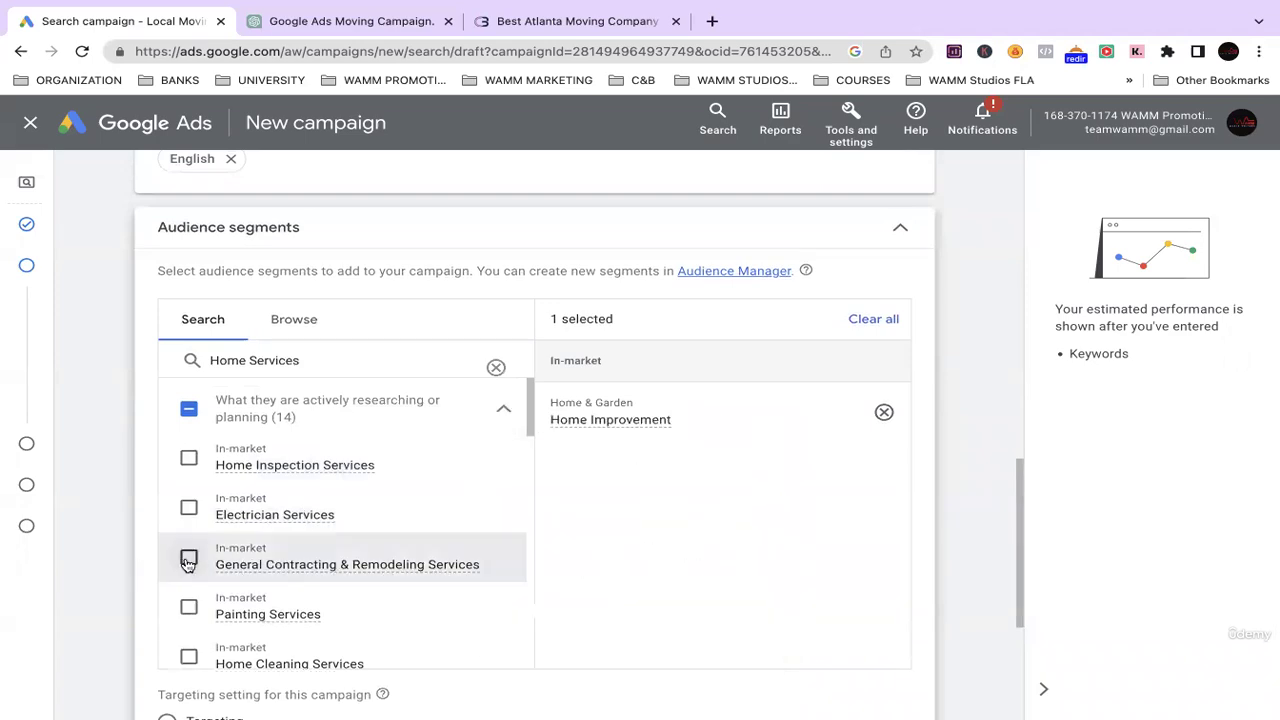
pyautogui.scroll(1, 288, 394)
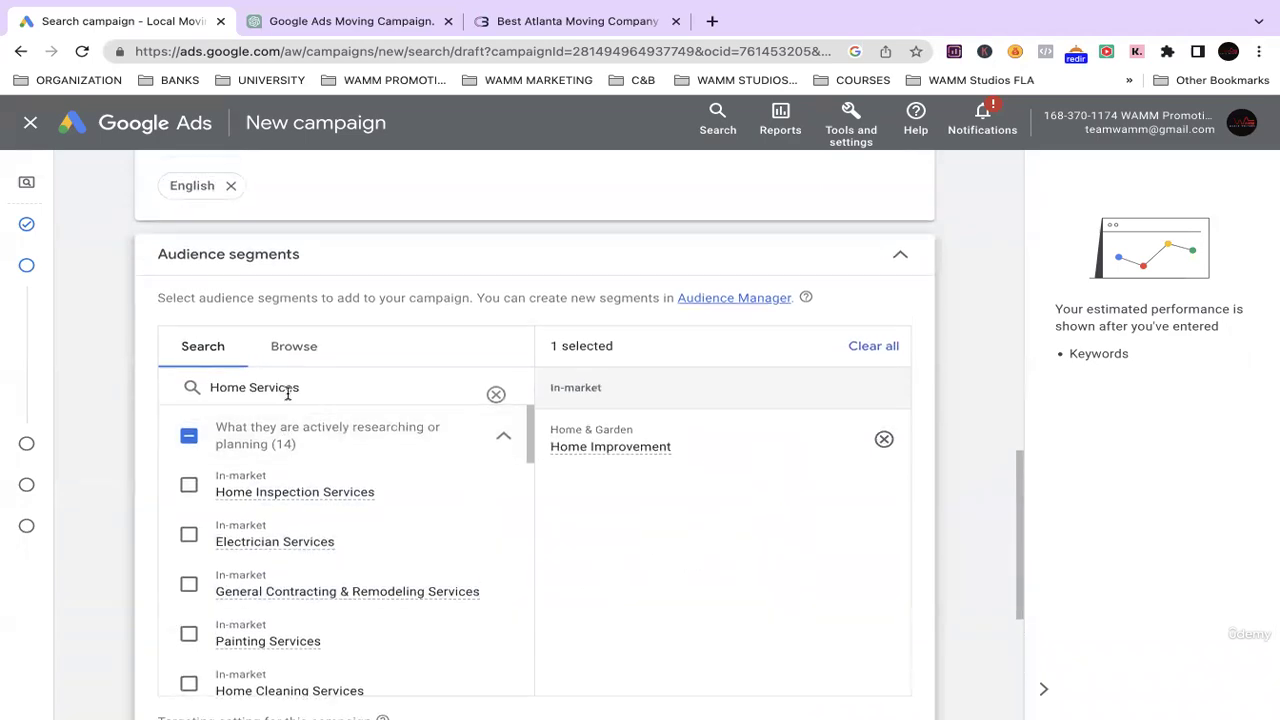
pyautogui.click(337, 21)
pyautogui.moveTo(541, 323); pyautogui.dragTo(466, 325)
pyautogui.hotkey('ctrl', 'c')
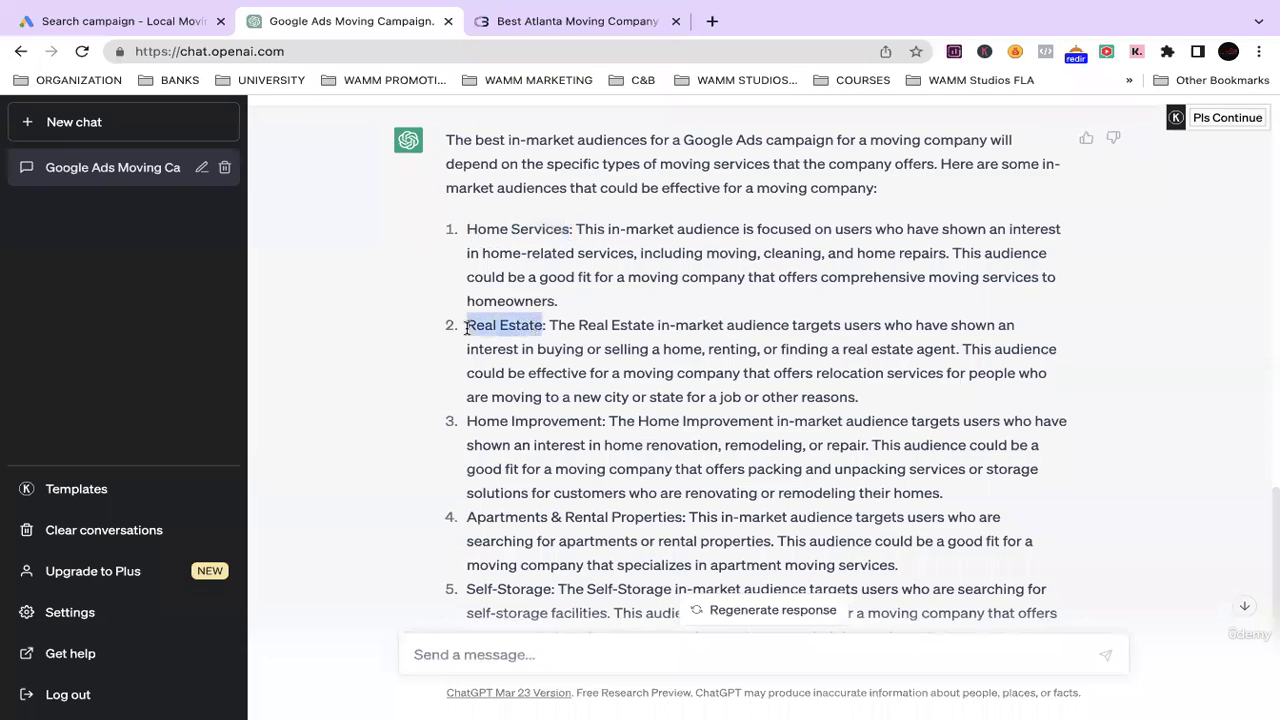
pyautogui.click(130, 28)
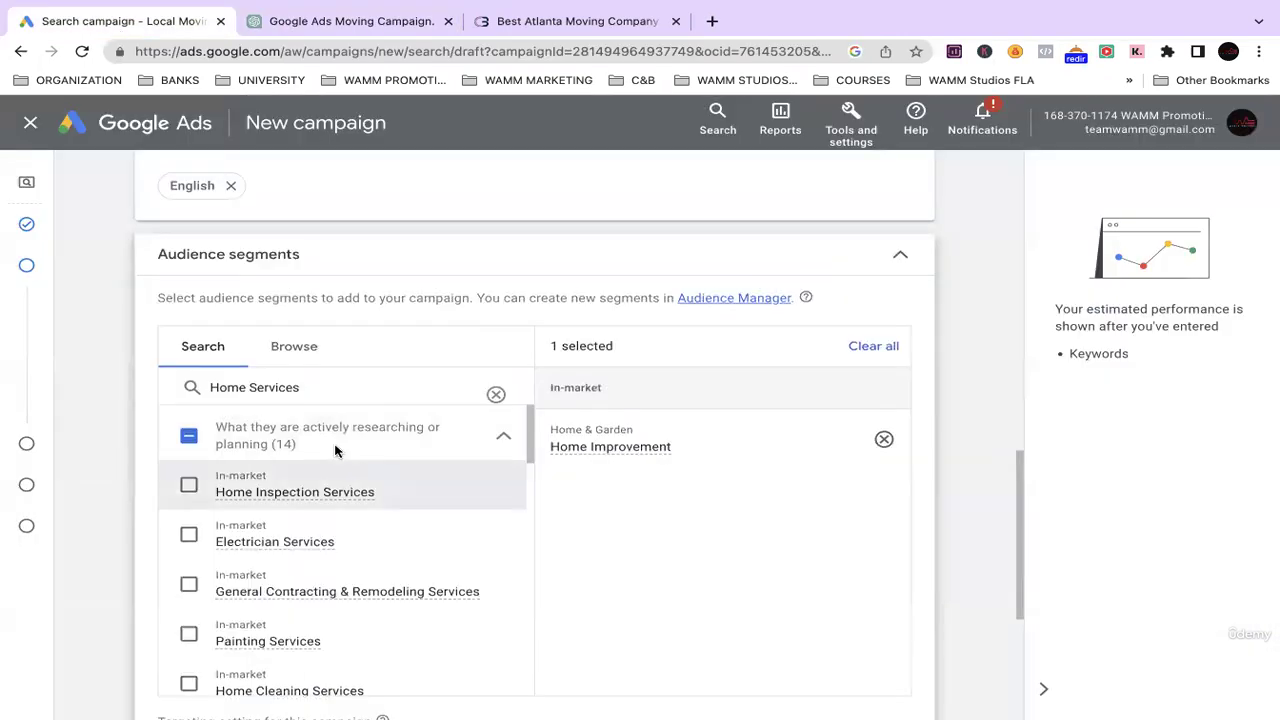
# Search 'Real Estate' and add Real Estate, Residential Properties, Houses (For Sale), Residential (For Sale), New Houses (For Sale).
pyautogui.tripleClick(291, 394)
pyautogui.hotkey('ctrl', 'v')
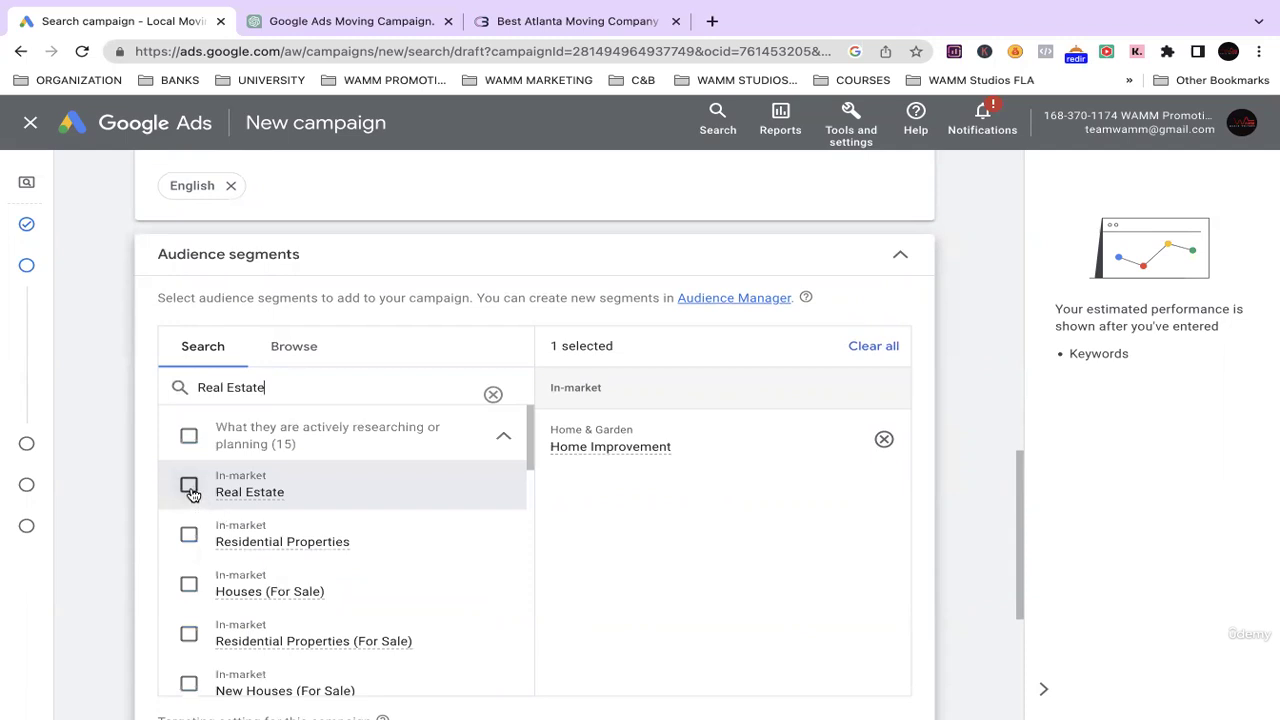
pyautogui.click(189, 486)
pyautogui.scroll(-1, 196, 515)
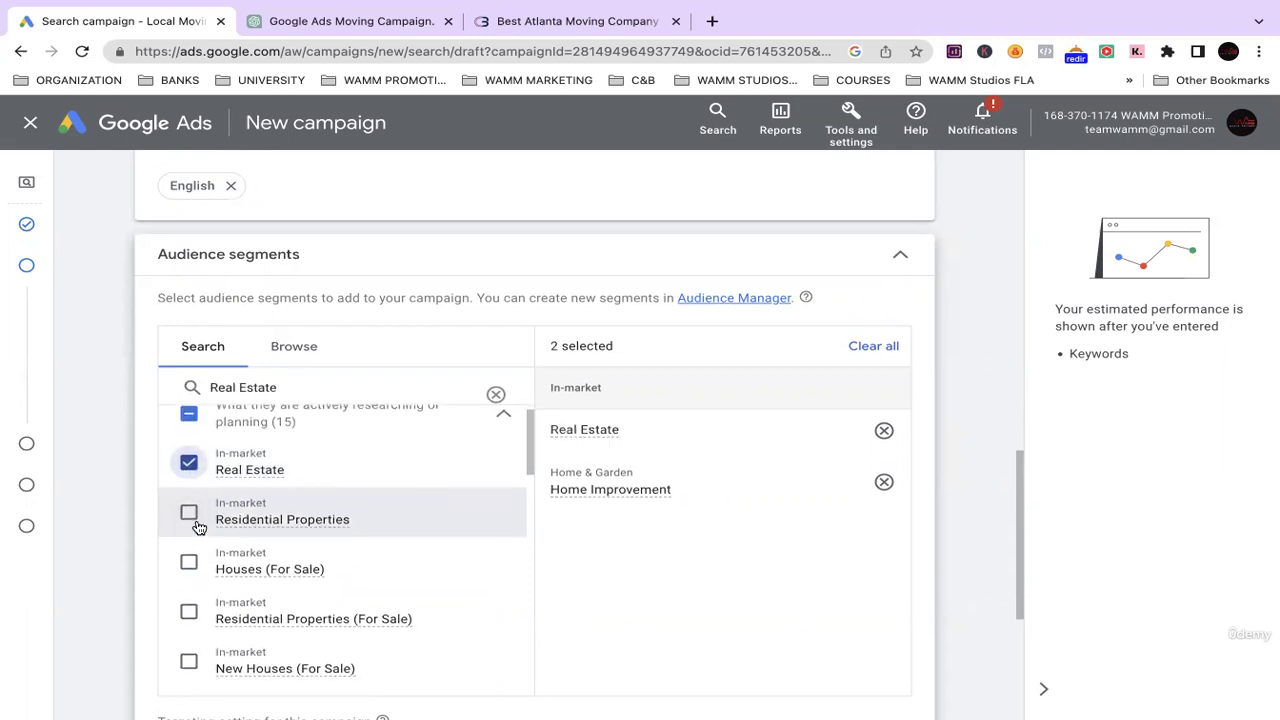
pyautogui.click(189, 520)
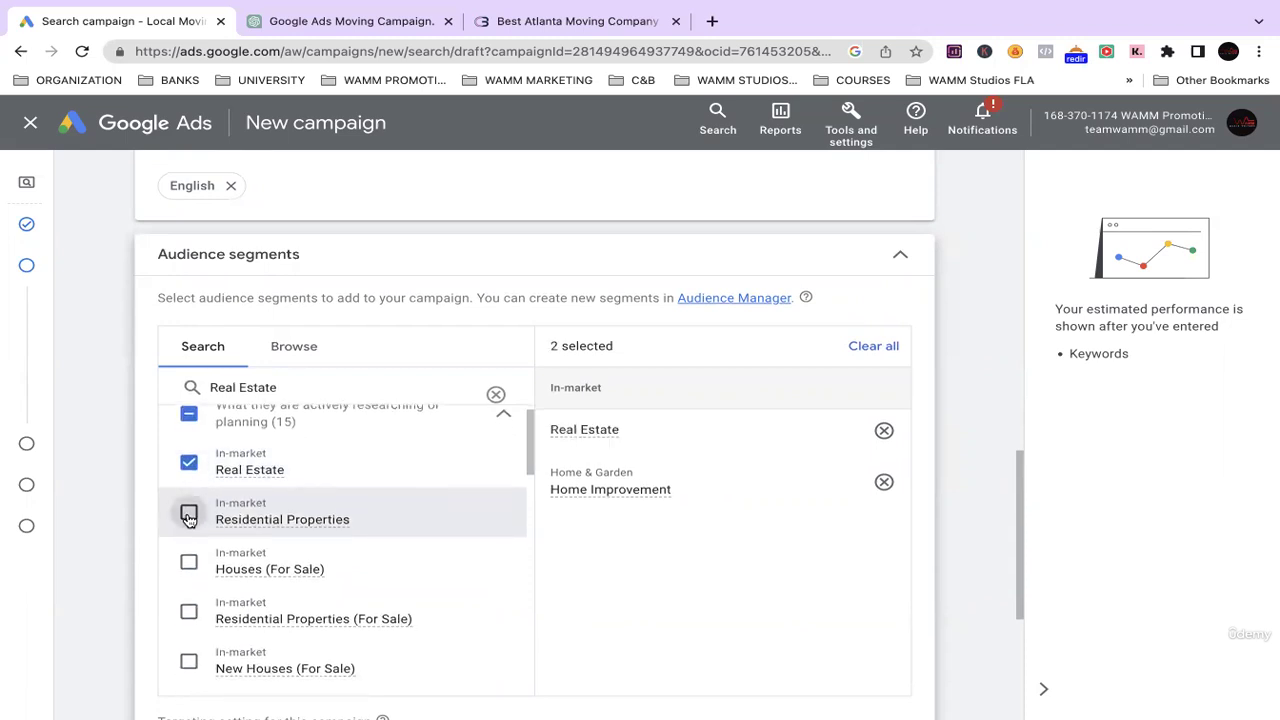
pyautogui.click(189, 563)
pyautogui.scroll(-2, 257, 540)
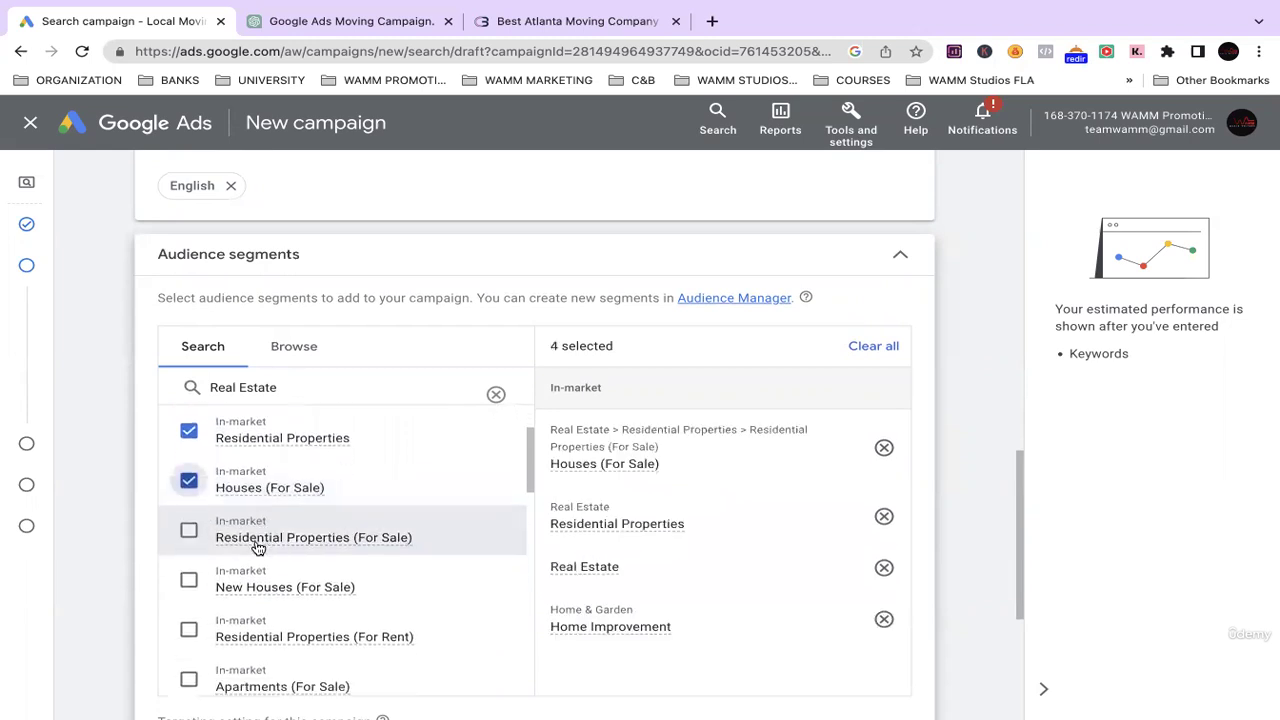
pyautogui.click(188, 525)
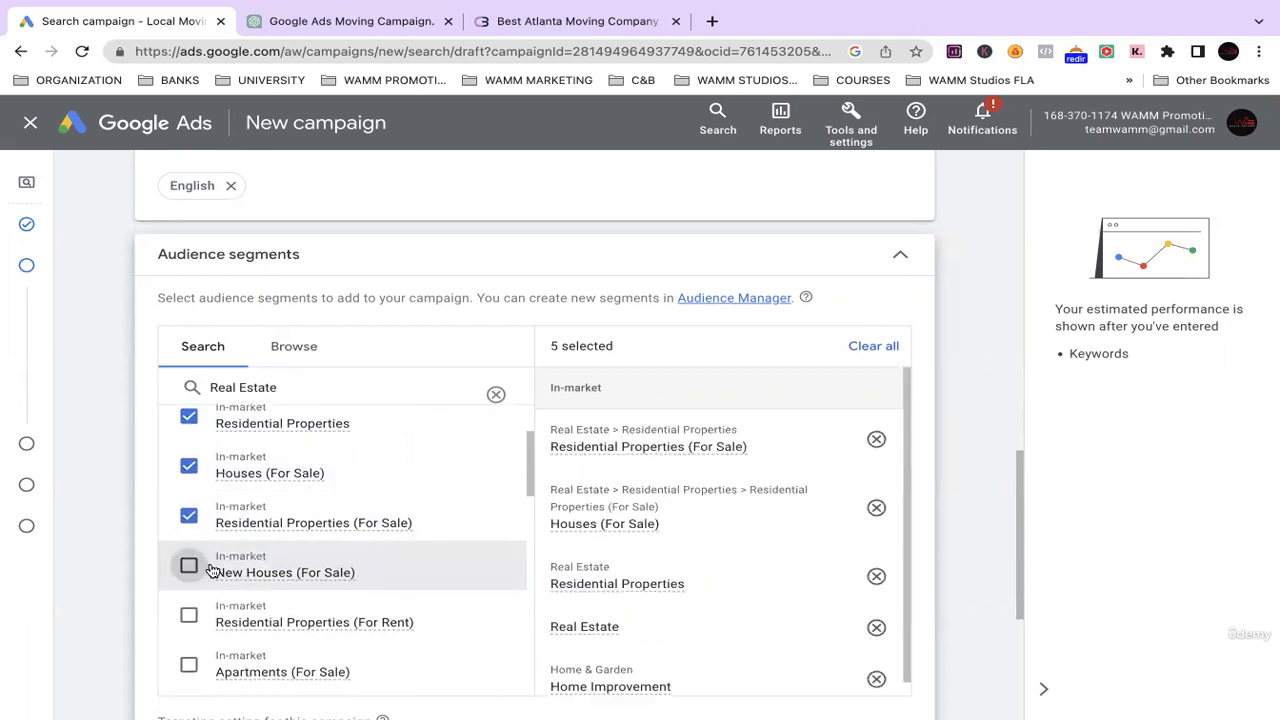
pyautogui.click(189, 572)
# Add Residential (For Rent), Apartments and New Apartments (For Sale), Houses and Apartments (For Rent), leaving Vacation Rentals unticked.
pyautogui.scroll(-2, 212, 576)
pyautogui.click(190, 490)
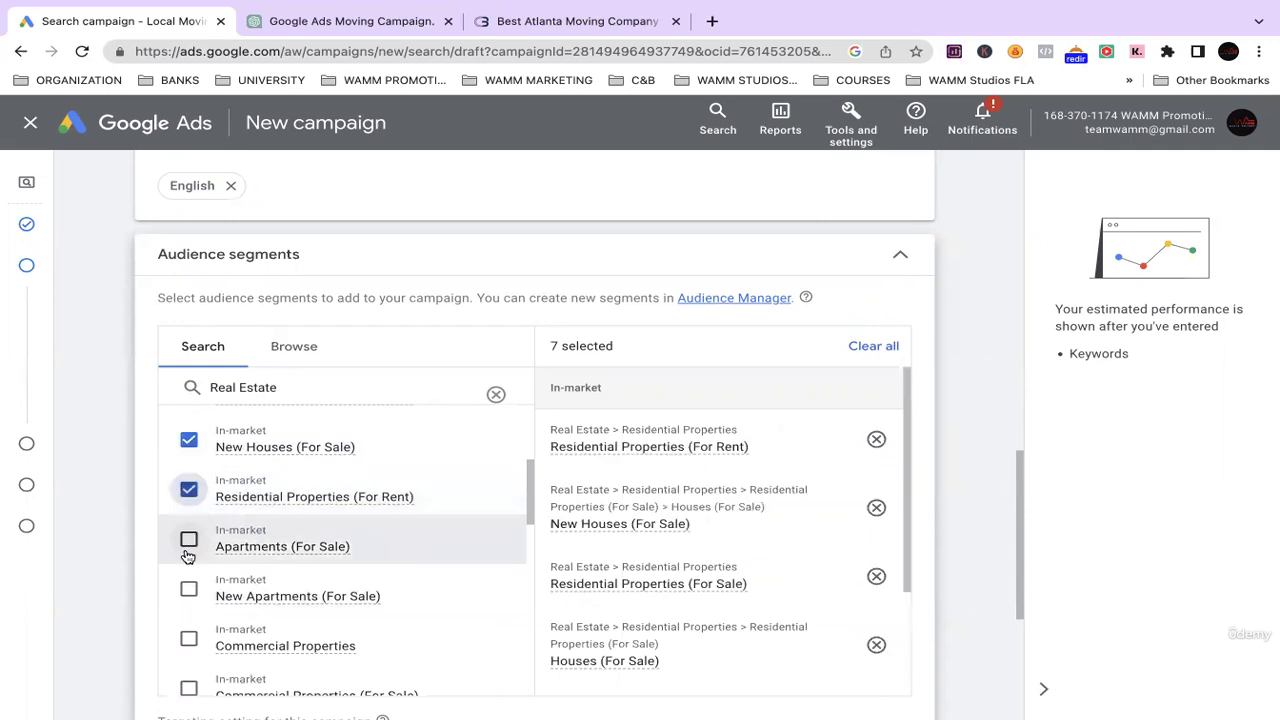
pyautogui.click(189, 541)
pyautogui.scroll(-1, 186, 558)
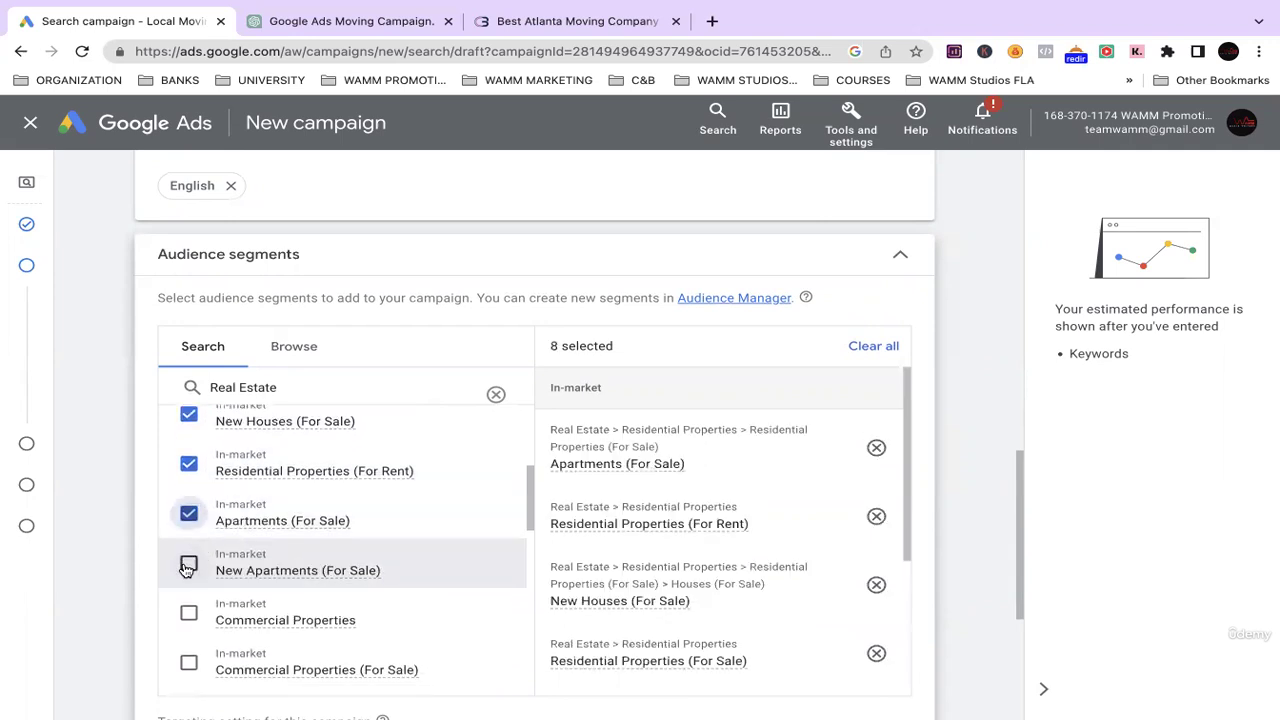
pyautogui.click(187, 566)
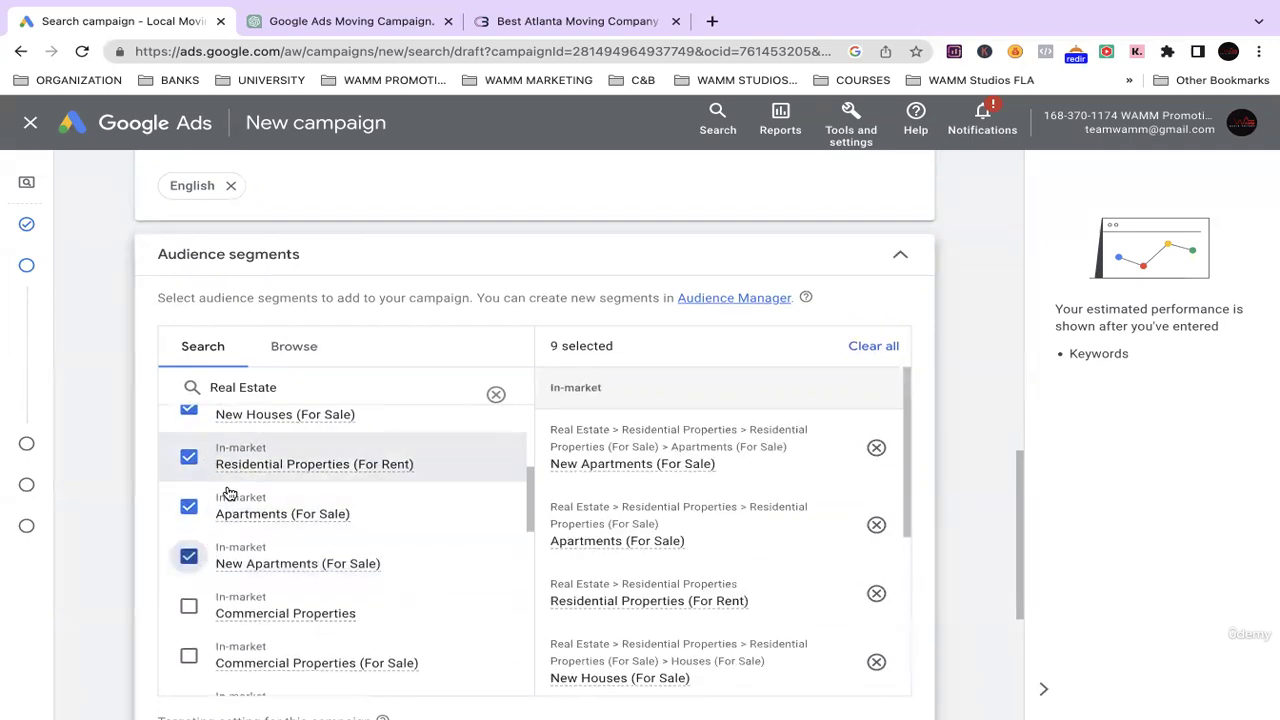
pyautogui.scroll(-4, 228, 500)
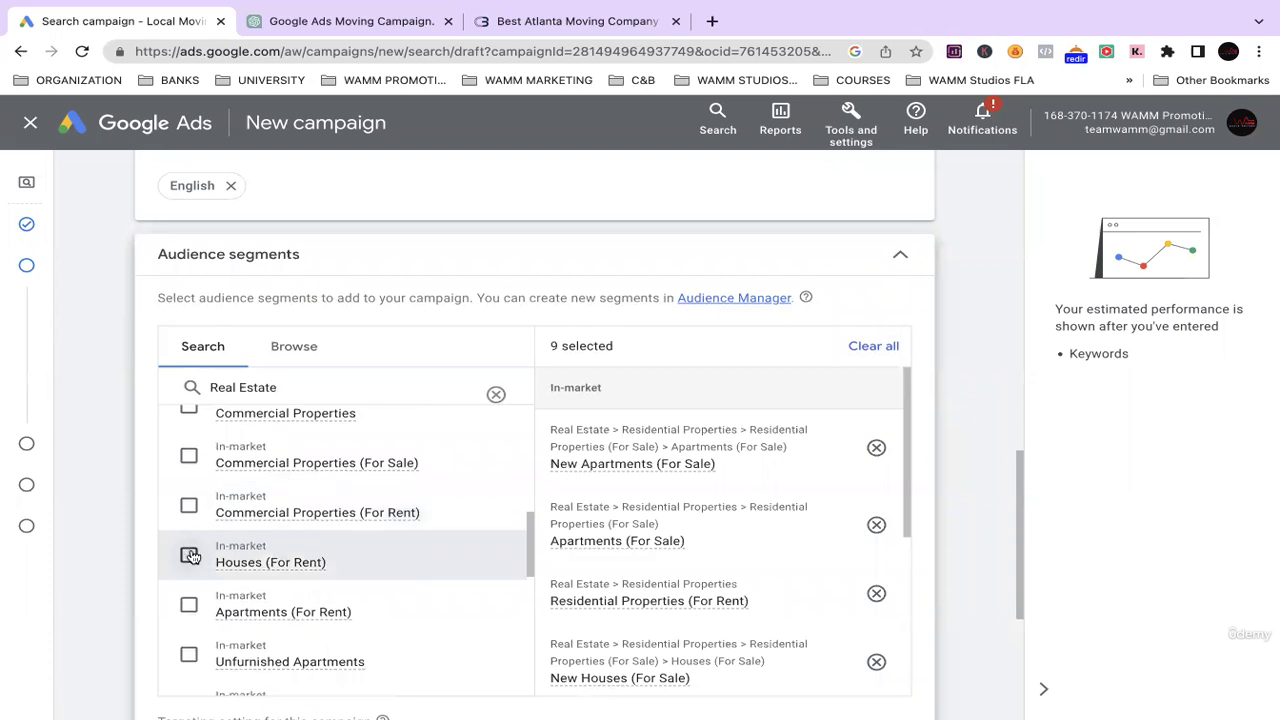
pyautogui.click(189, 553)
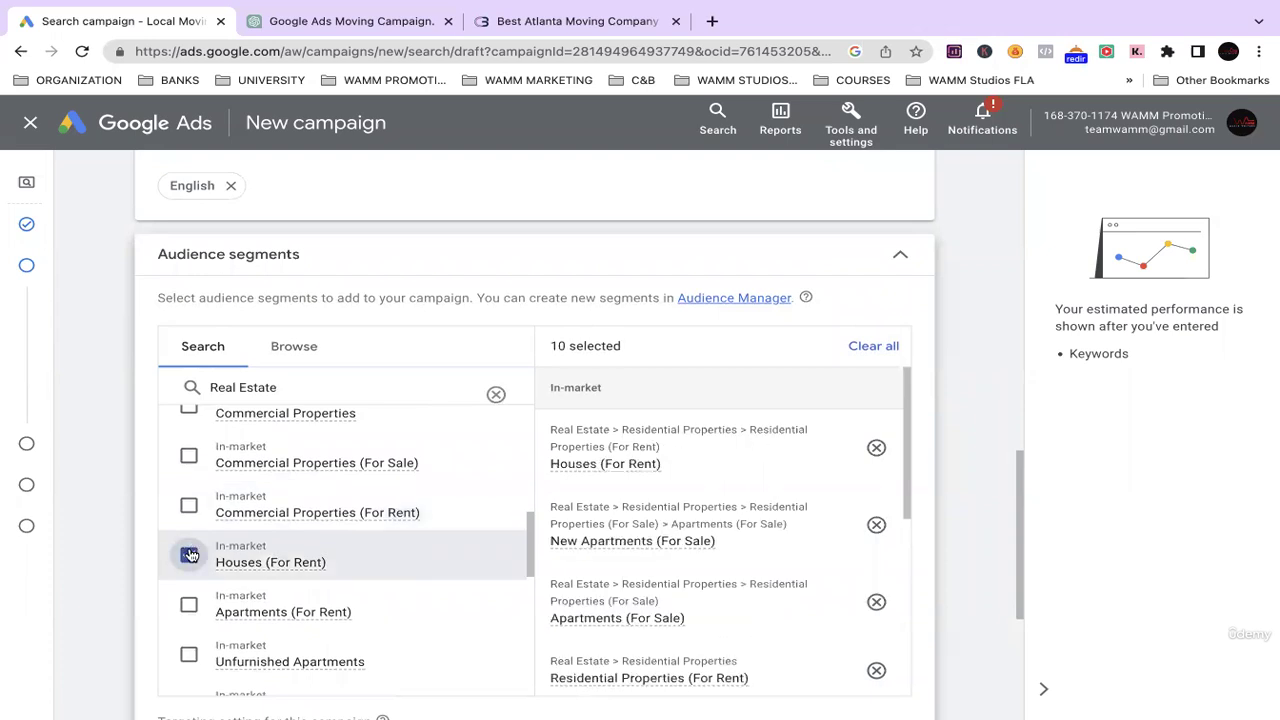
pyautogui.click(189, 602)
pyautogui.scroll(-2, 298, 540)
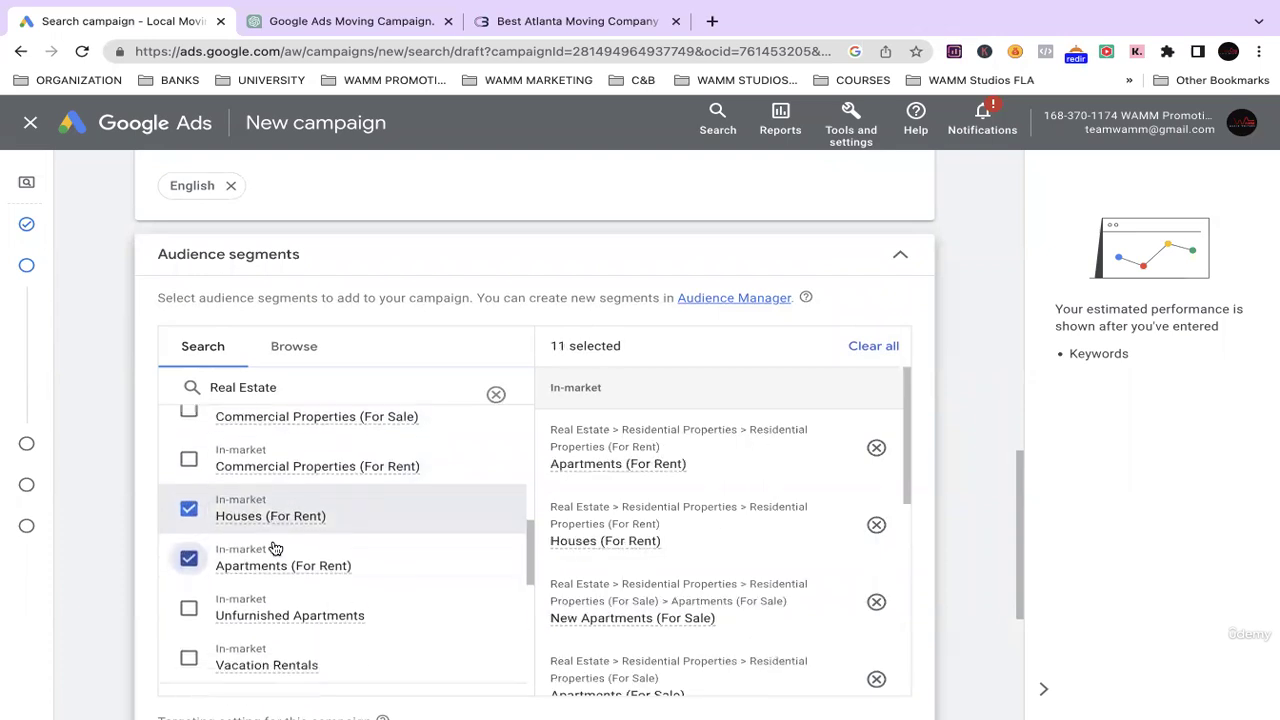
pyautogui.click(189, 599)
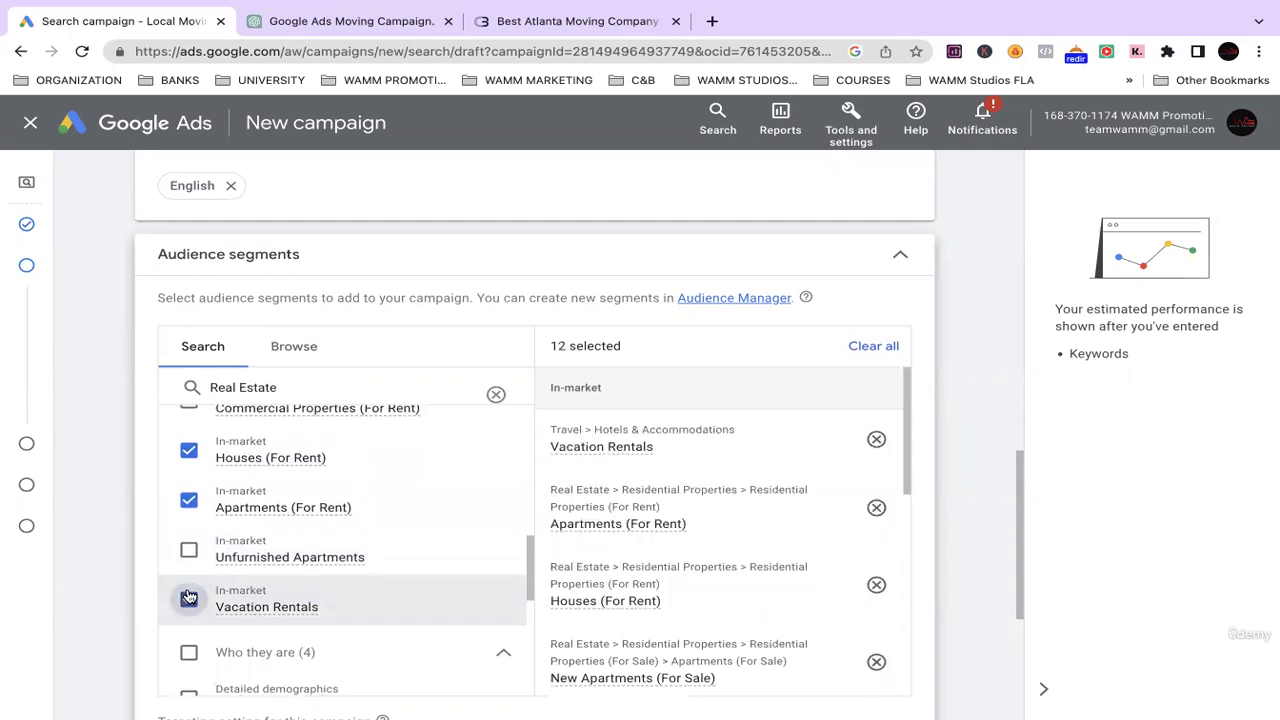
pyautogui.click(188, 601)
pyautogui.scroll(2, 189, 537)
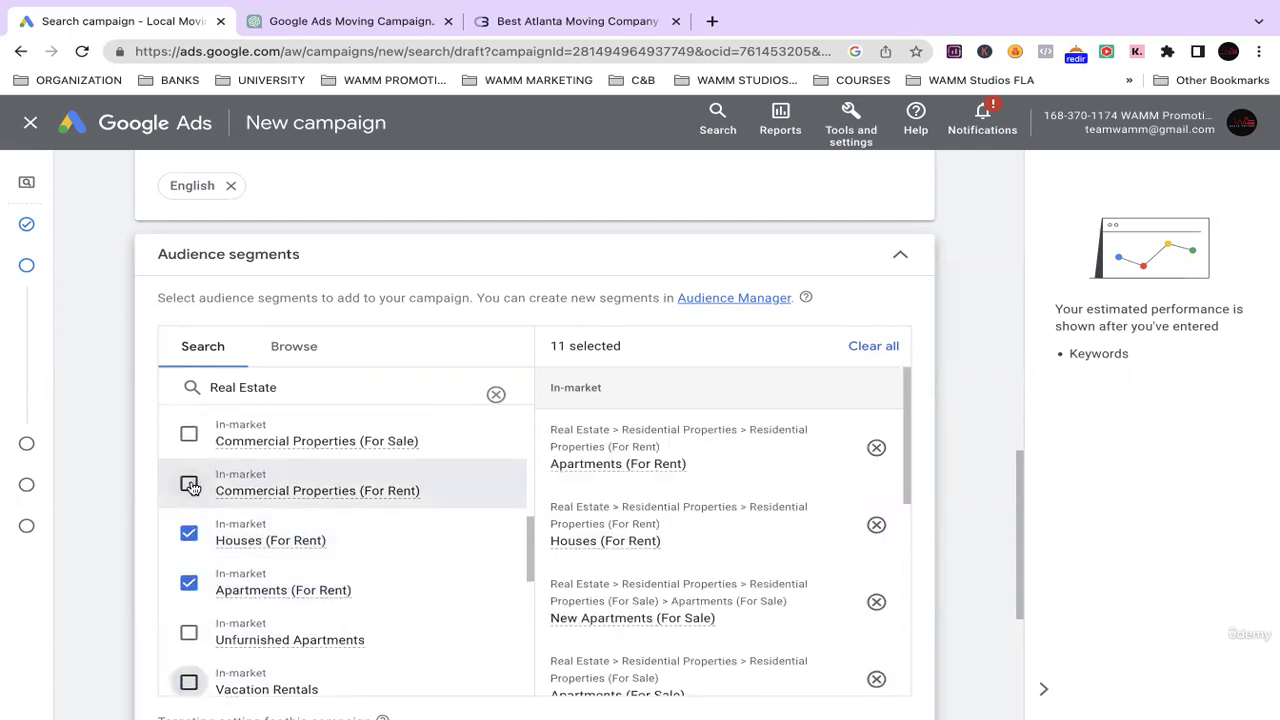
# Add Commercial Properties, Commercial Properties (For Sale) and Commercial Properties (For Rent), reaching 14 segments.
pyautogui.click(188, 486)
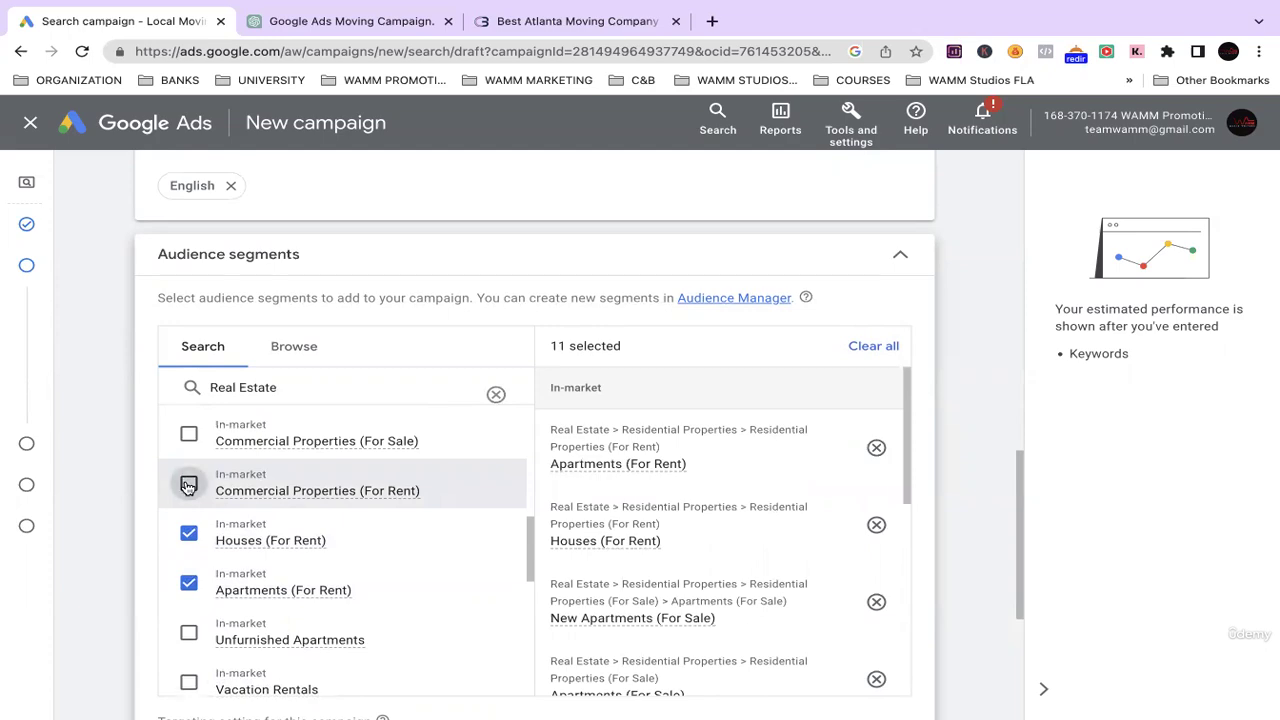
pyautogui.scroll(1, 191, 485)
pyautogui.click(189, 463)
pyautogui.scroll(1, 189, 430)
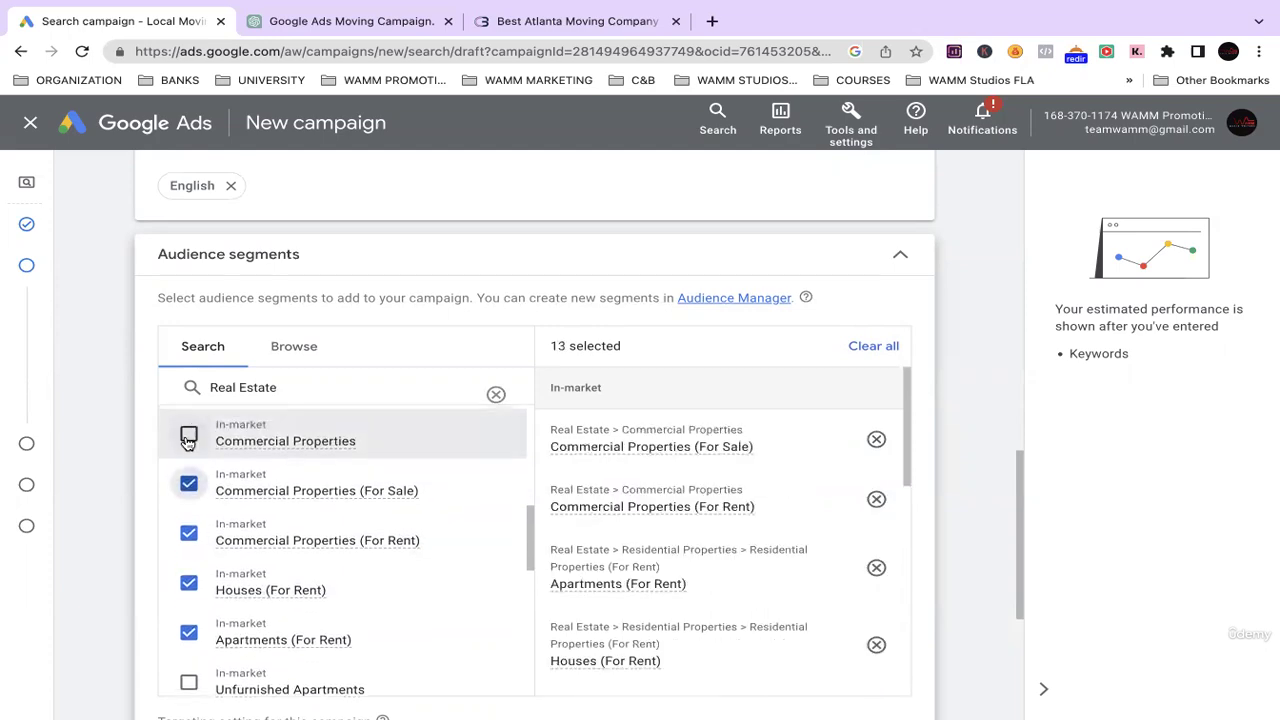
pyautogui.click(189, 438)
pyautogui.scroll(5, 195, 442)
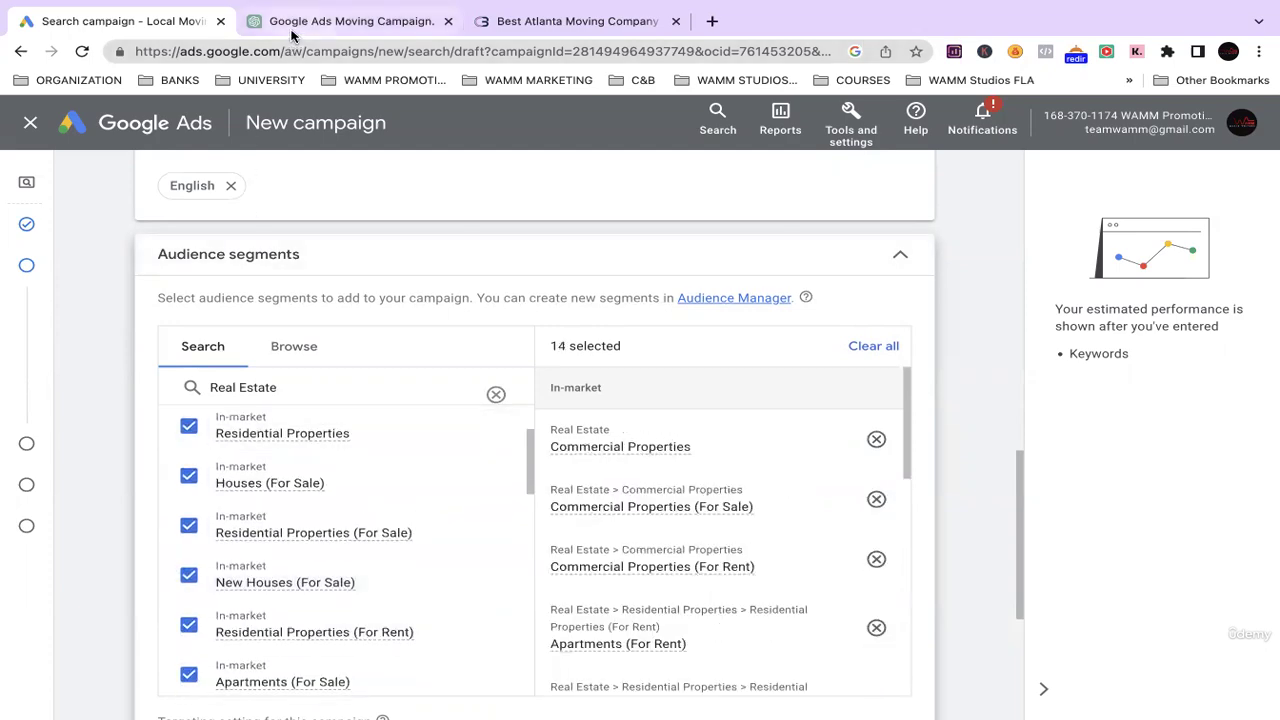
# Select the 'Self-Storage' audience name in ChatGPT's suggestions.
pyautogui.click(340, 21)
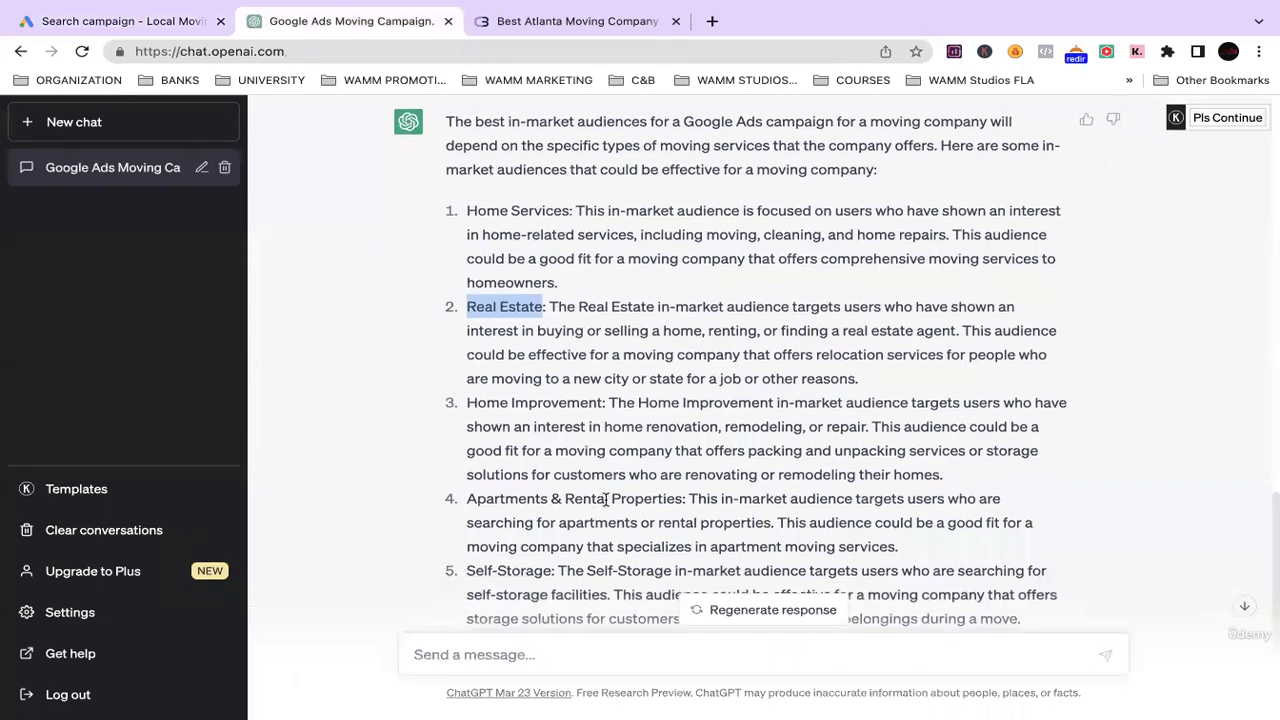
pyautogui.scroll(-1, 600, 500)
pyautogui.moveTo(551, 487); pyautogui.dragTo(479, 489)
# Replace the audience search with 'Self-Storage', then narrow it to just 'Storage'.
pyautogui.press('super+1')
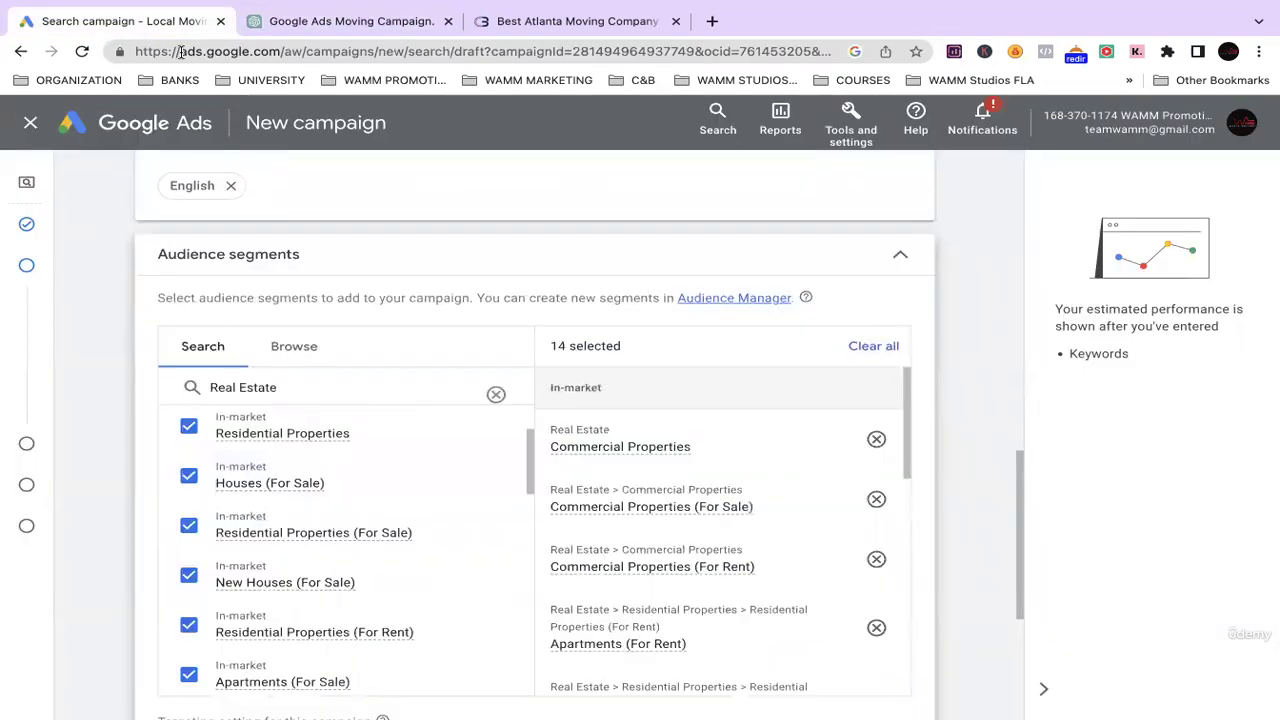
pyautogui.hotkey('ctrl', 'a')
pyautogui.write('Self-Storage')
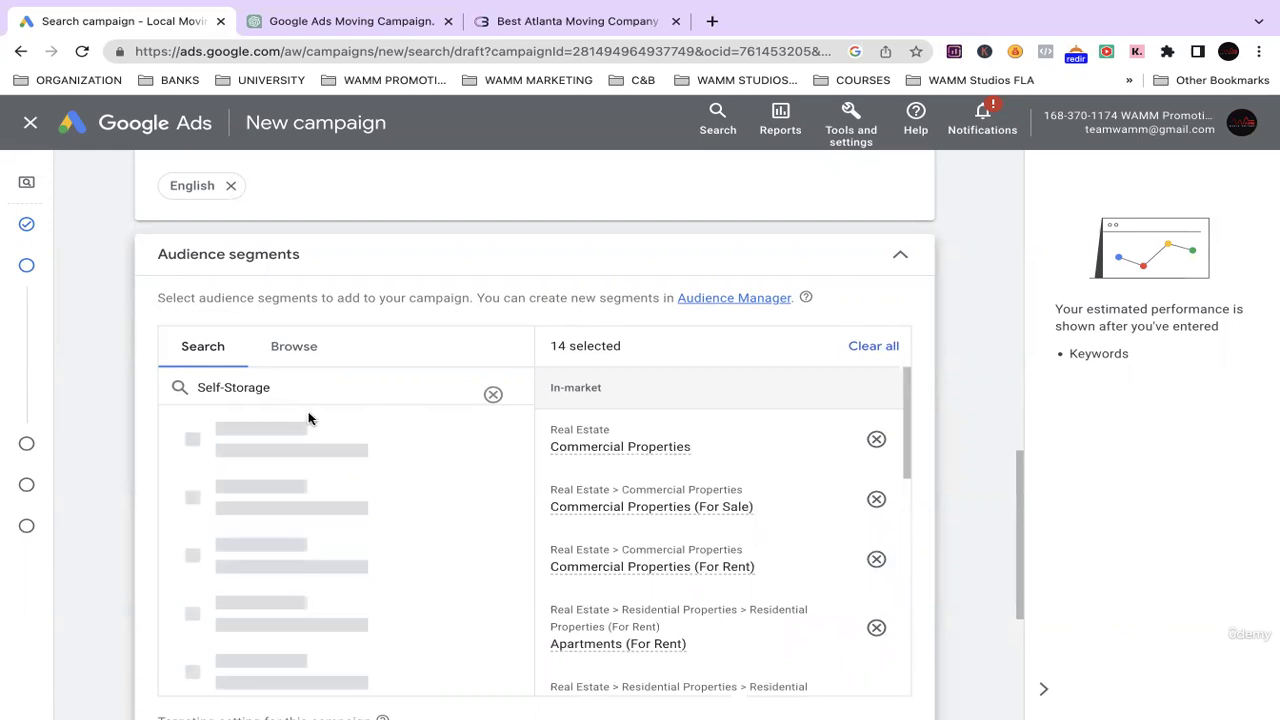
pyautogui.scroll(-2, 351, 457)
pyautogui.scroll(3, 340, 463)
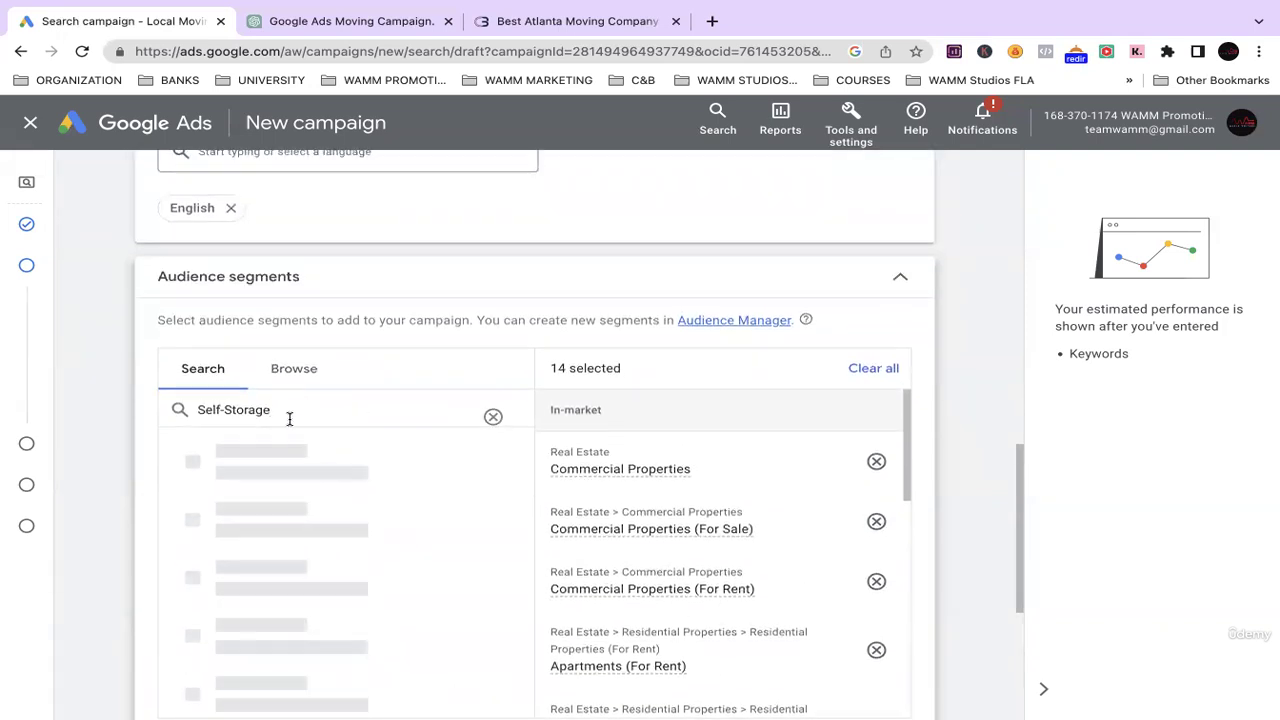
pyautogui.moveTo(225, 406); pyautogui.dragTo(148, 405)
pyautogui.click(295, 405)
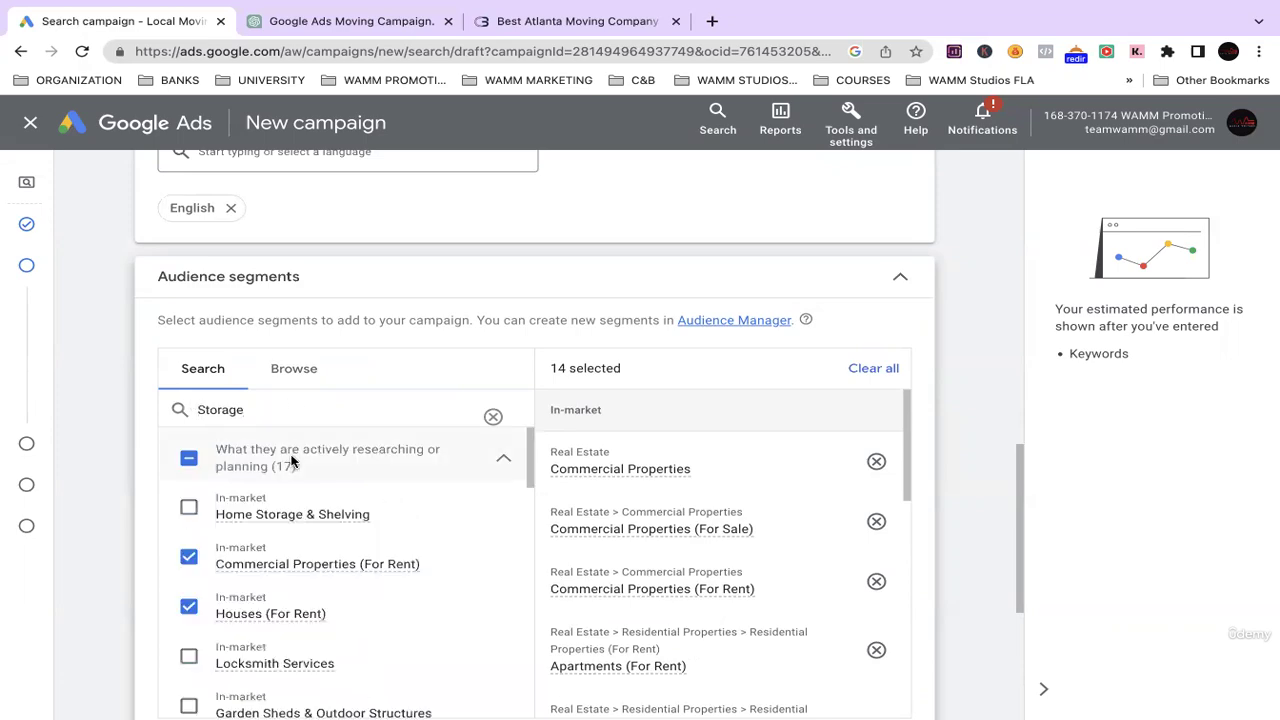
# Tick Home Storage & Shelving and Moving & Relocation, bringing the campaign to 16 segments.
pyautogui.scroll(-2, 303, 571)
pyautogui.scroll(2, 314, 609)
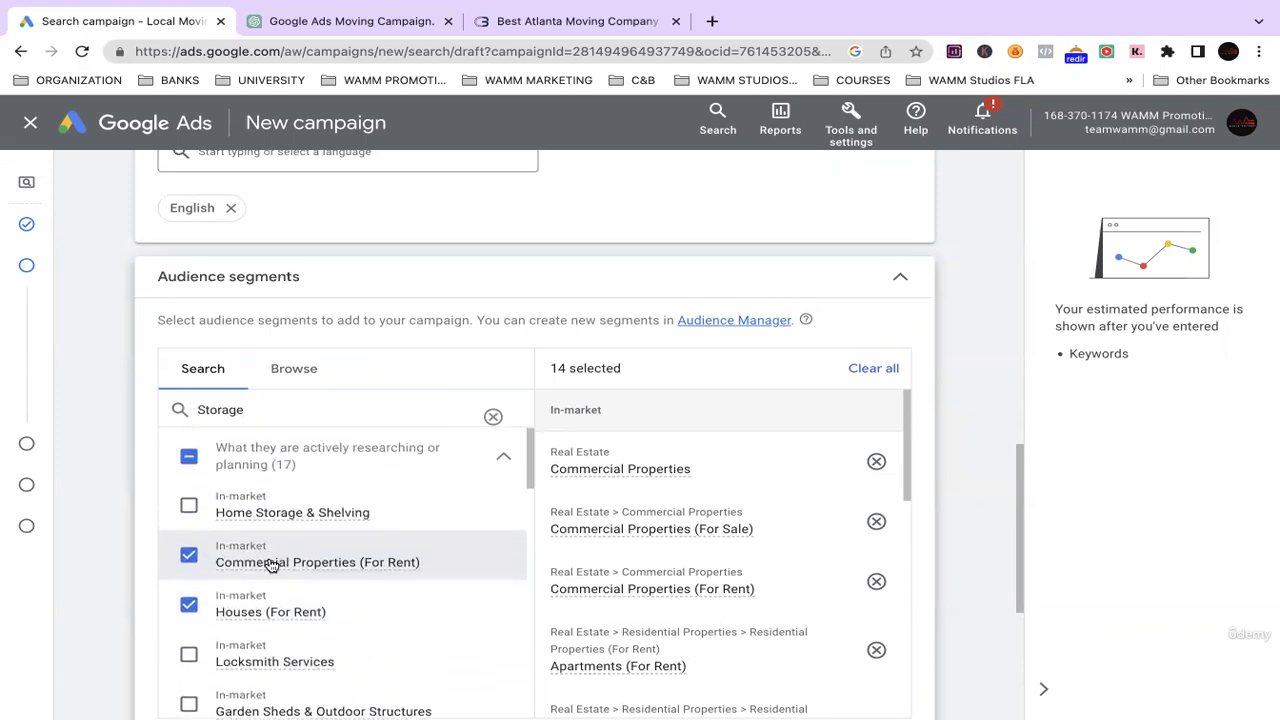
pyautogui.scroll(-4, 260, 540)
pyautogui.scroll(5, 266, 511)
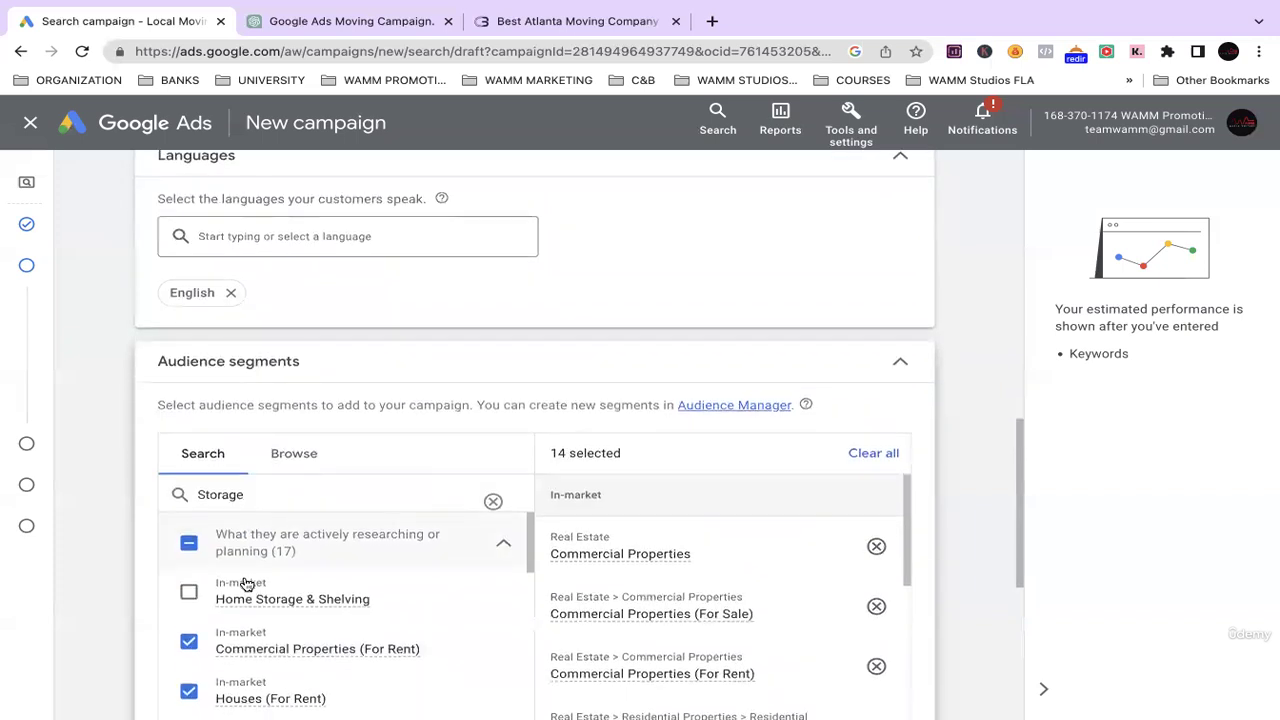
pyautogui.scroll(-1, 220, 592)
pyautogui.click(189, 589)
pyautogui.scroll(-2, 297, 531)
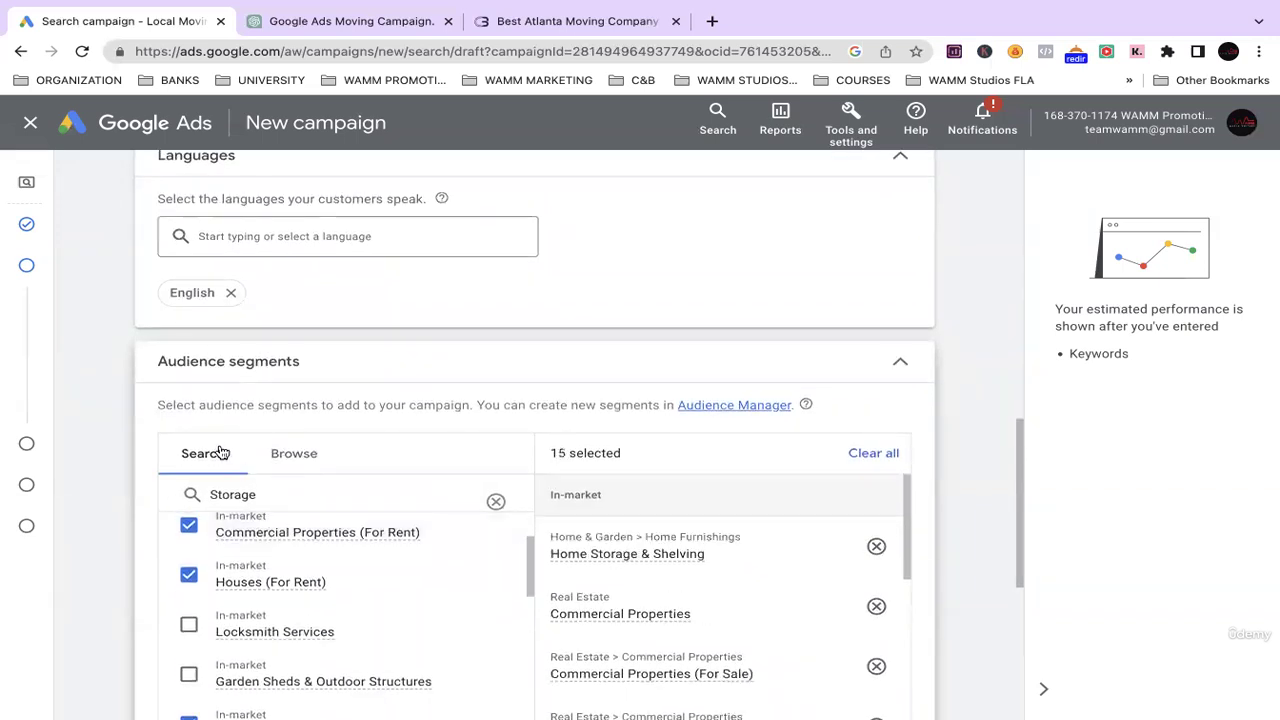
pyautogui.scroll(-2, 220, 451)
pyautogui.scroll(-4, 280, 450)
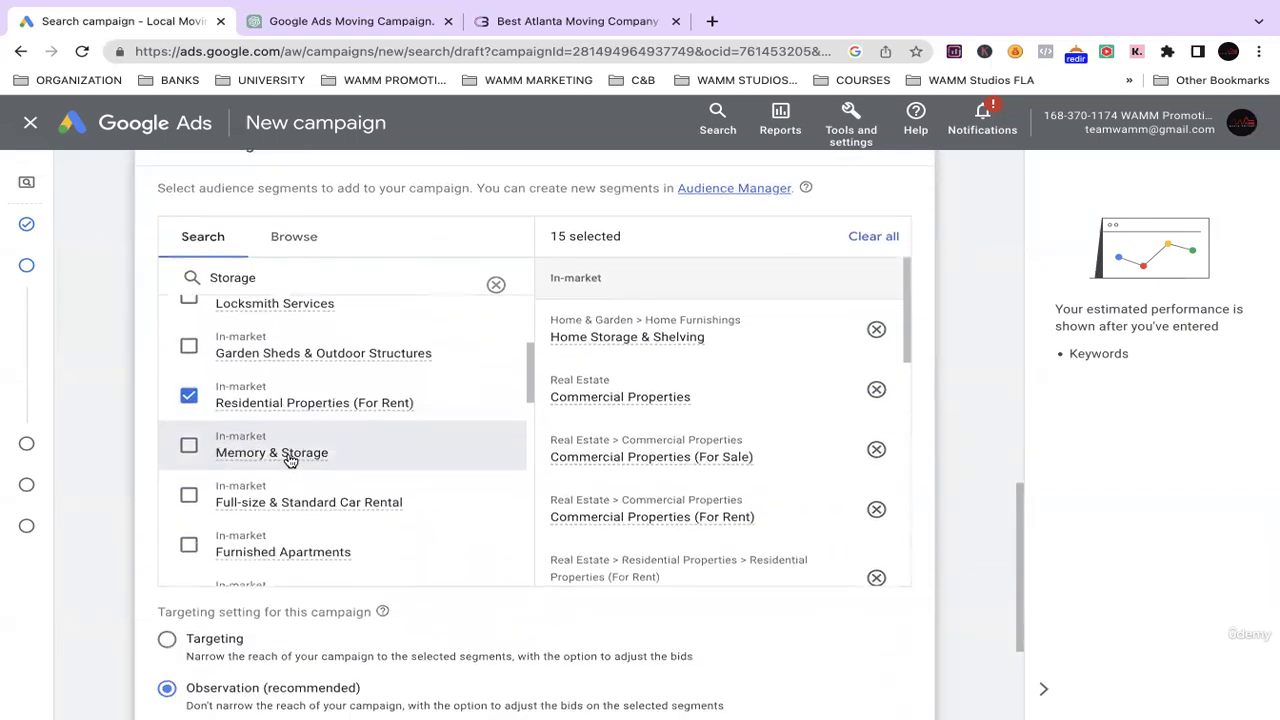
pyautogui.scroll(-1, 293, 436)
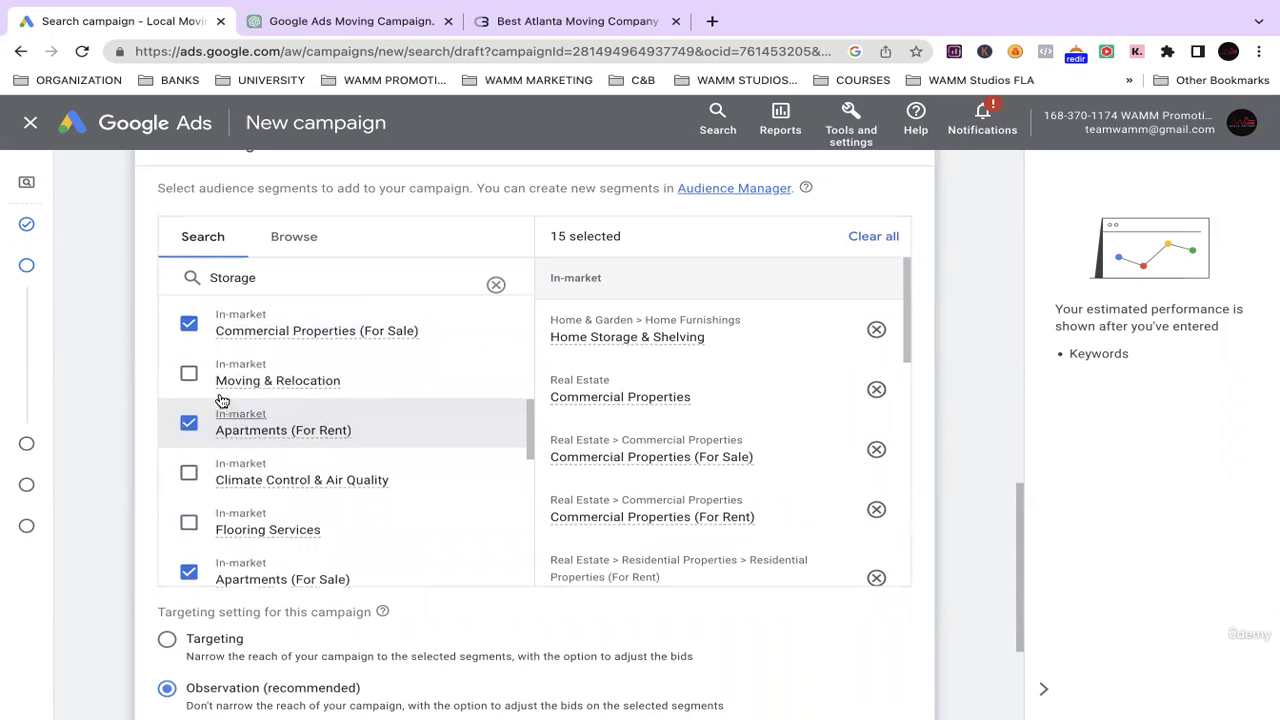
pyautogui.click(190, 378)
pyautogui.scroll(-4, 318, 465)
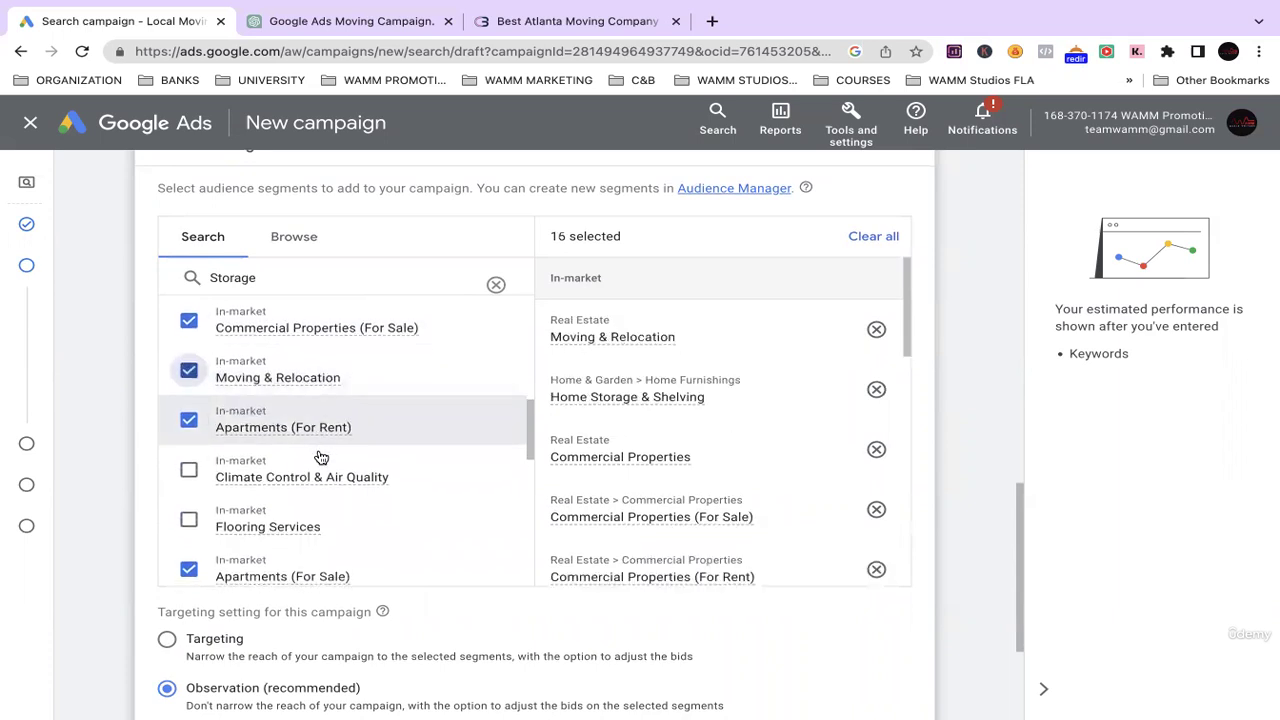
pyautogui.scroll(-2, 260, 455)
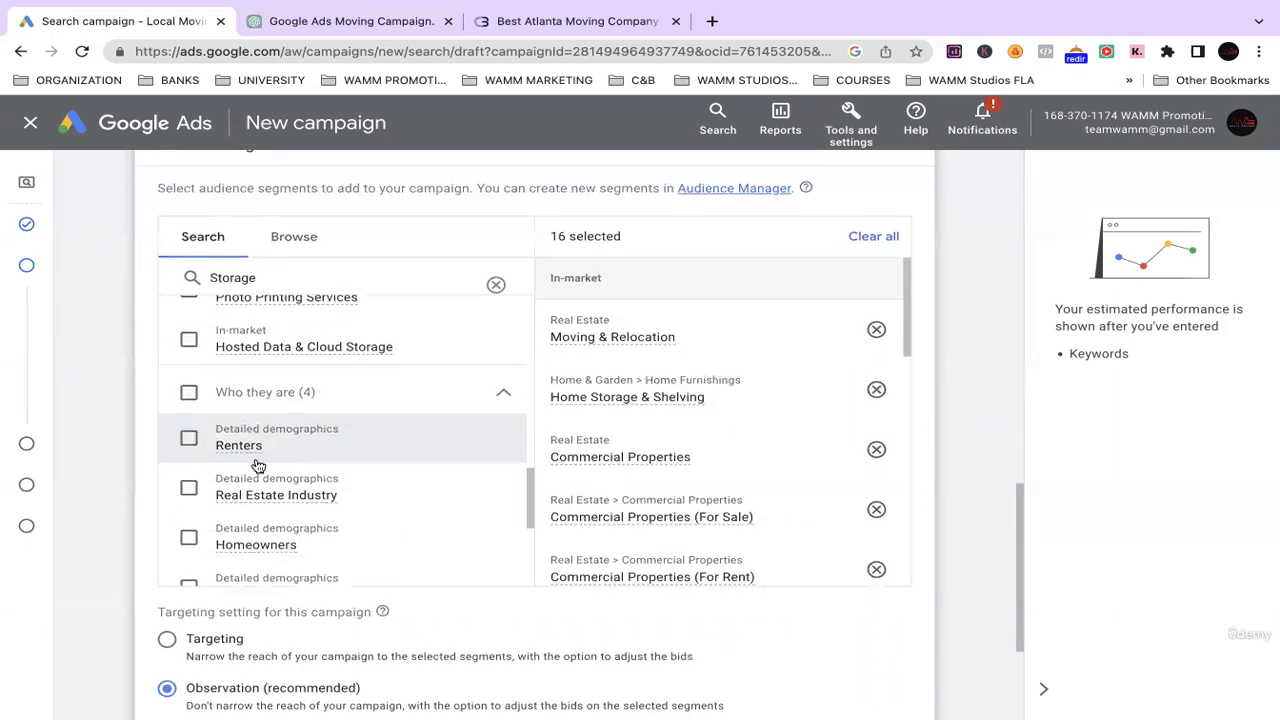
pyautogui.scroll(1, 285, 450)
pyautogui.scroll(5, 286, 447)
pyautogui.scroll(-7, 286, 448)
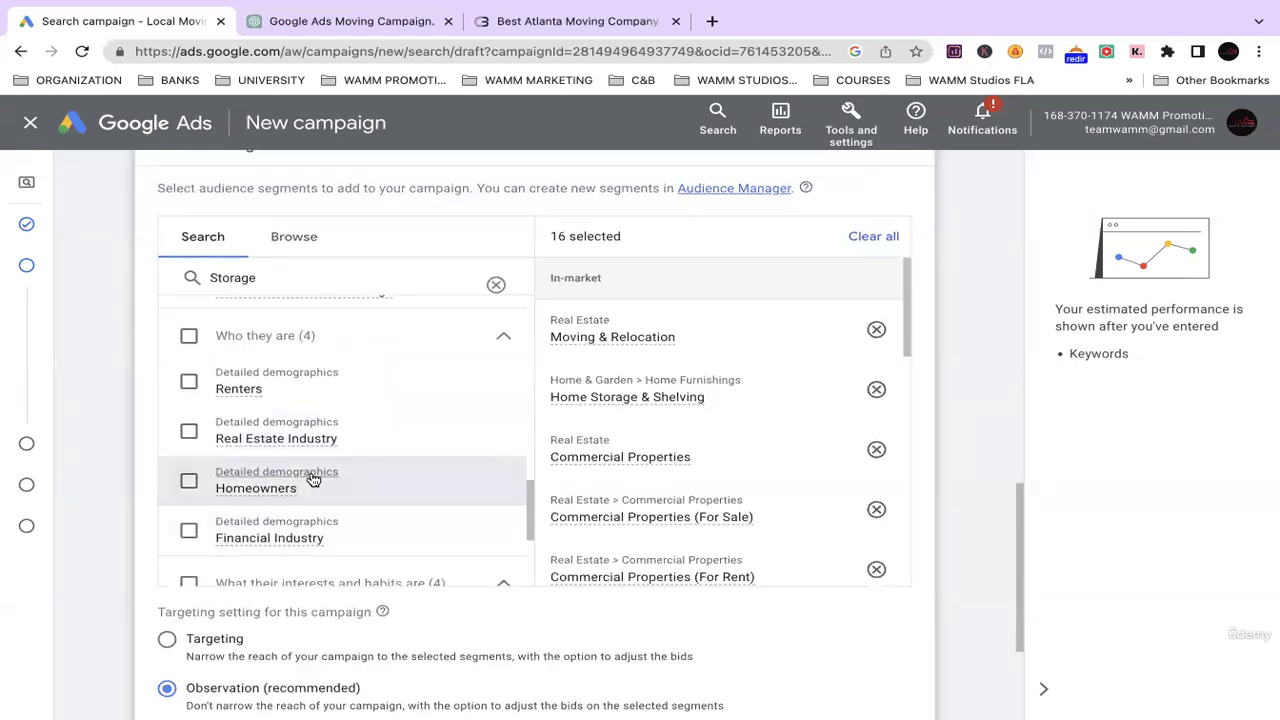
pyautogui.click(337, 22)
# Scroll through ChatGPT's moving-company audience answer and highlight the 'Demographic targeting' suggestion.
pyautogui.scroll(15, 554, 355)
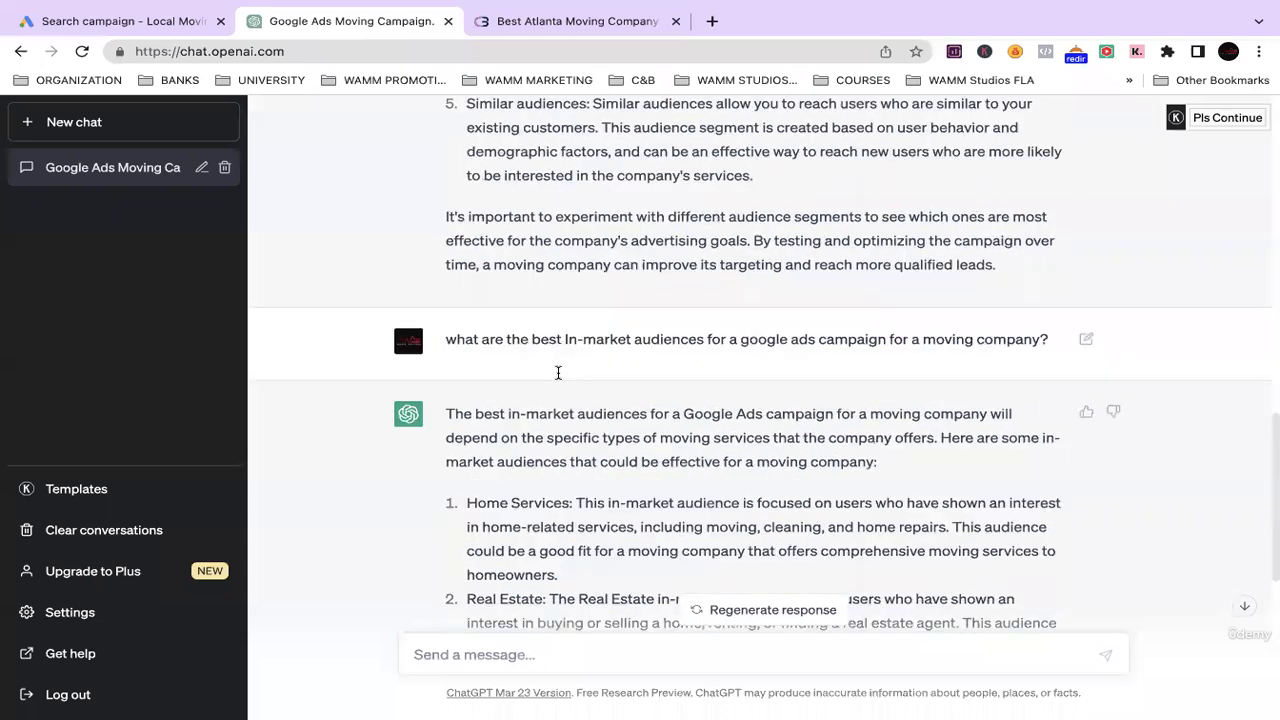
pyautogui.scroll(-3, 564, 409)
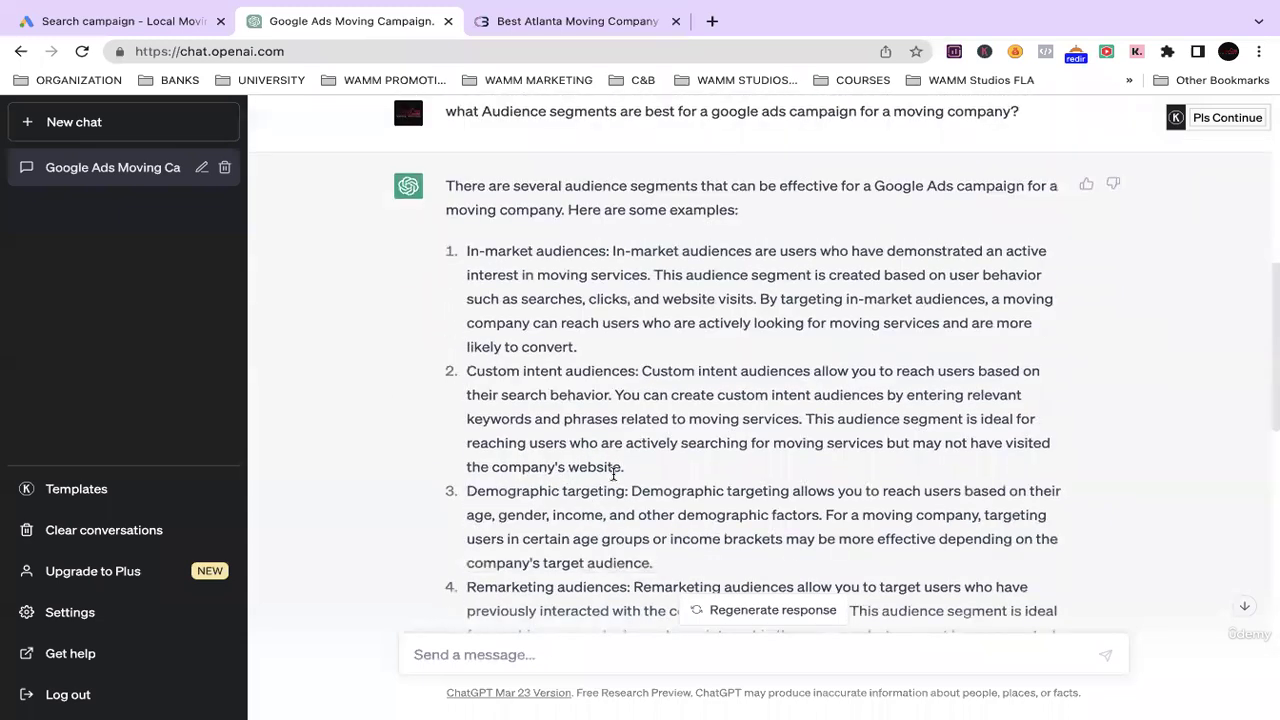
pyautogui.scroll(-1, 622, 475)
pyautogui.moveTo(625, 476); pyautogui.dragTo(459, 480)
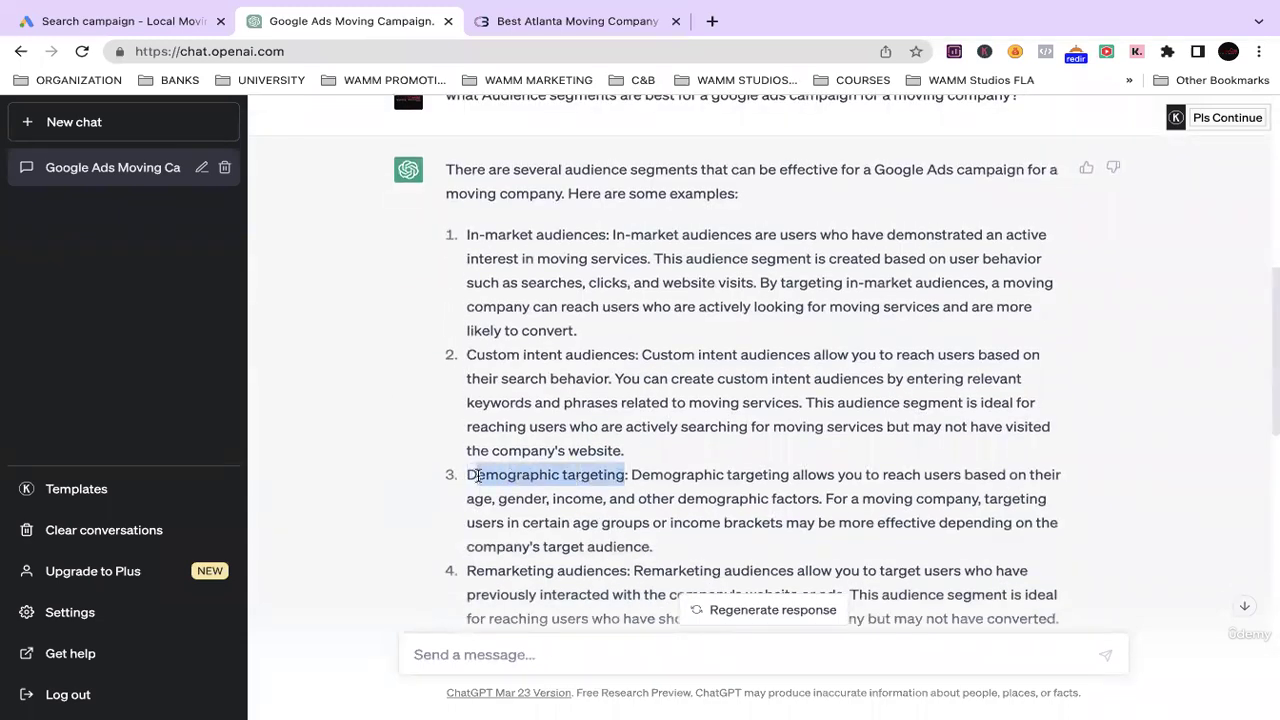
pyautogui.scroll(-5, 651, 472)
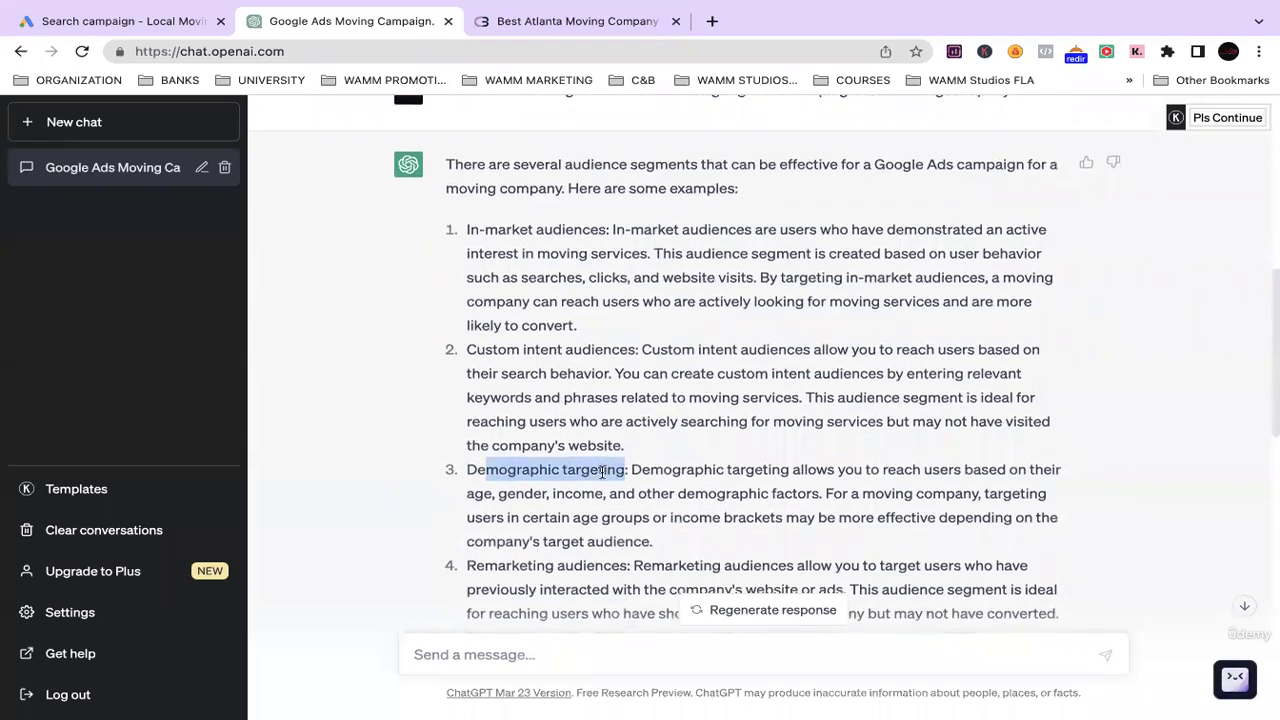
# Back in Google Ads, review the 16 selected audience segments kept in Observation mode.
pyautogui.click(141, 21)
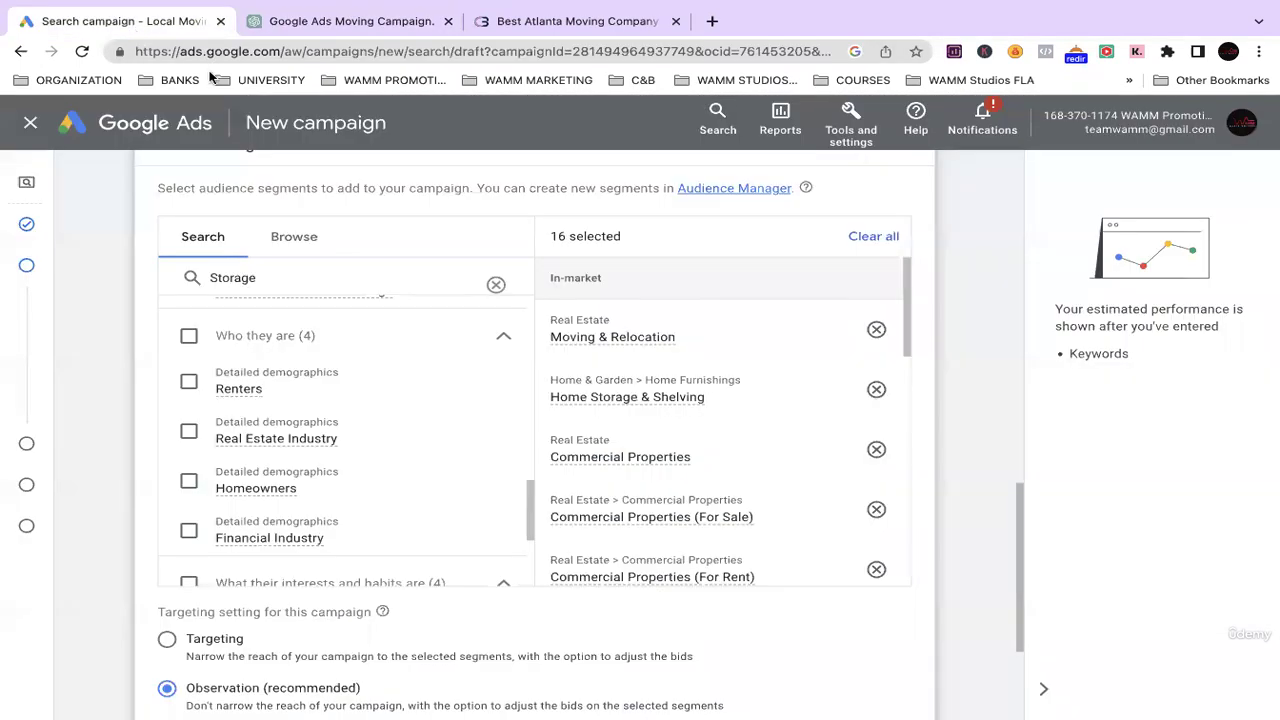
pyautogui.scroll(-1, 300, 500)
pyautogui.scroll(3, 256, 383)
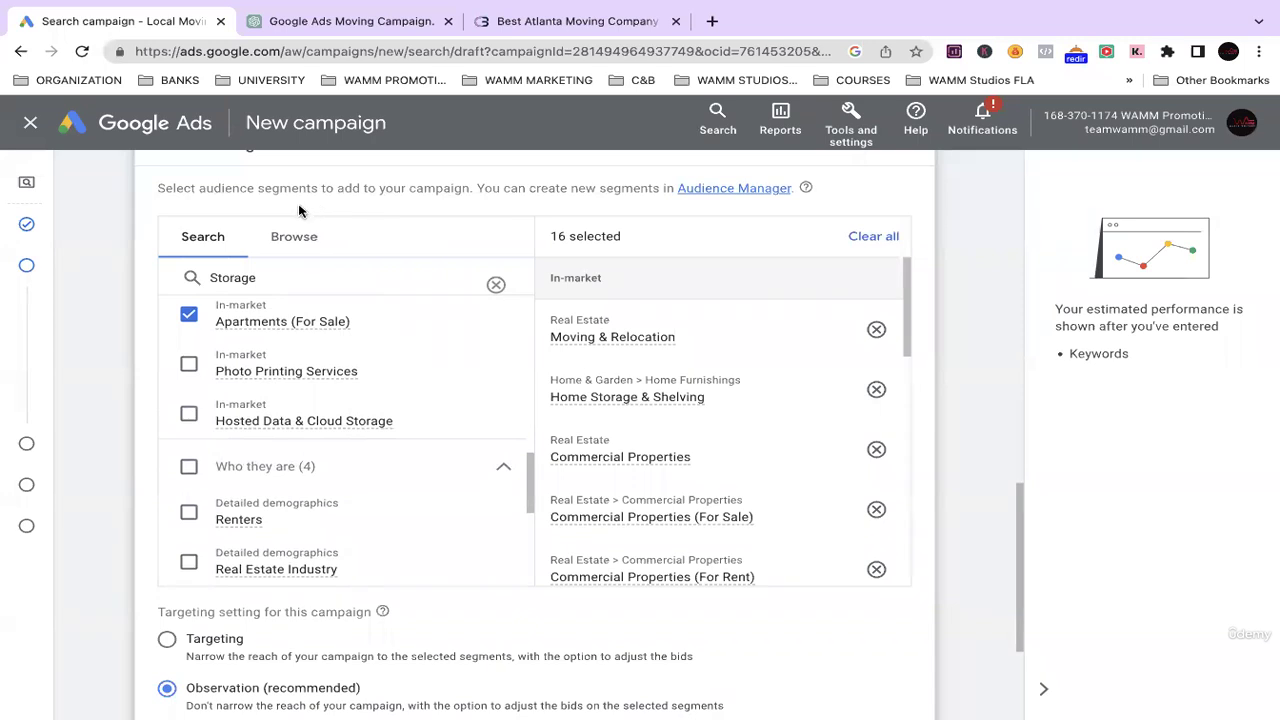
pyautogui.scroll(-3, 320, 371)
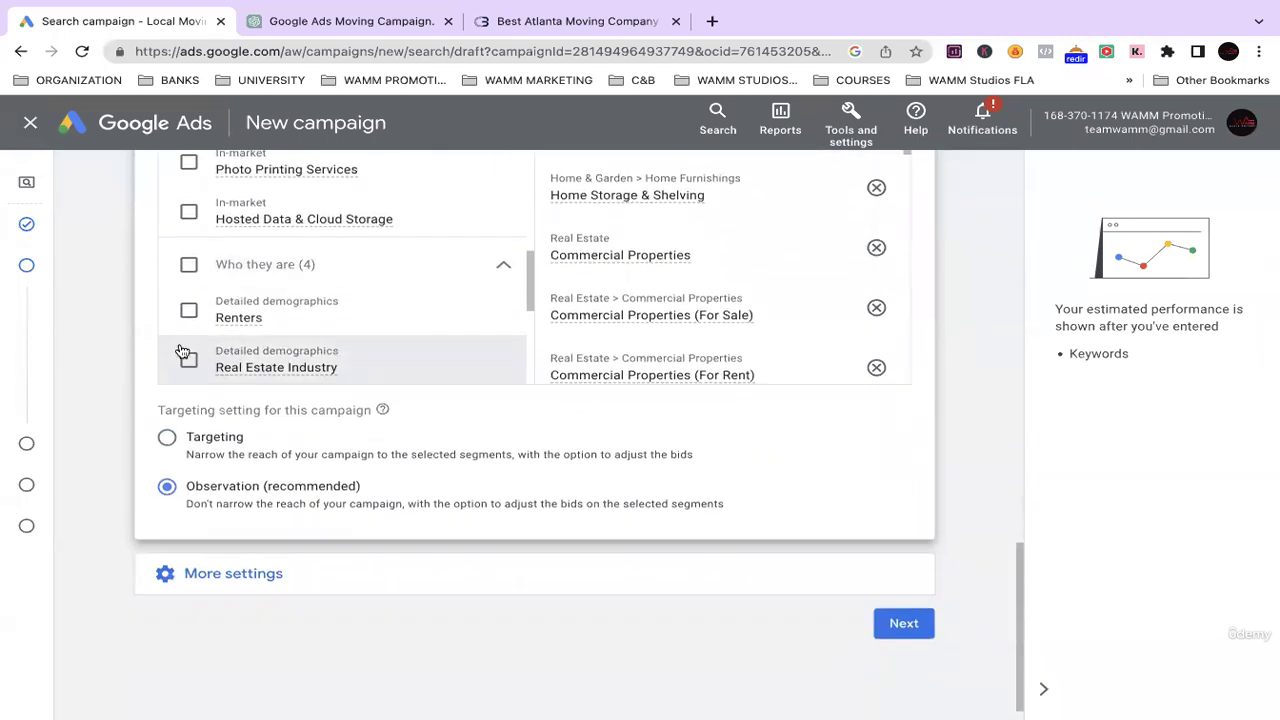
pyautogui.scroll(5, 205, 327)
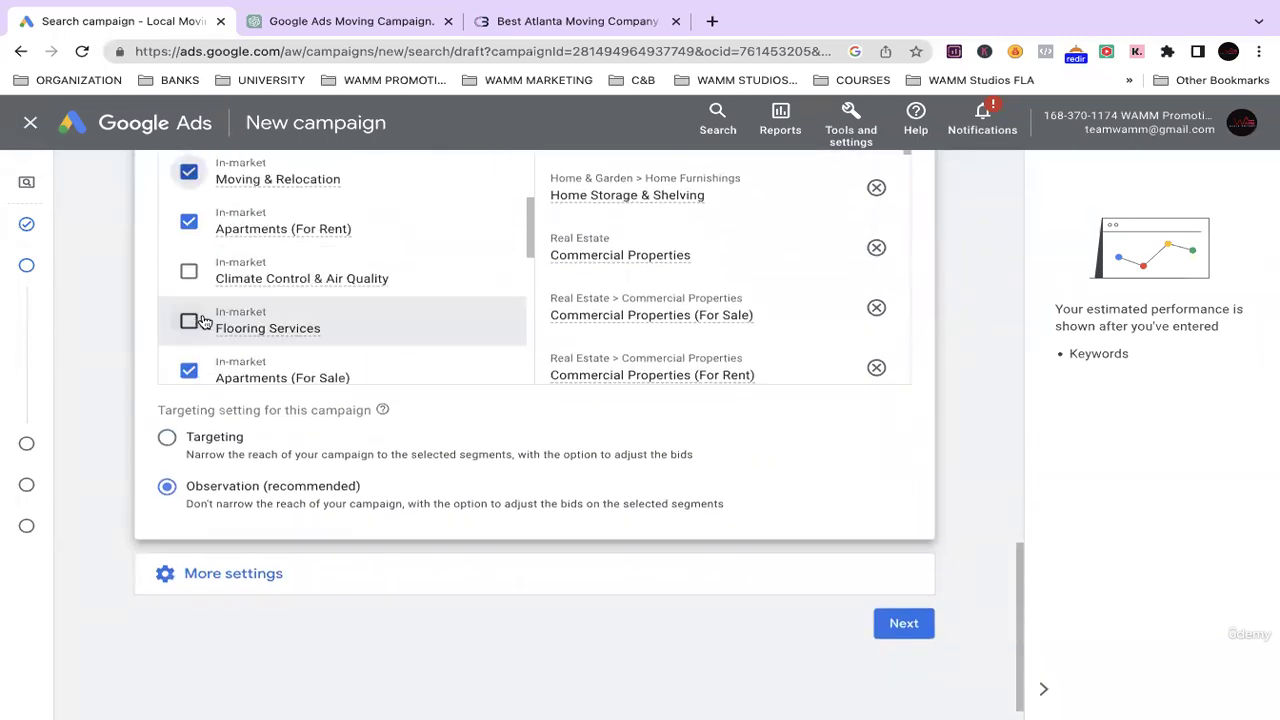
pyautogui.scroll(5, 216, 341)
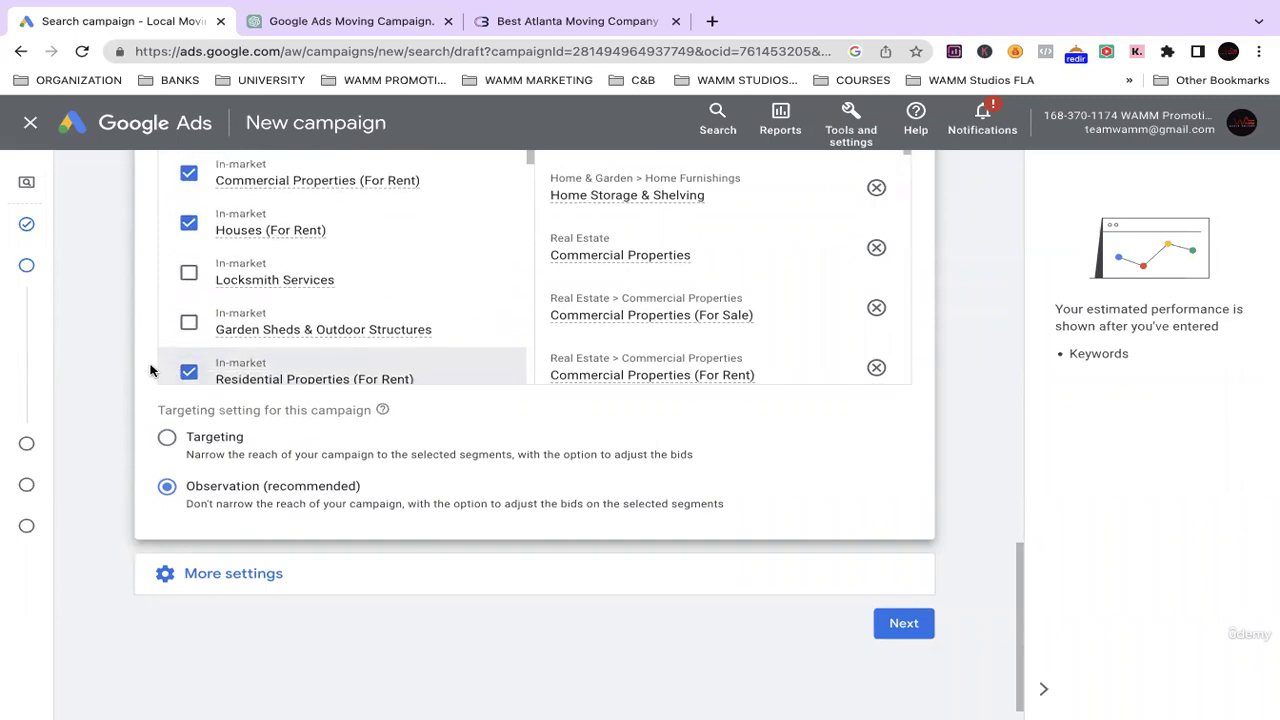
pyautogui.scroll(4, 152, 343)
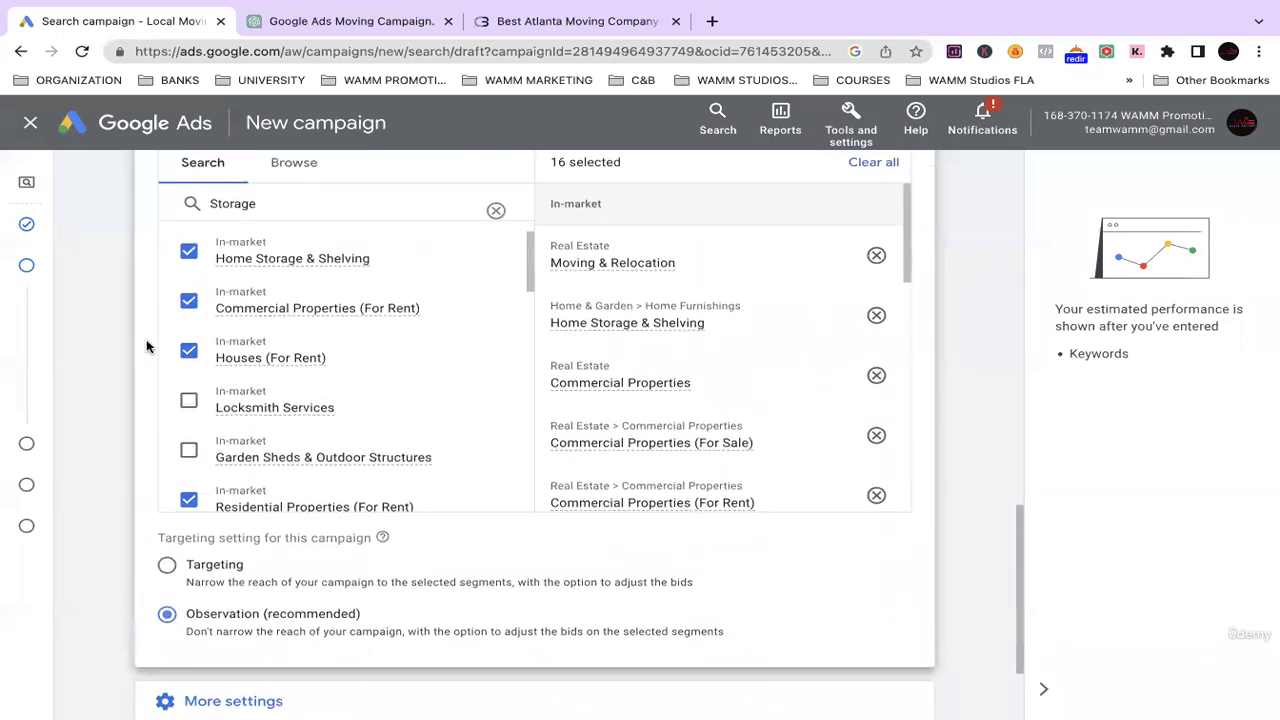
pyautogui.scroll(1, 146, 346)
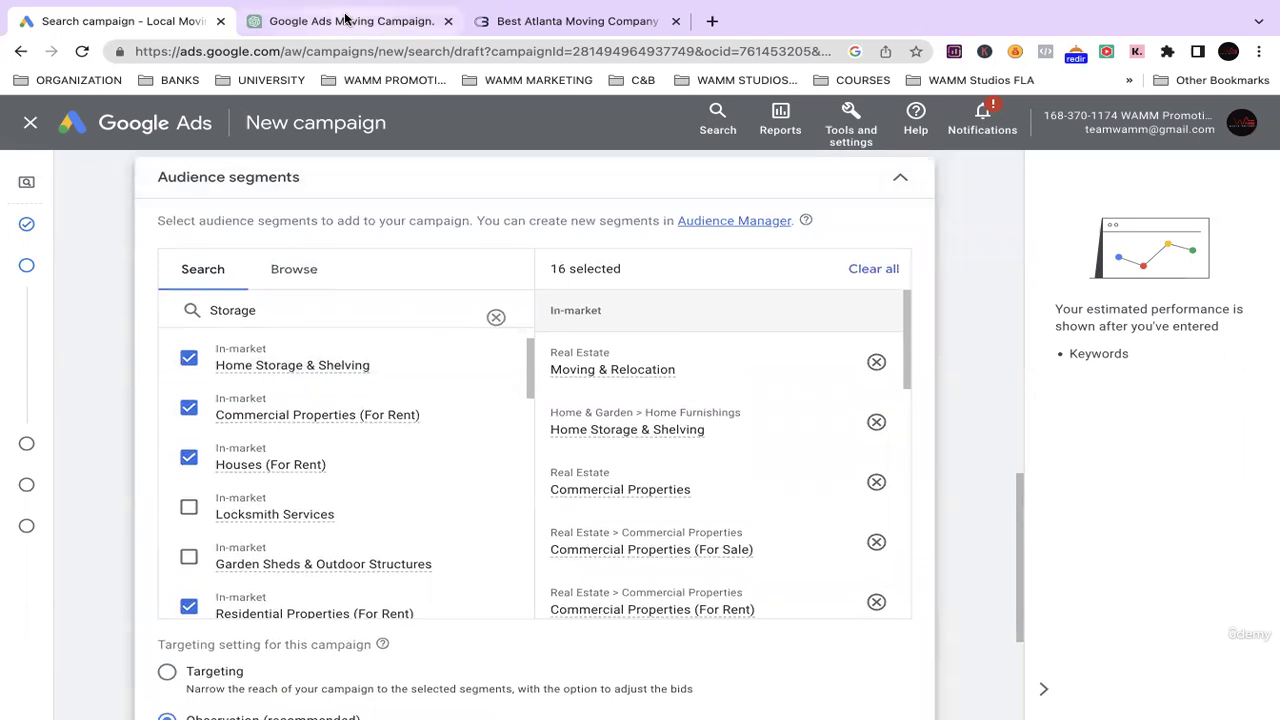
pyautogui.scroll(-1, 316, 522)
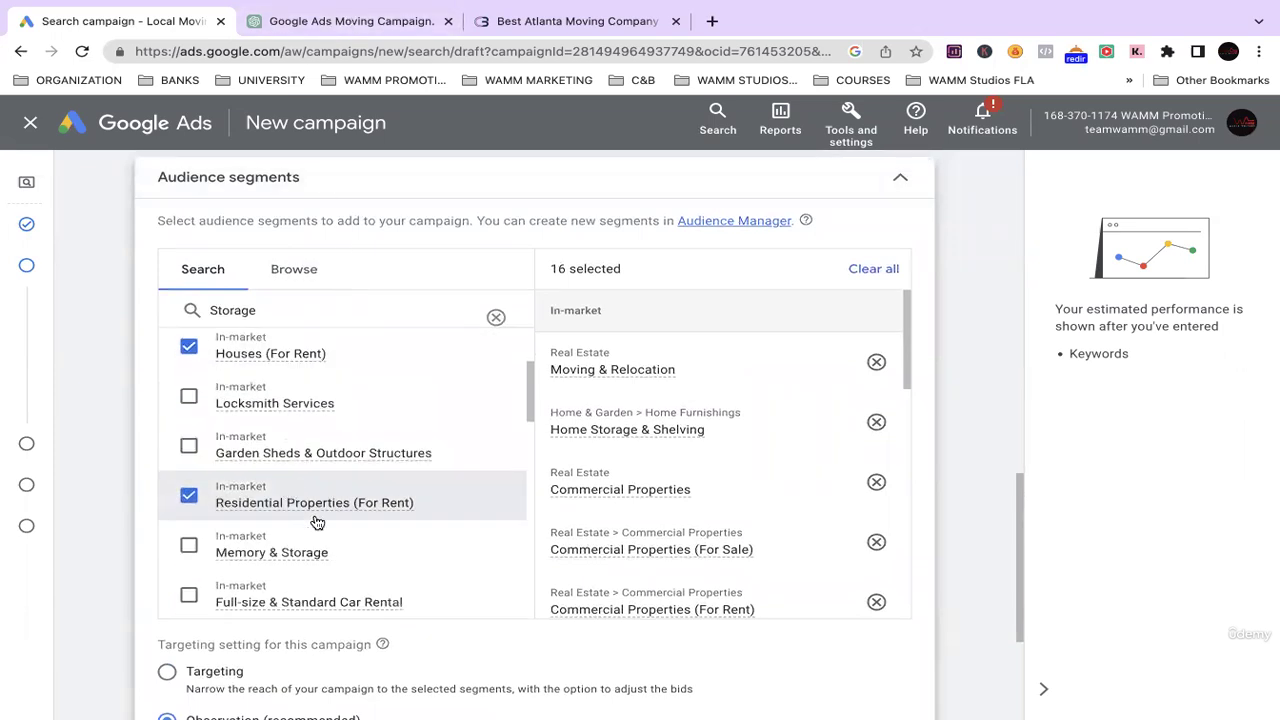
pyautogui.scroll(-2, 354, 420)
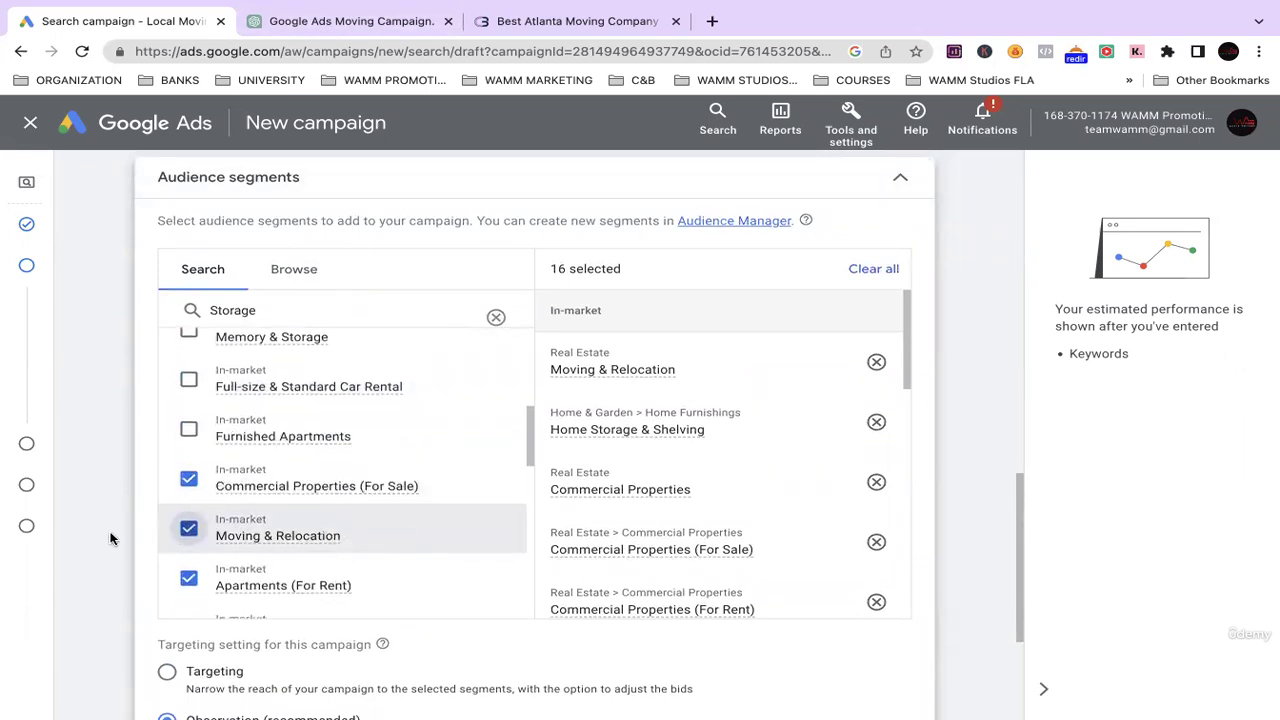
pyautogui.scroll(-2, 155, 481)
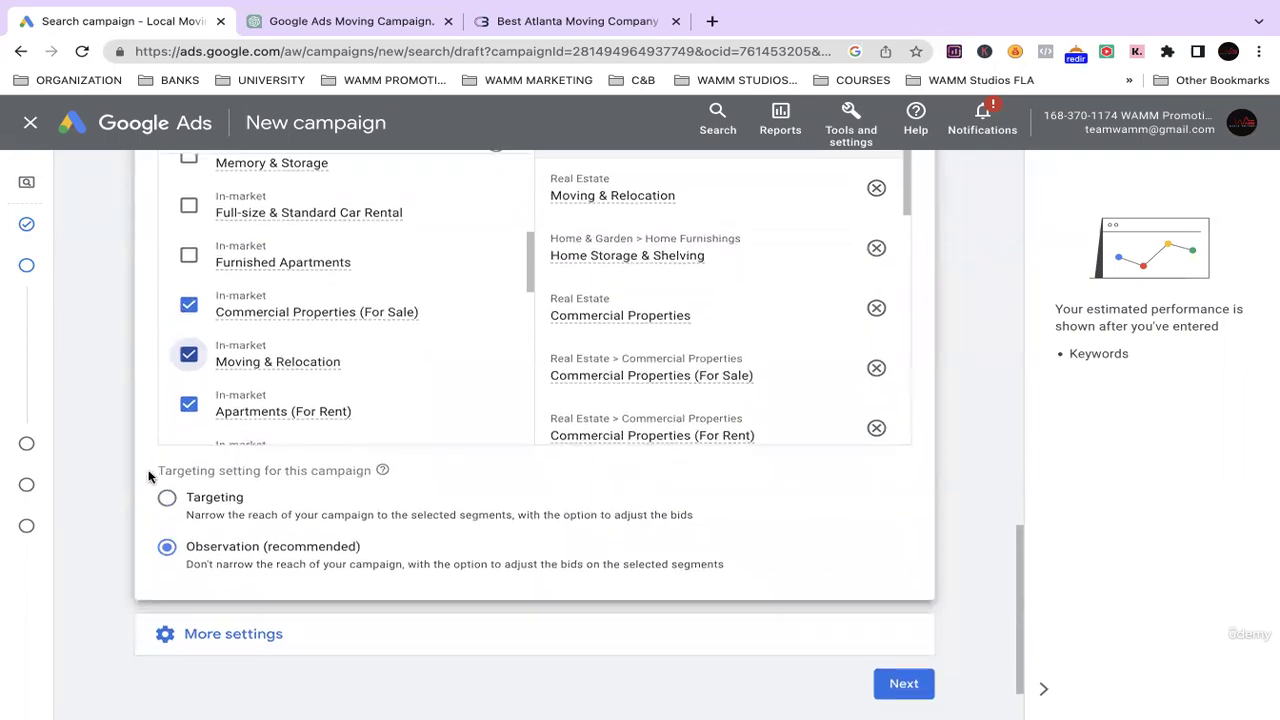
pyautogui.scroll(3, 160, 362)
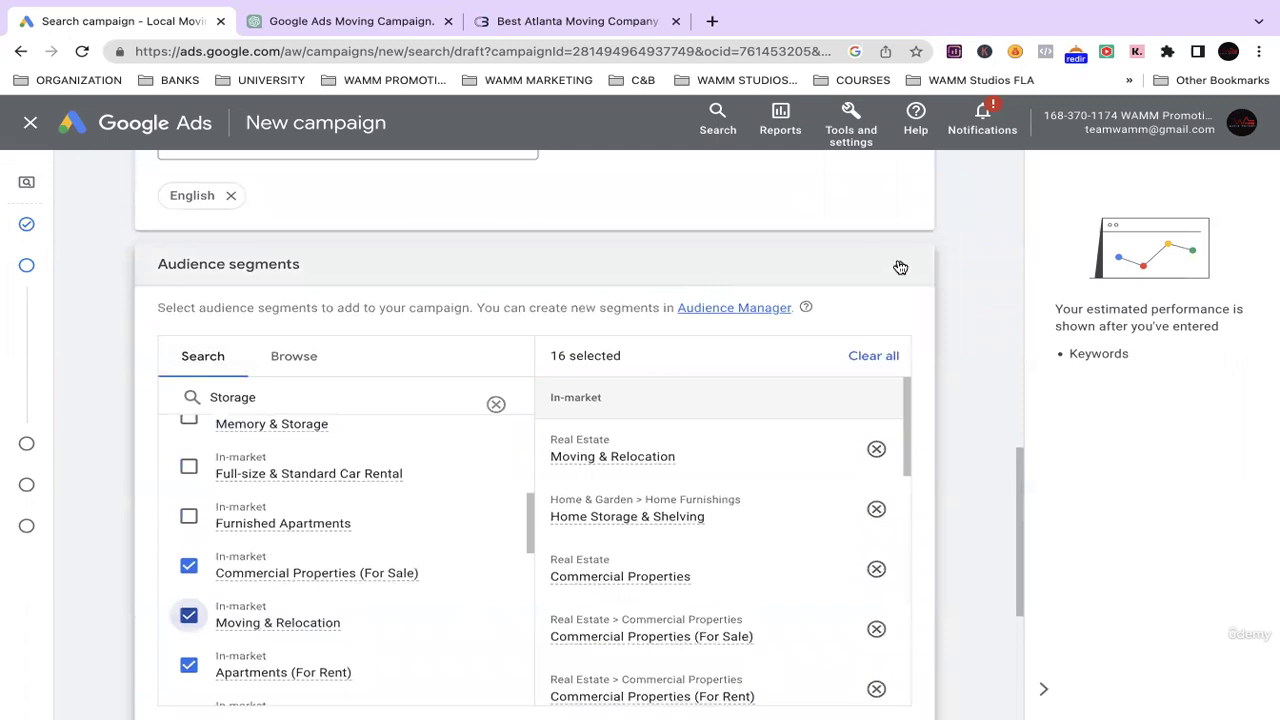
pyautogui.scroll(3, 846, 283)
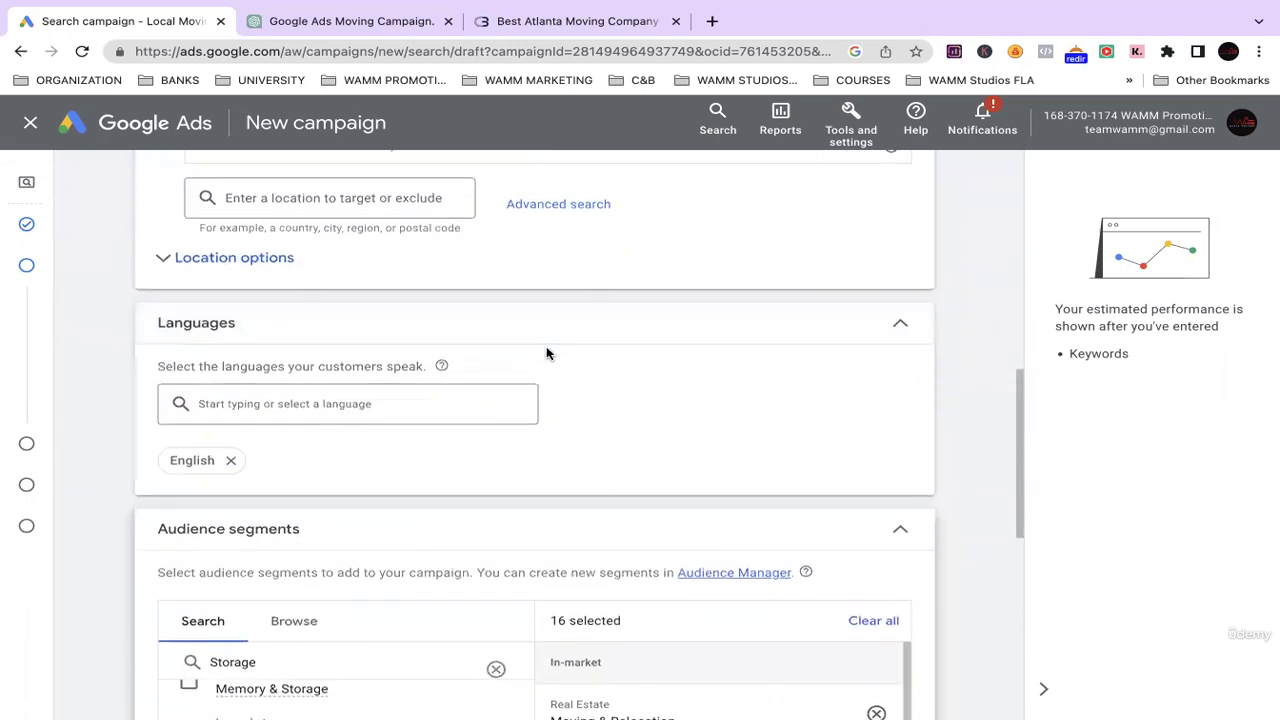
pyautogui.scroll(-5, 546, 351)
pyautogui.scroll(-3, 531, 400)
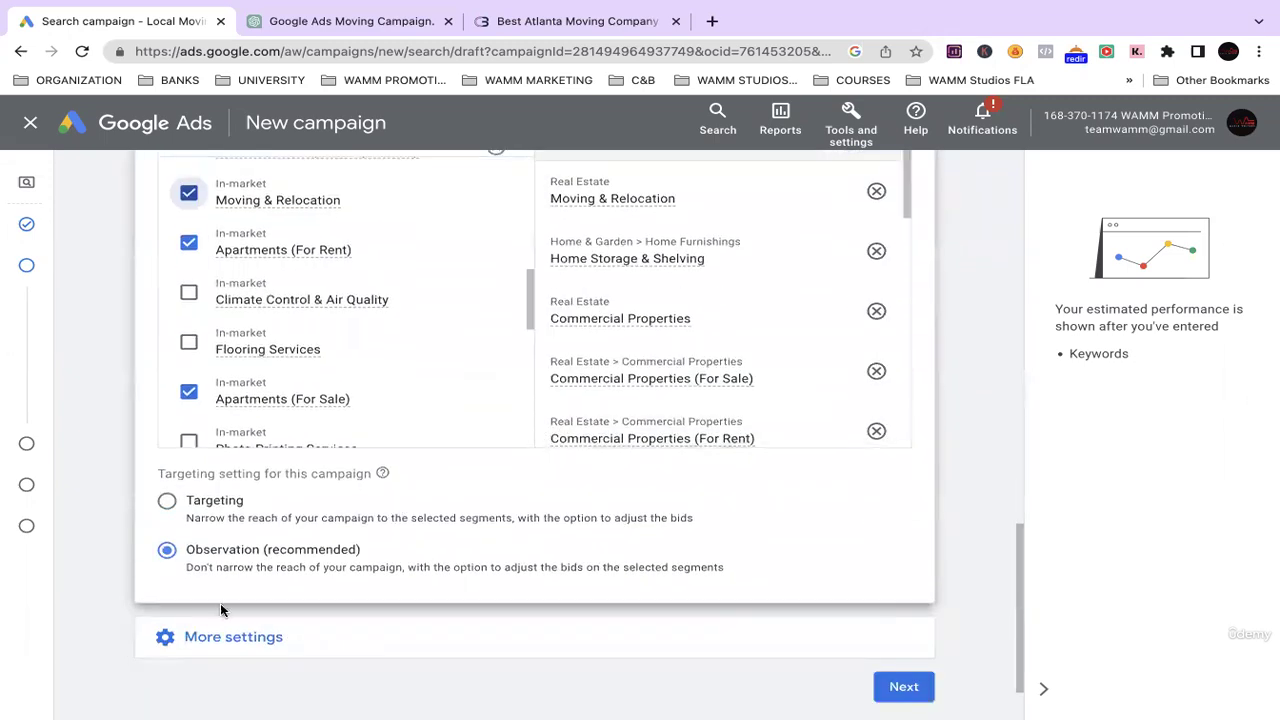
pyautogui.scroll(-2, 300, 520)
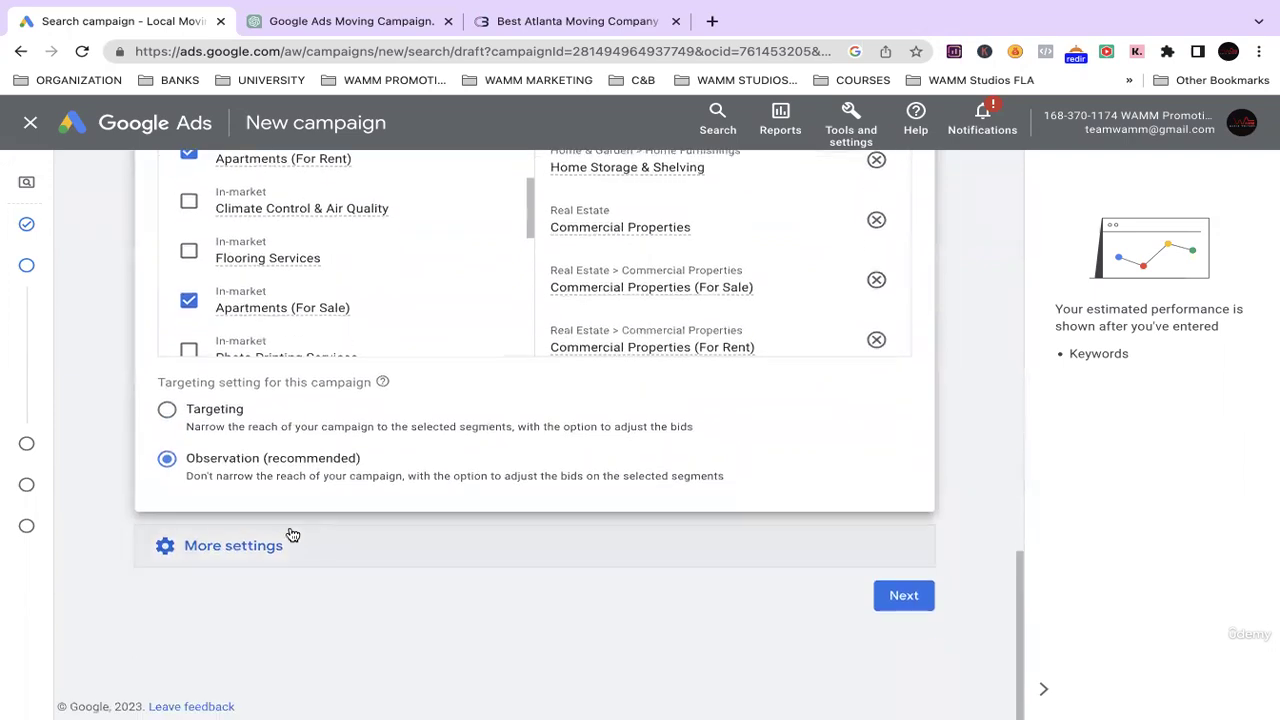
# Glance at the More settings options, collapse them, and advance to Keywords and ads.
pyautogui.click(266, 545)
pyautogui.scroll(-3, 380, 513)
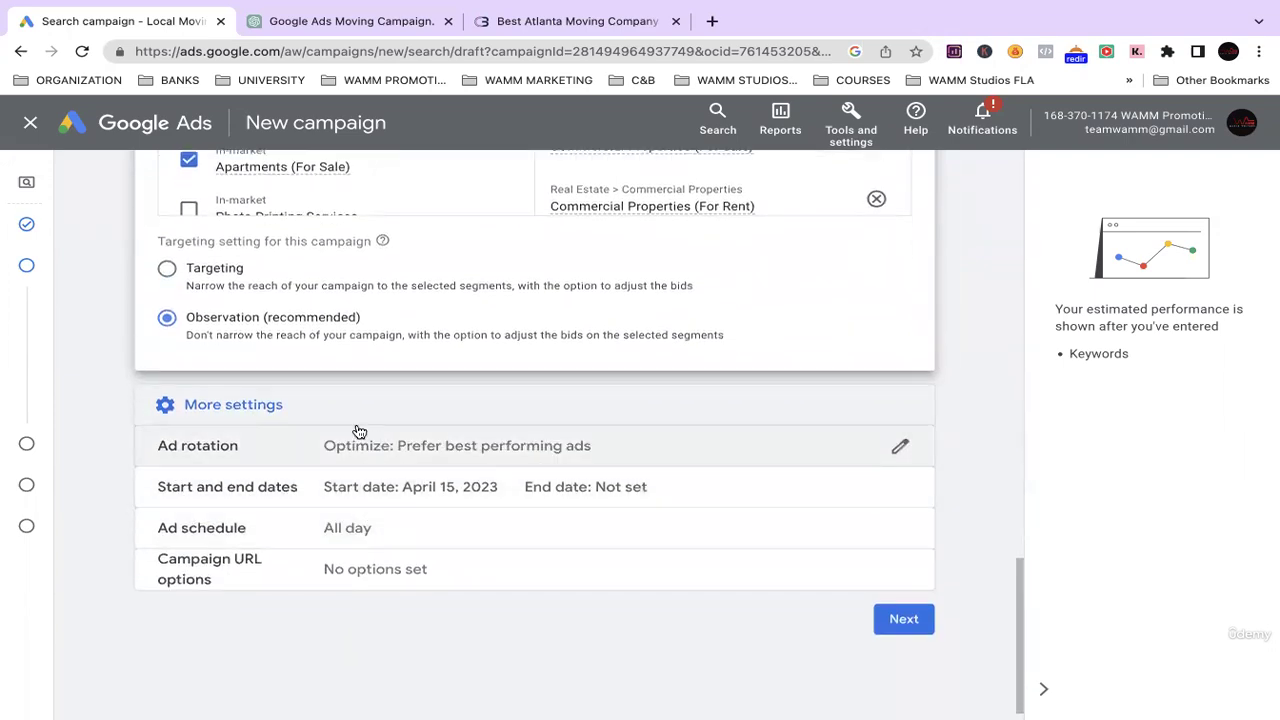
pyautogui.click(275, 405)
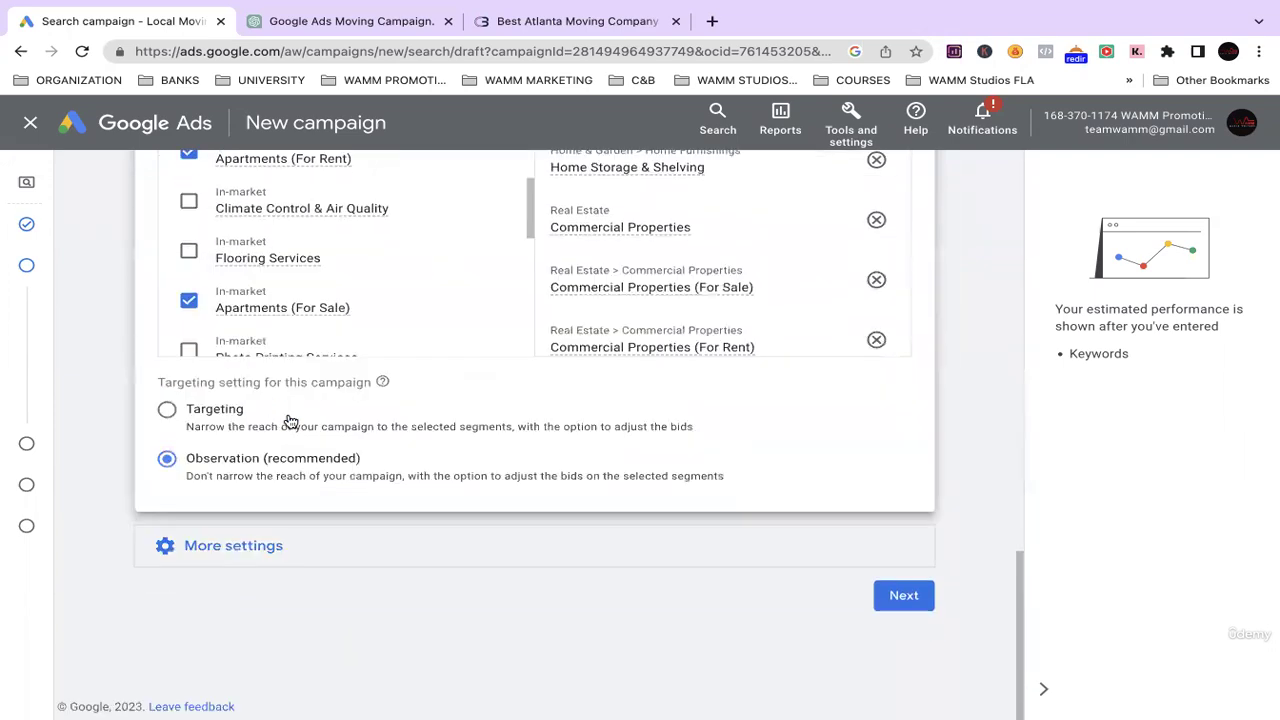
pyautogui.scroll(1, 290, 460)
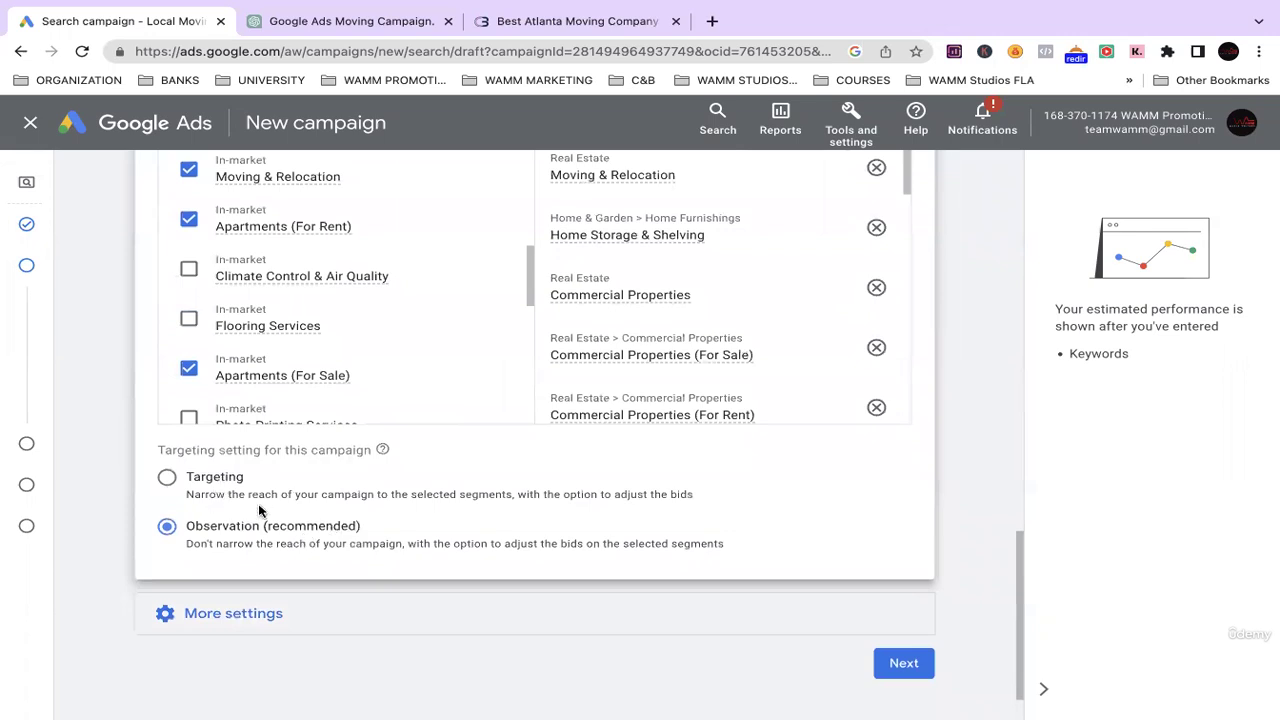
pyautogui.click(894, 670)
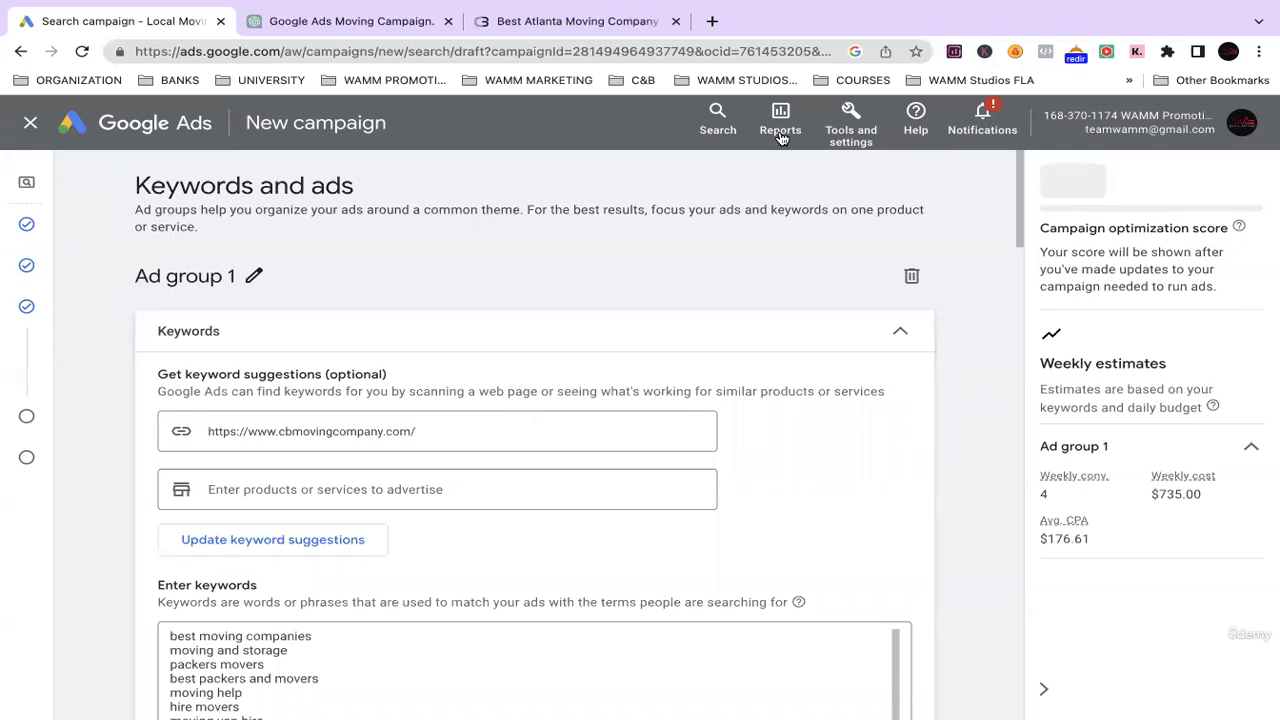
pyautogui.moveTo(888, 4)
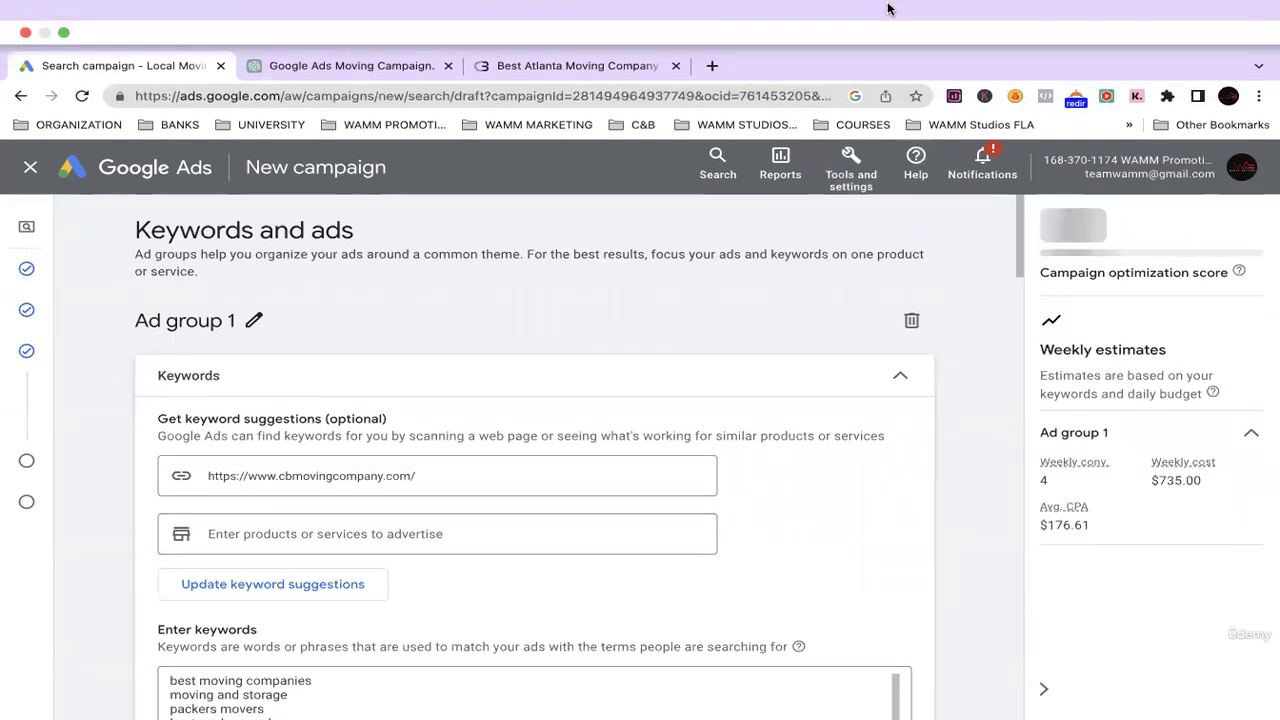